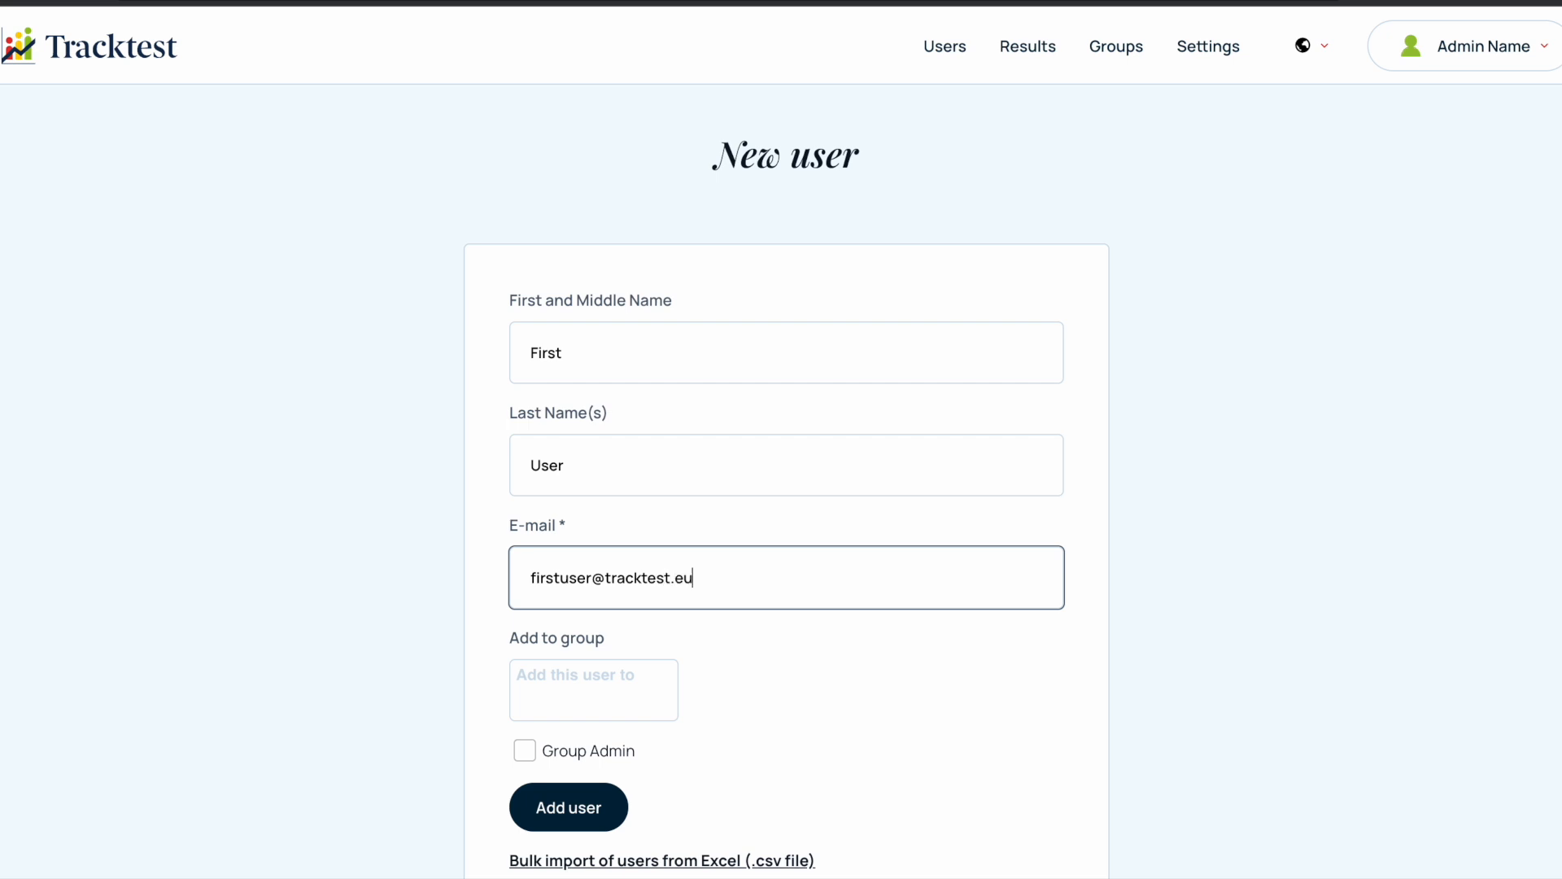
- Add the new user and assign them Core, Verified Exam and Speaking&Writing Exam credits for test level B2
scroll(736, 652, down, 3)
click(582, 622)
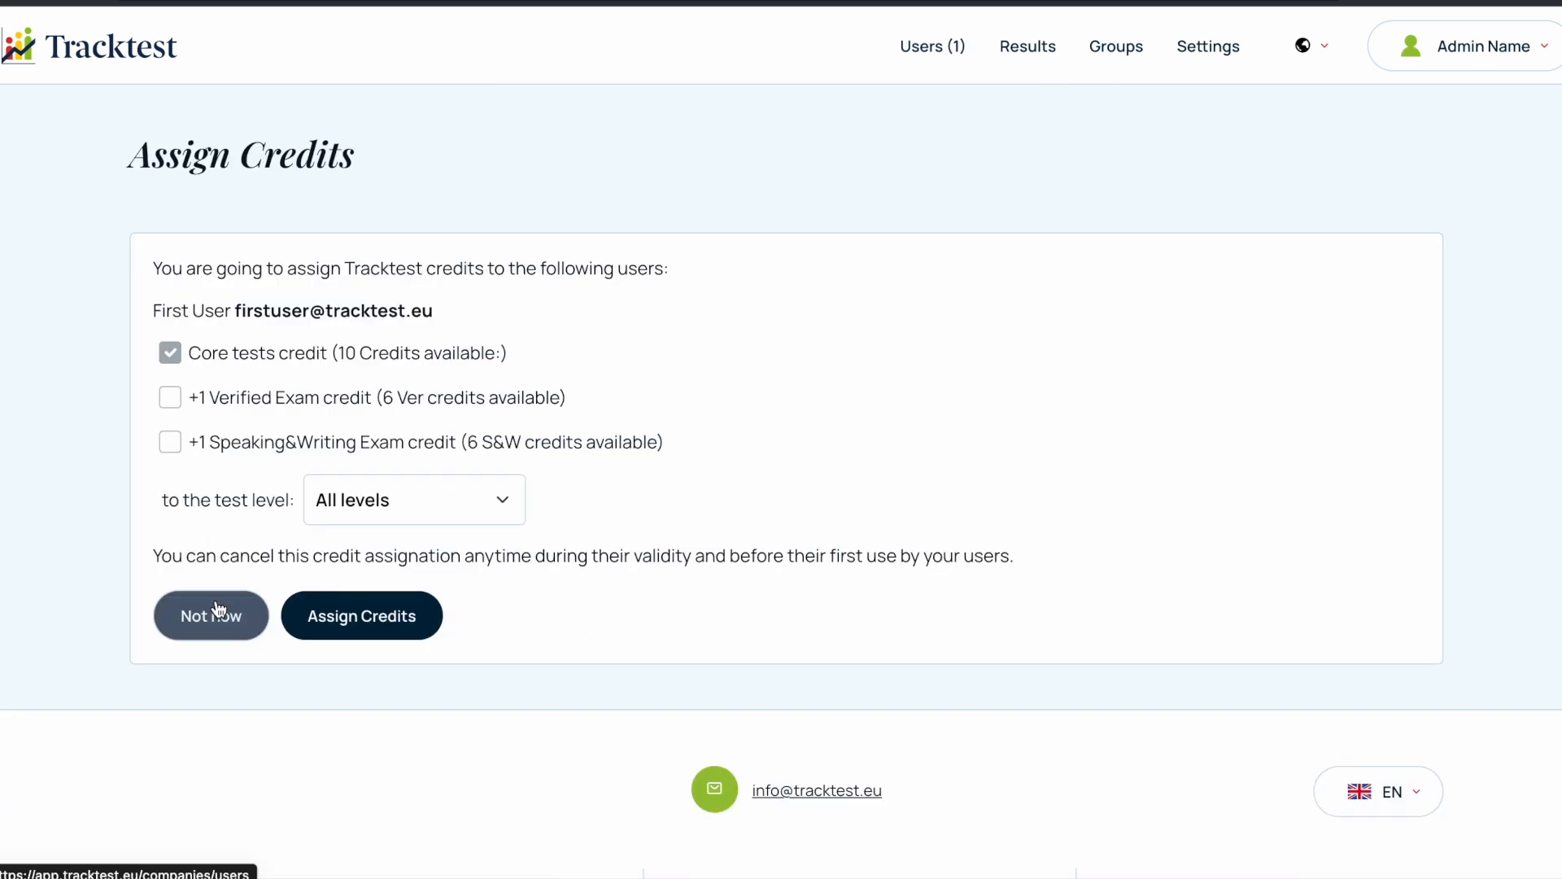
click(246, 402)
click(239, 442)
click(366, 500)
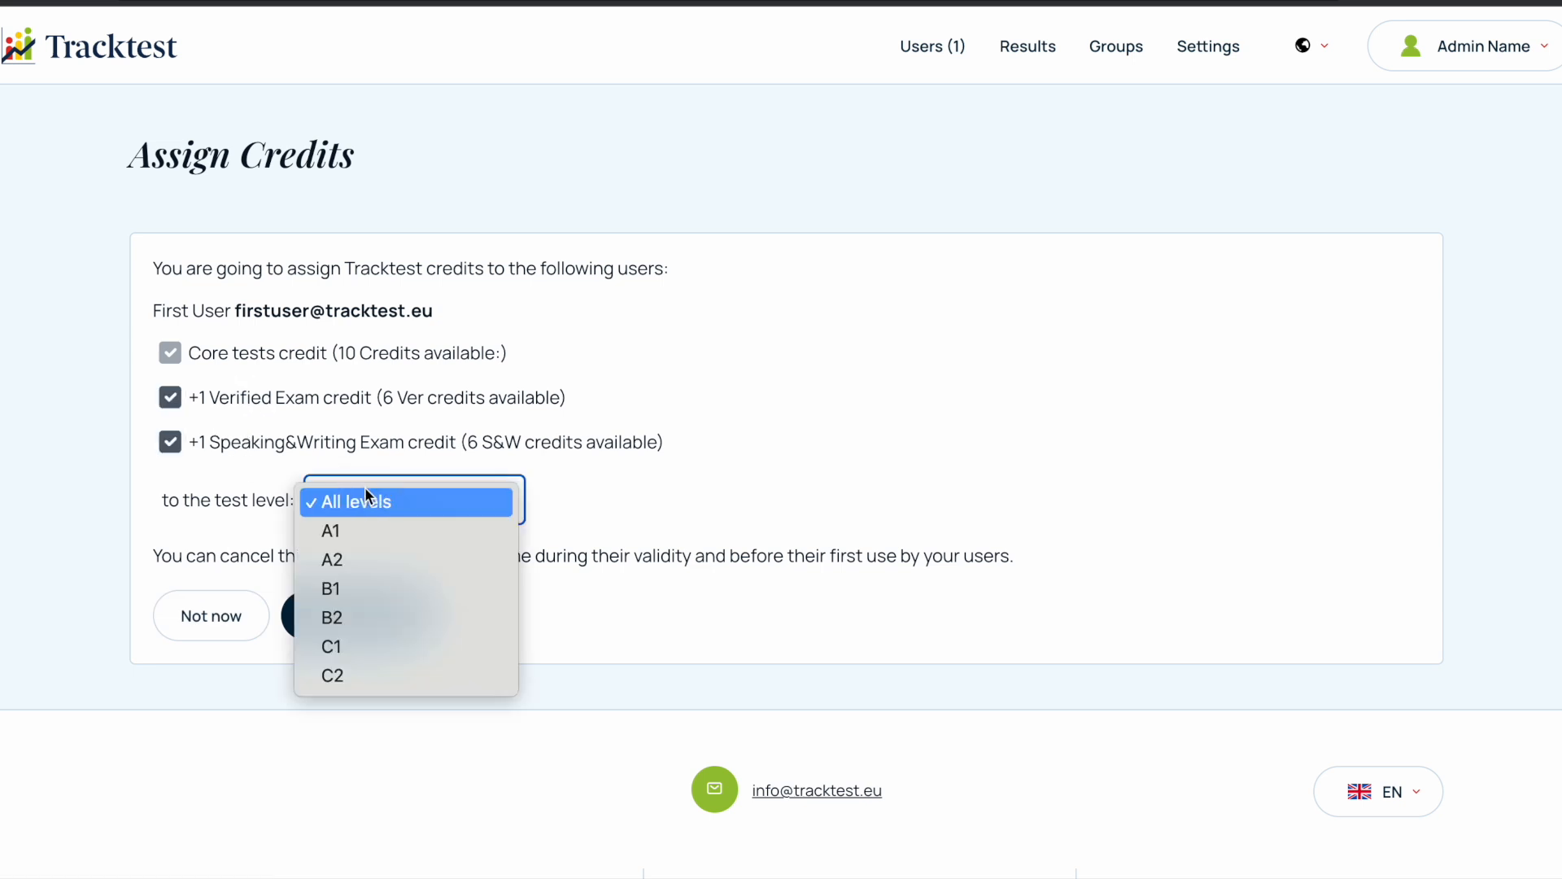
click(495, 438)
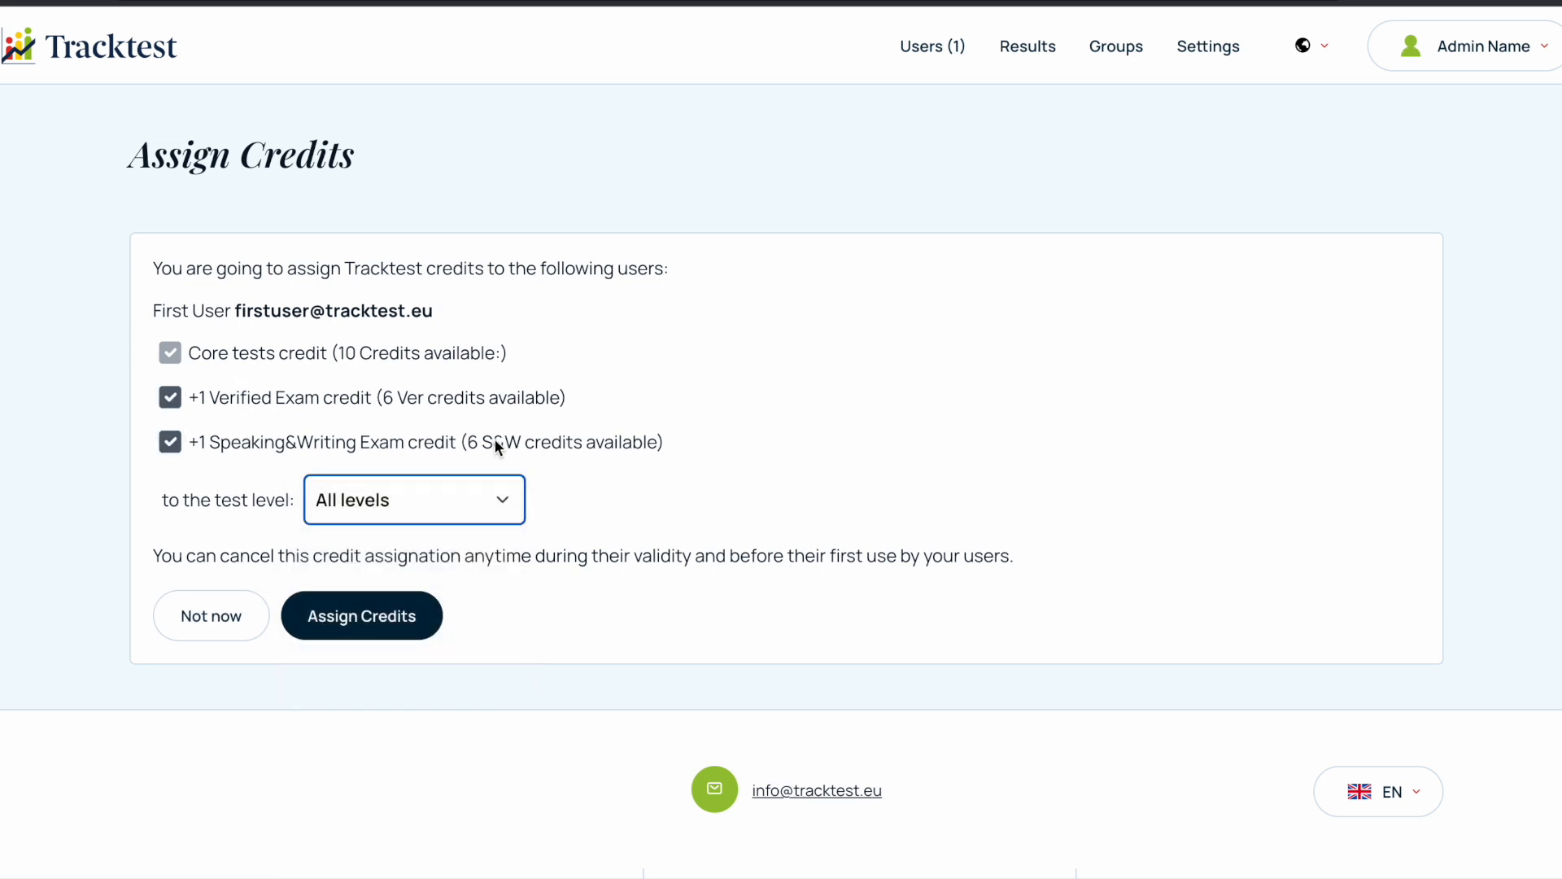
click(404, 510)
click(391, 612)
click(379, 621)
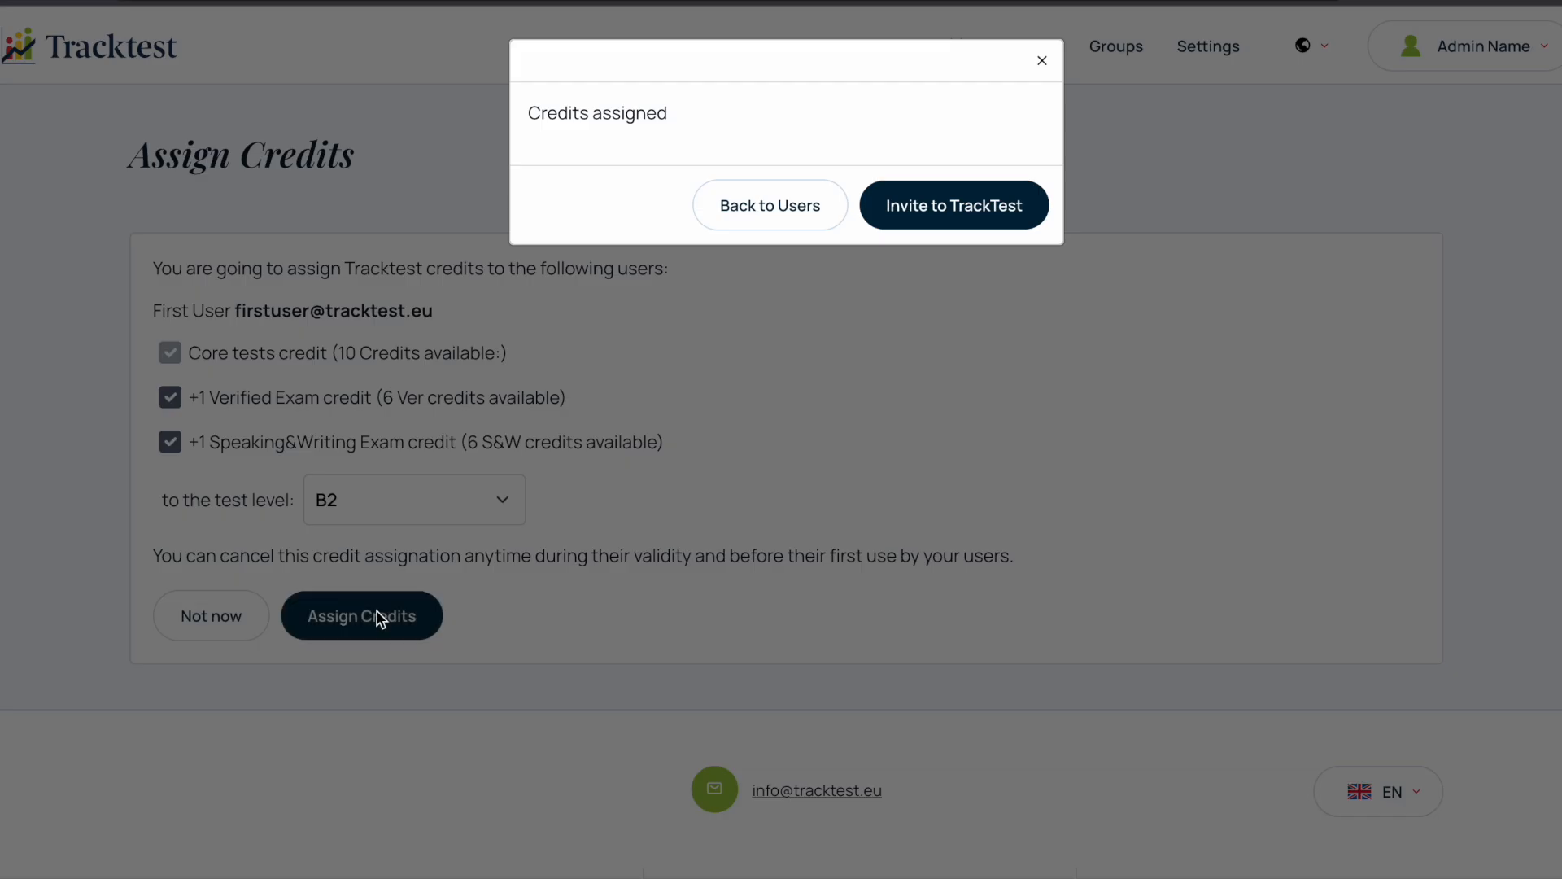
- Start an invitation for the new user and insert "You can edit this message." before the default invitation text
click(962, 218)
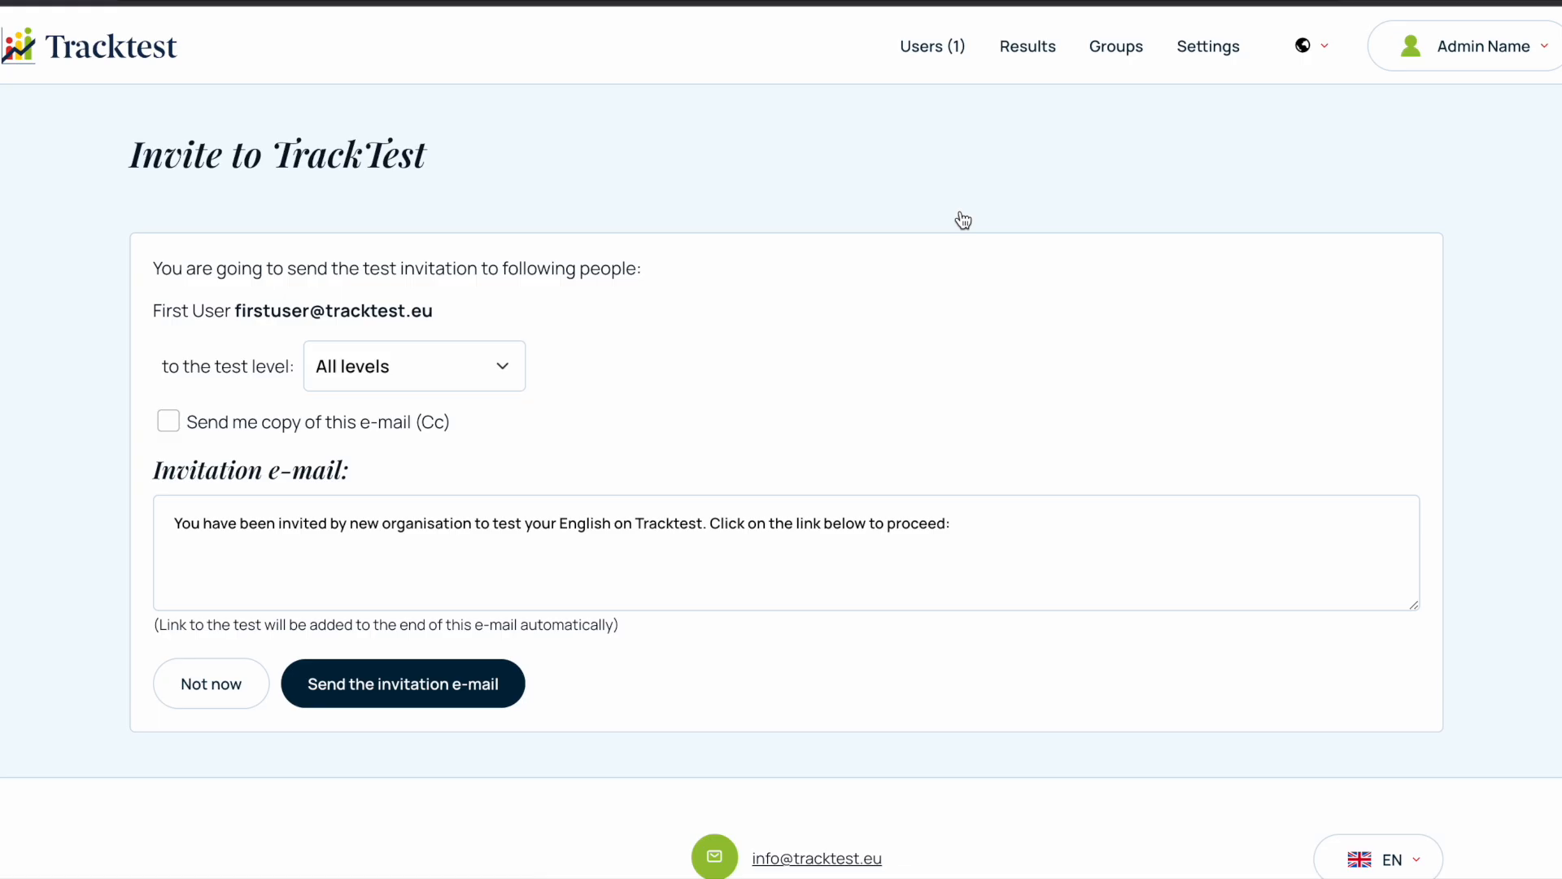
click(982, 523)
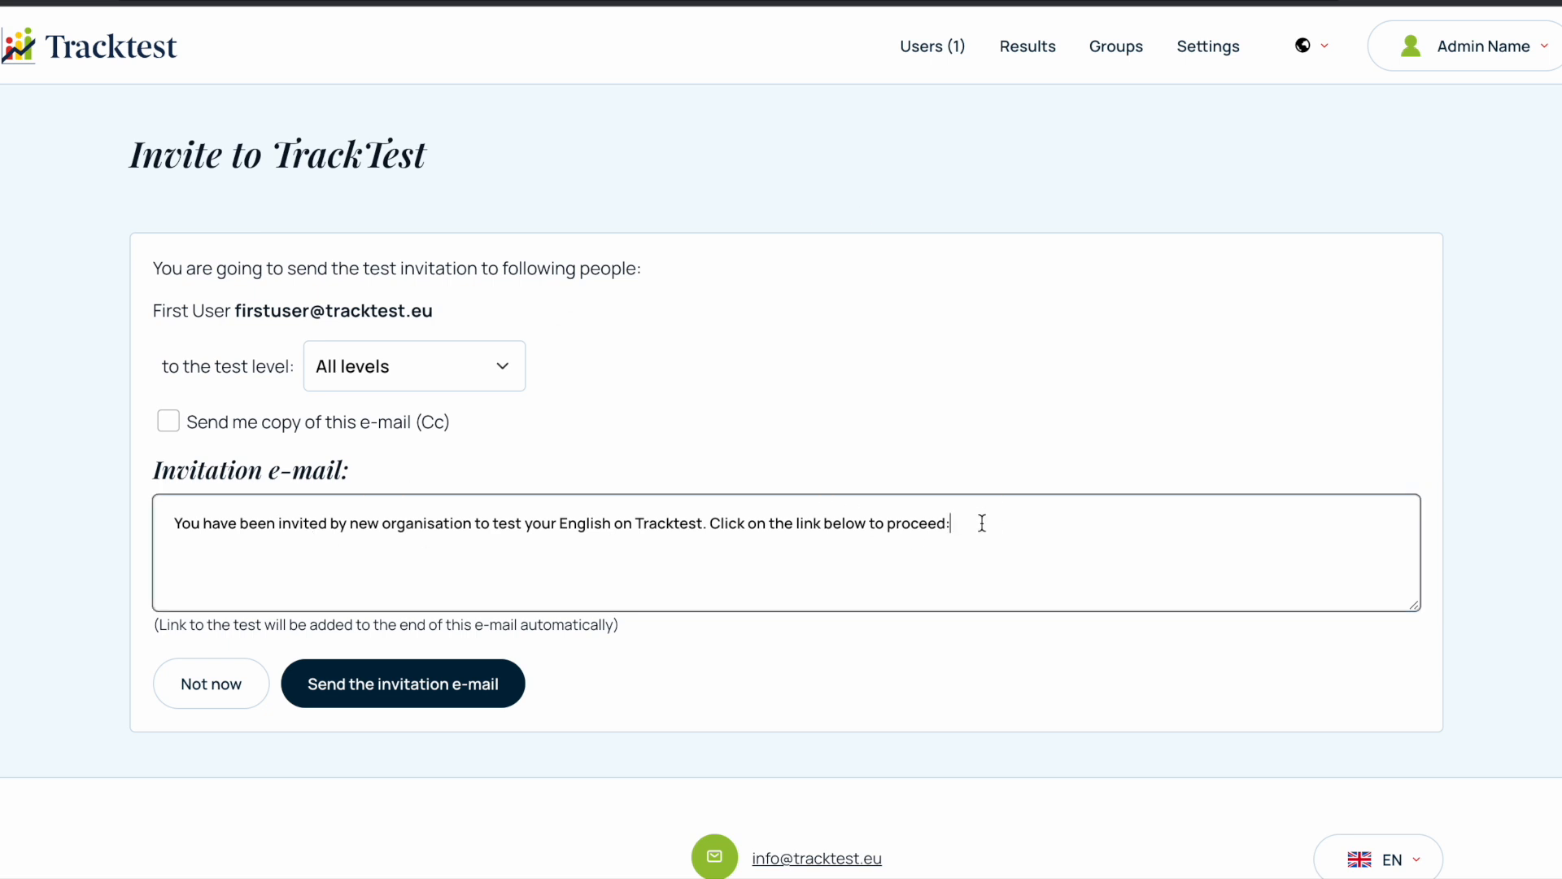
click(173, 525)
text(You can edit this)
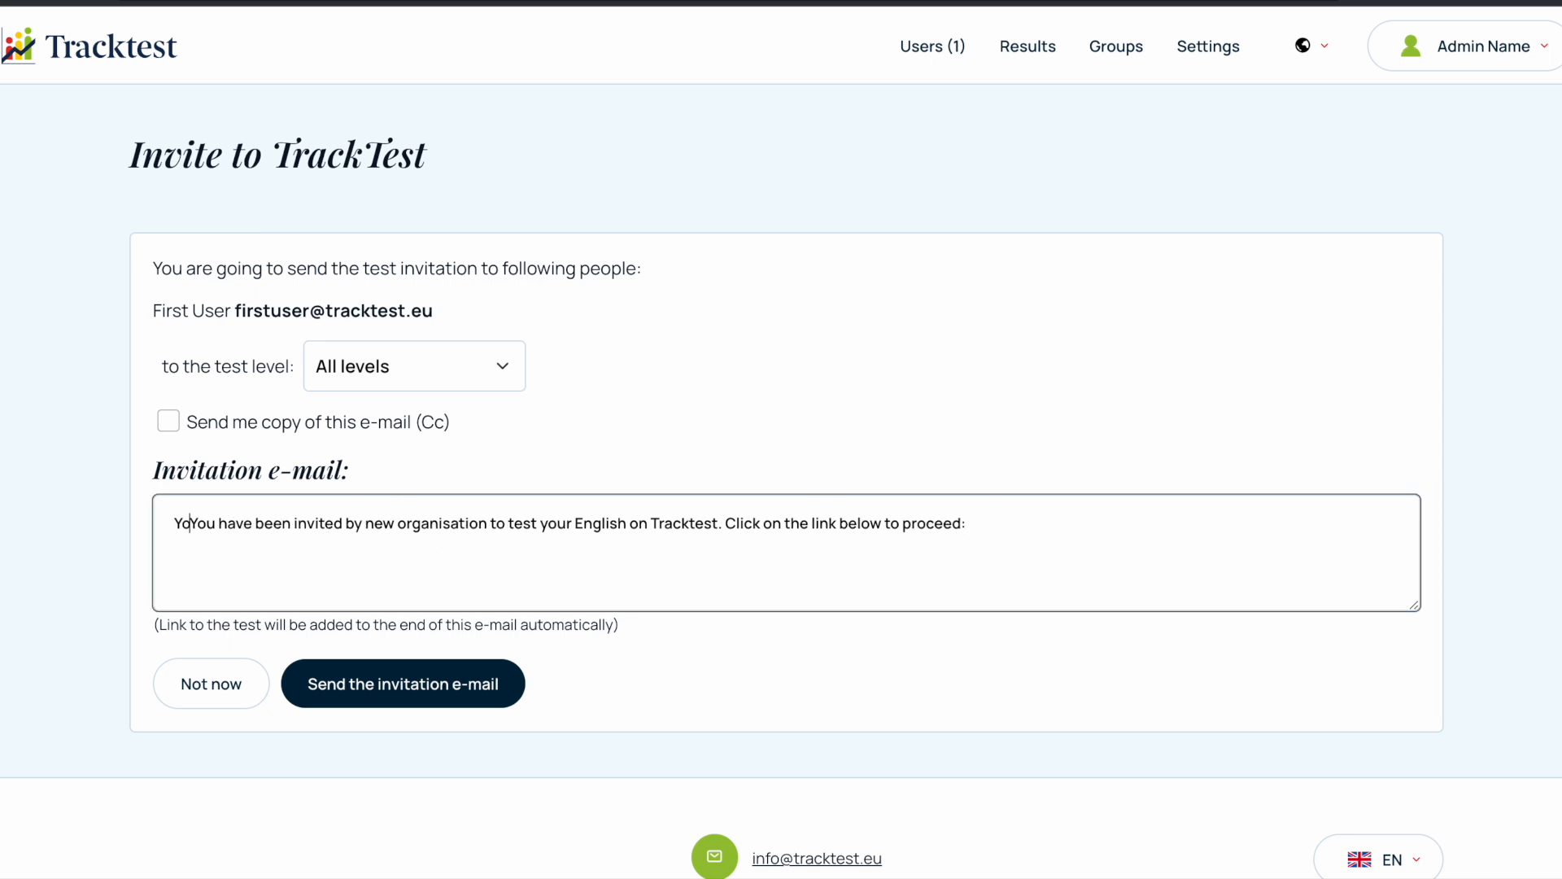
text( message.)
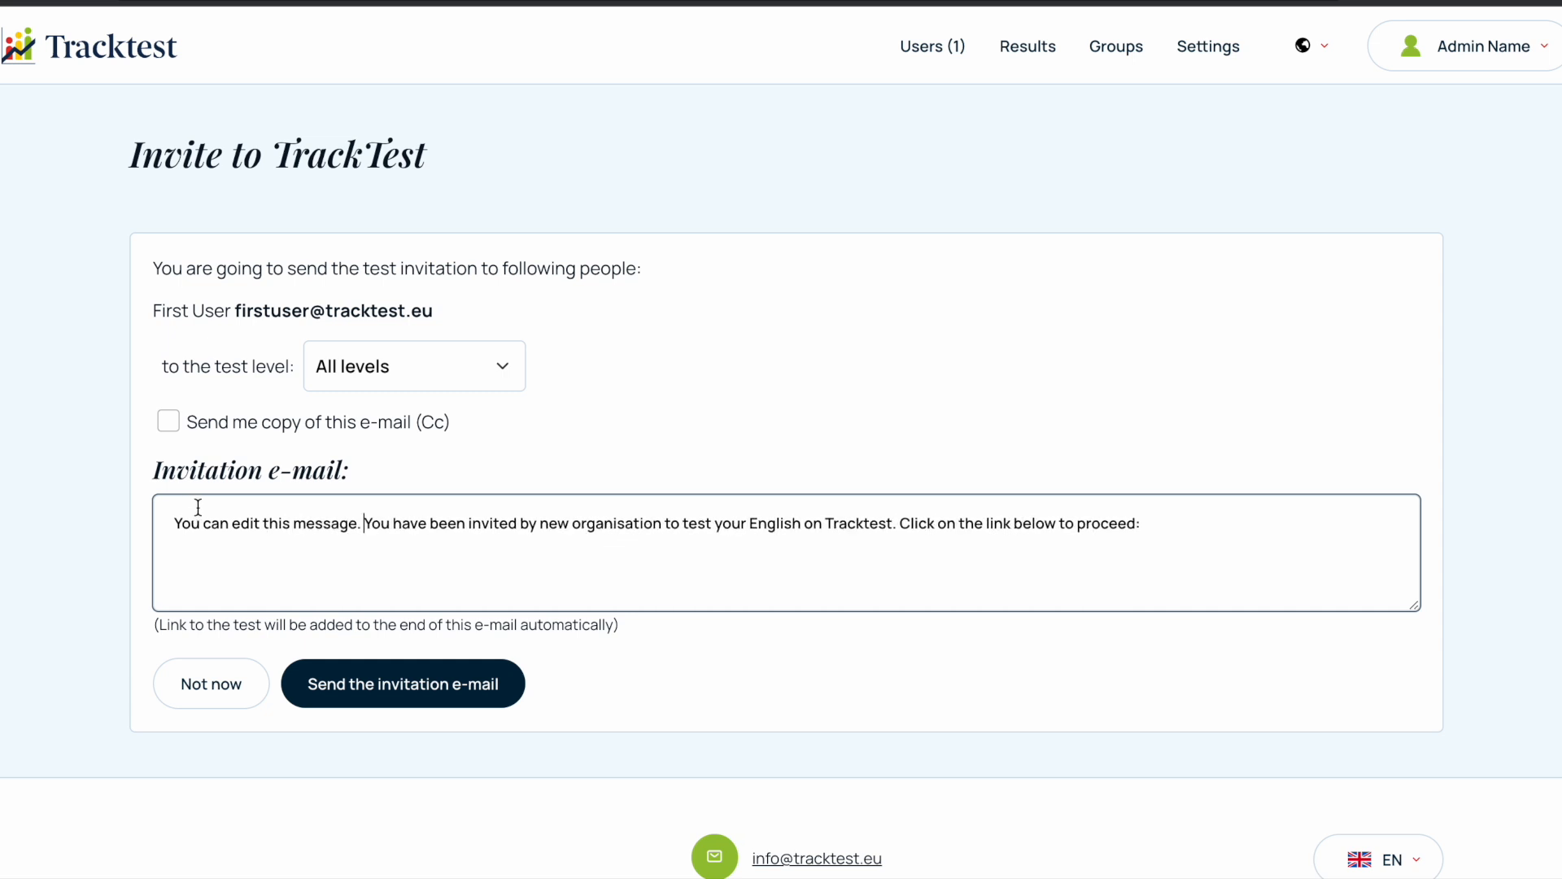
- Send the invitation e-mail to the new user and return to the users list
click(340, 692)
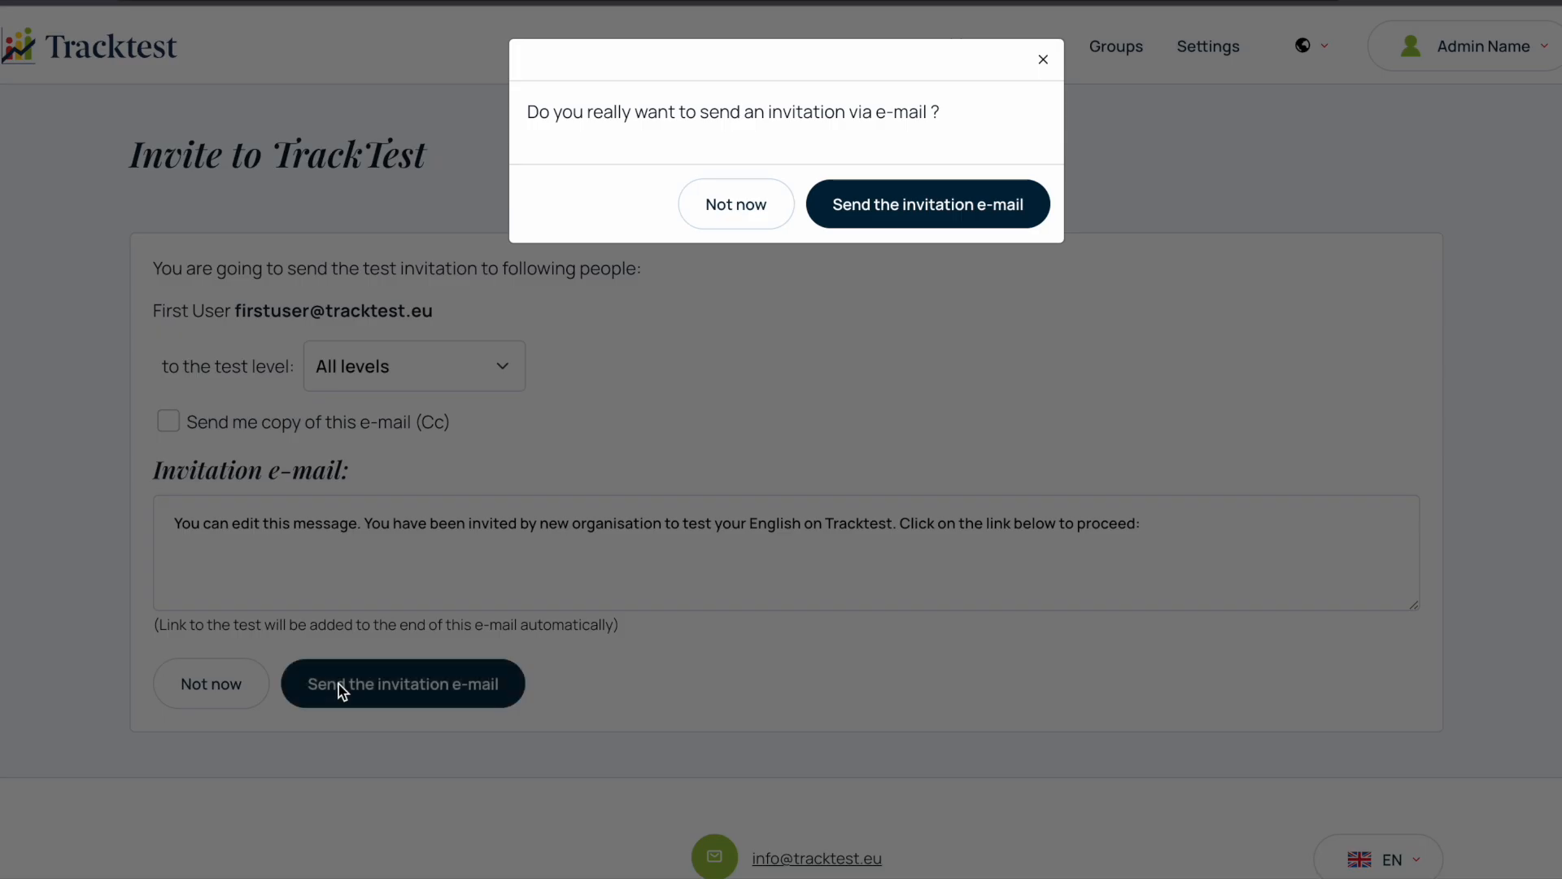
click(905, 223)
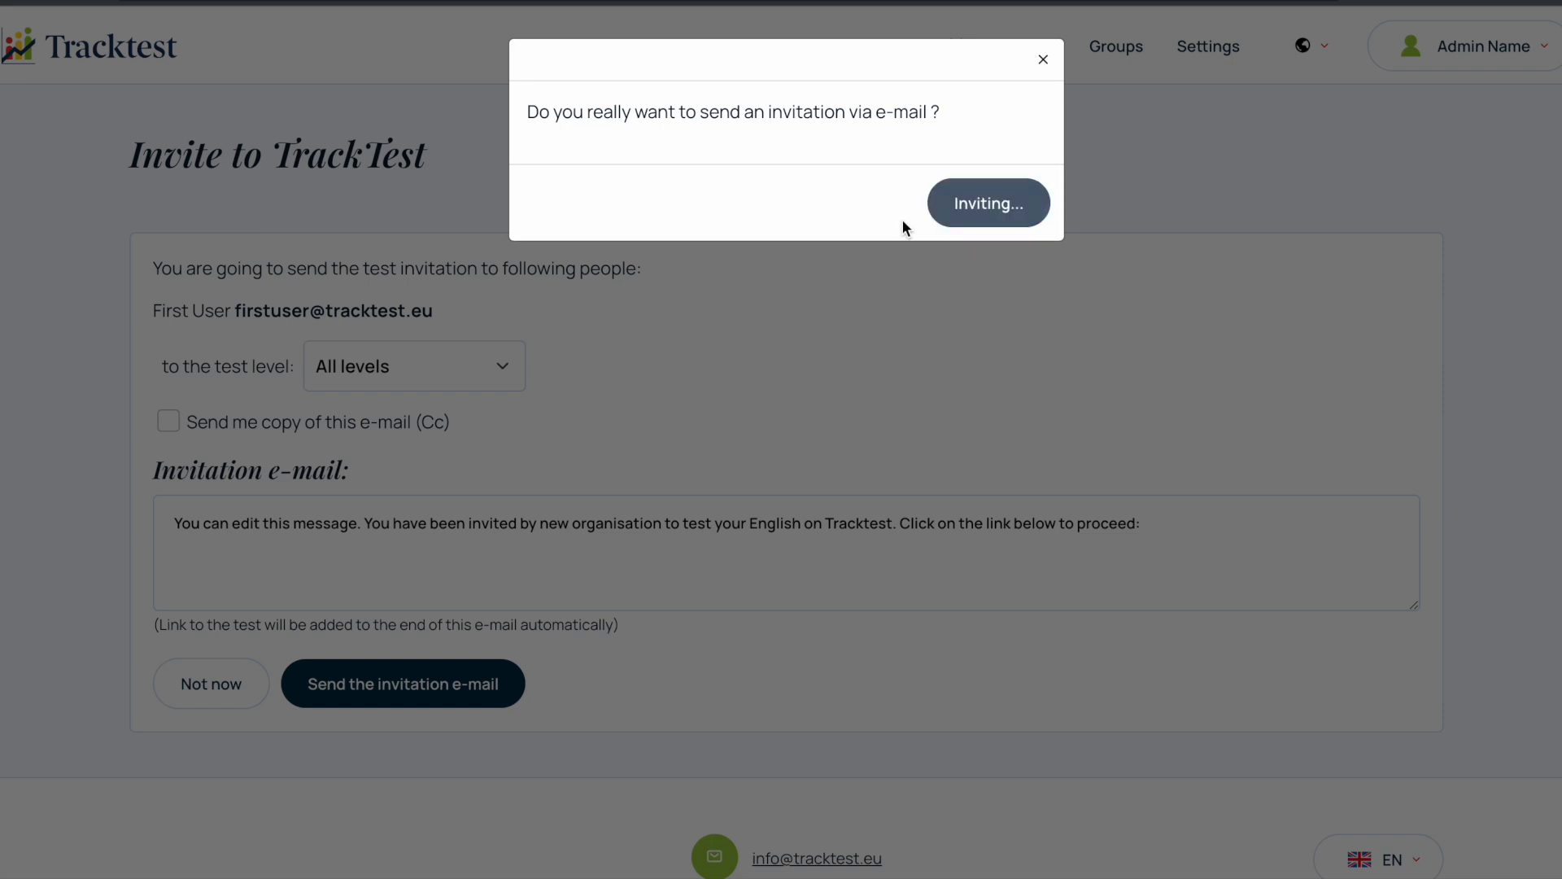
click(981, 201)
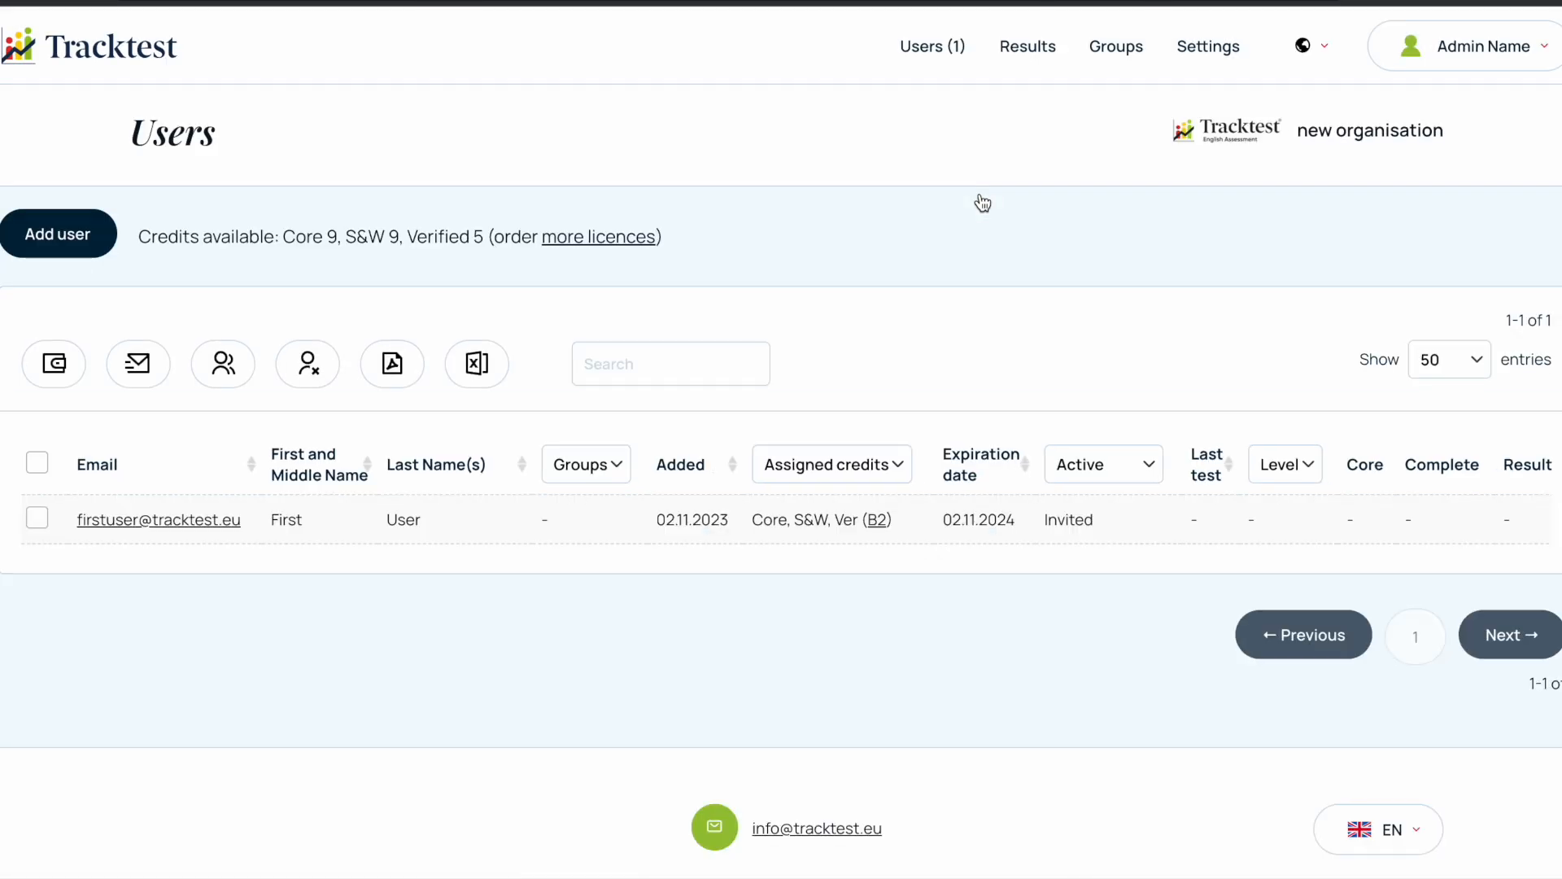
- Bulk import users from UsersImportTemplateDemo.csv and create the accounts it lists
click(57, 234)
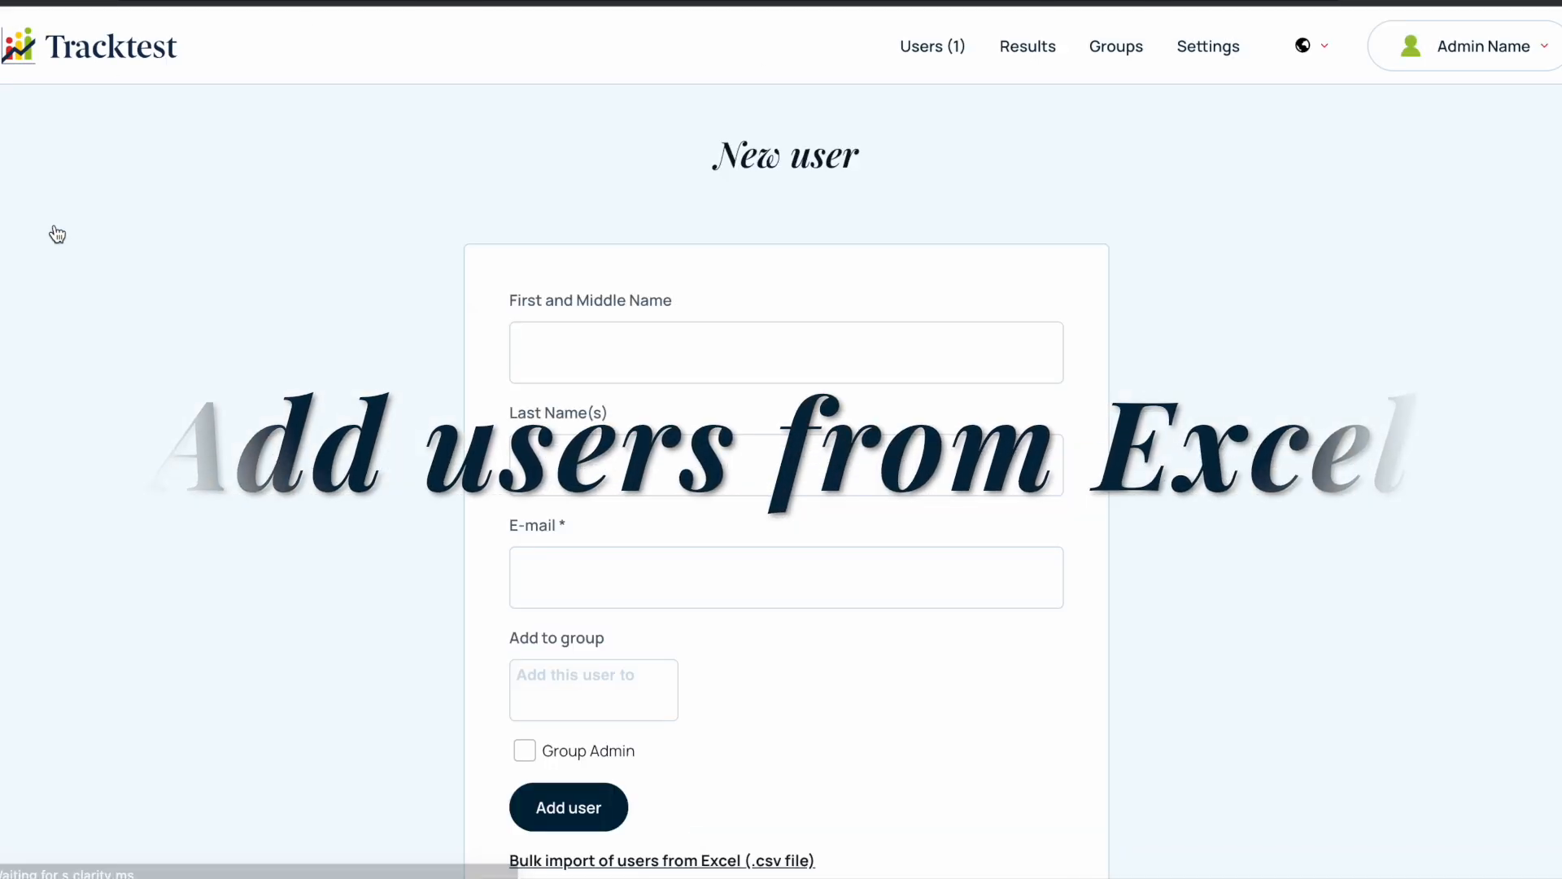
scroll(534, 568, down, 4)
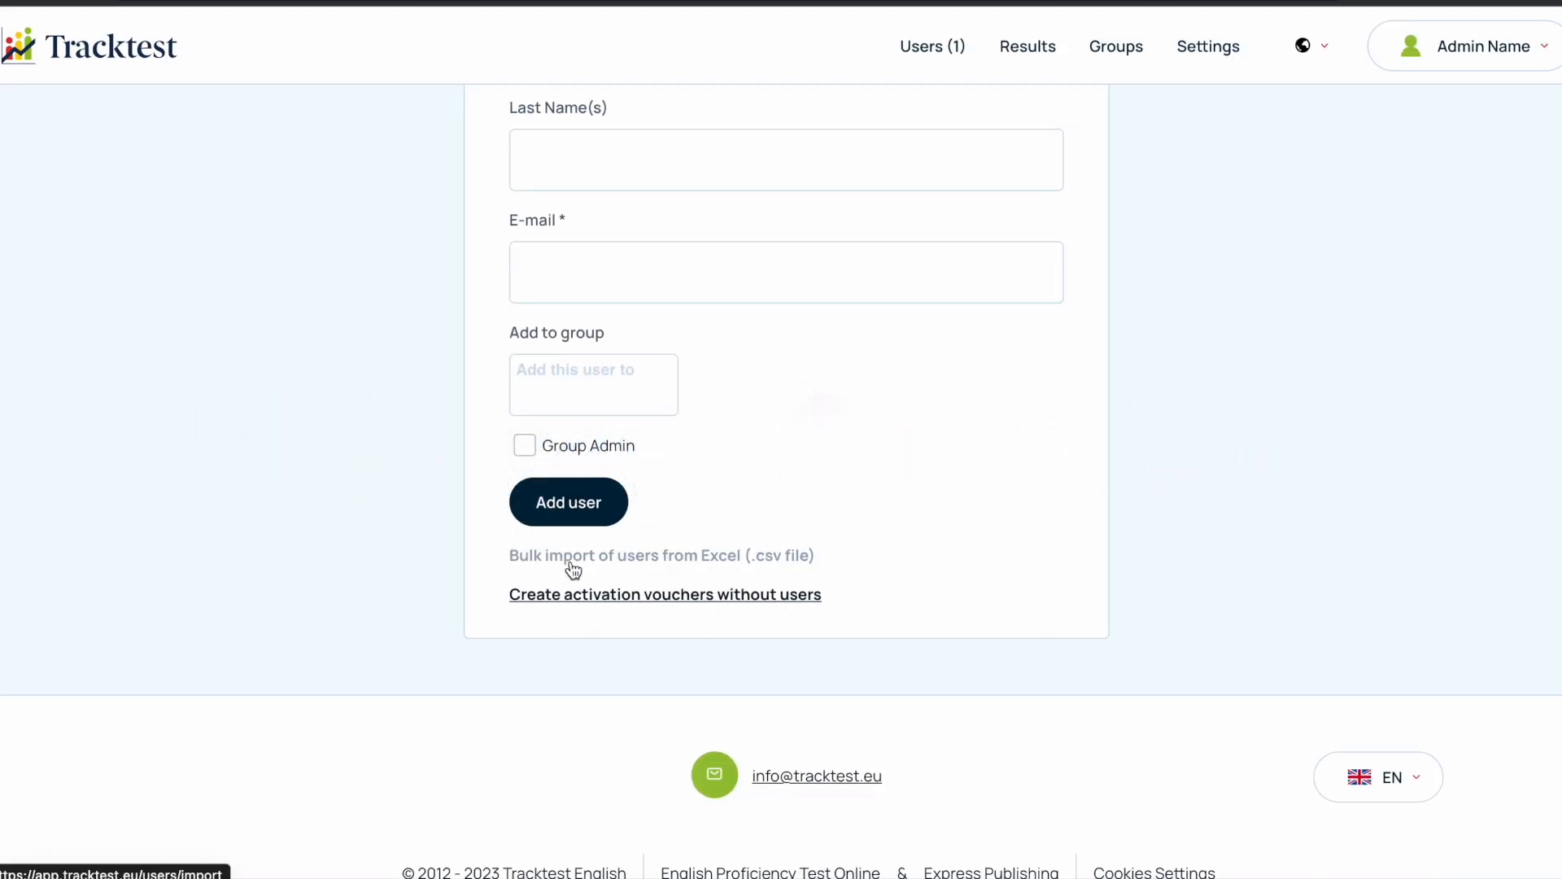
click(572, 562)
click(193, 352)
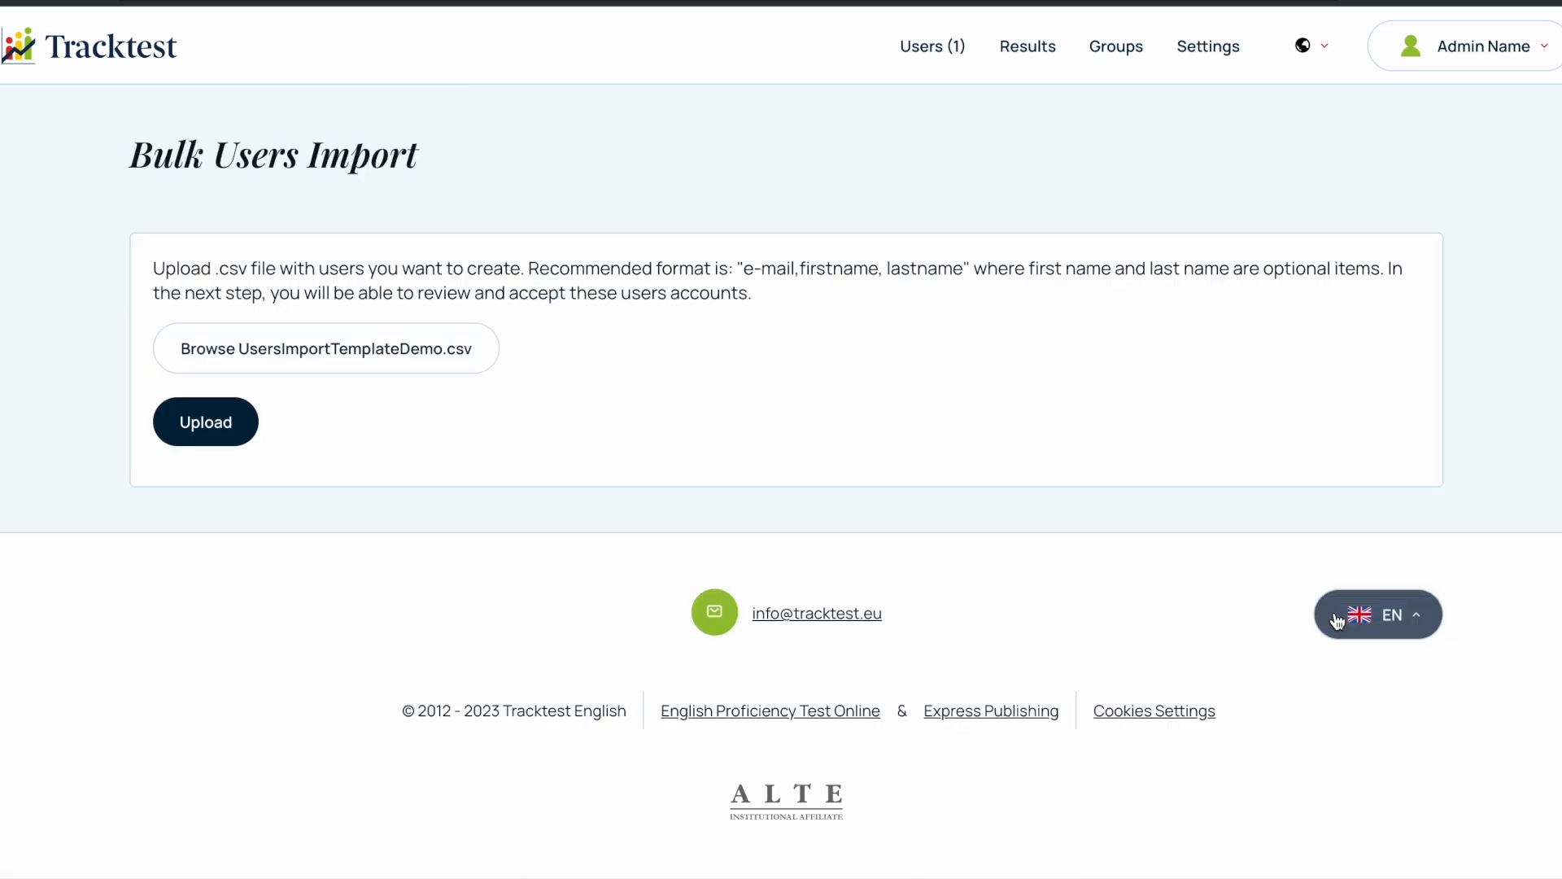
click(222, 428)
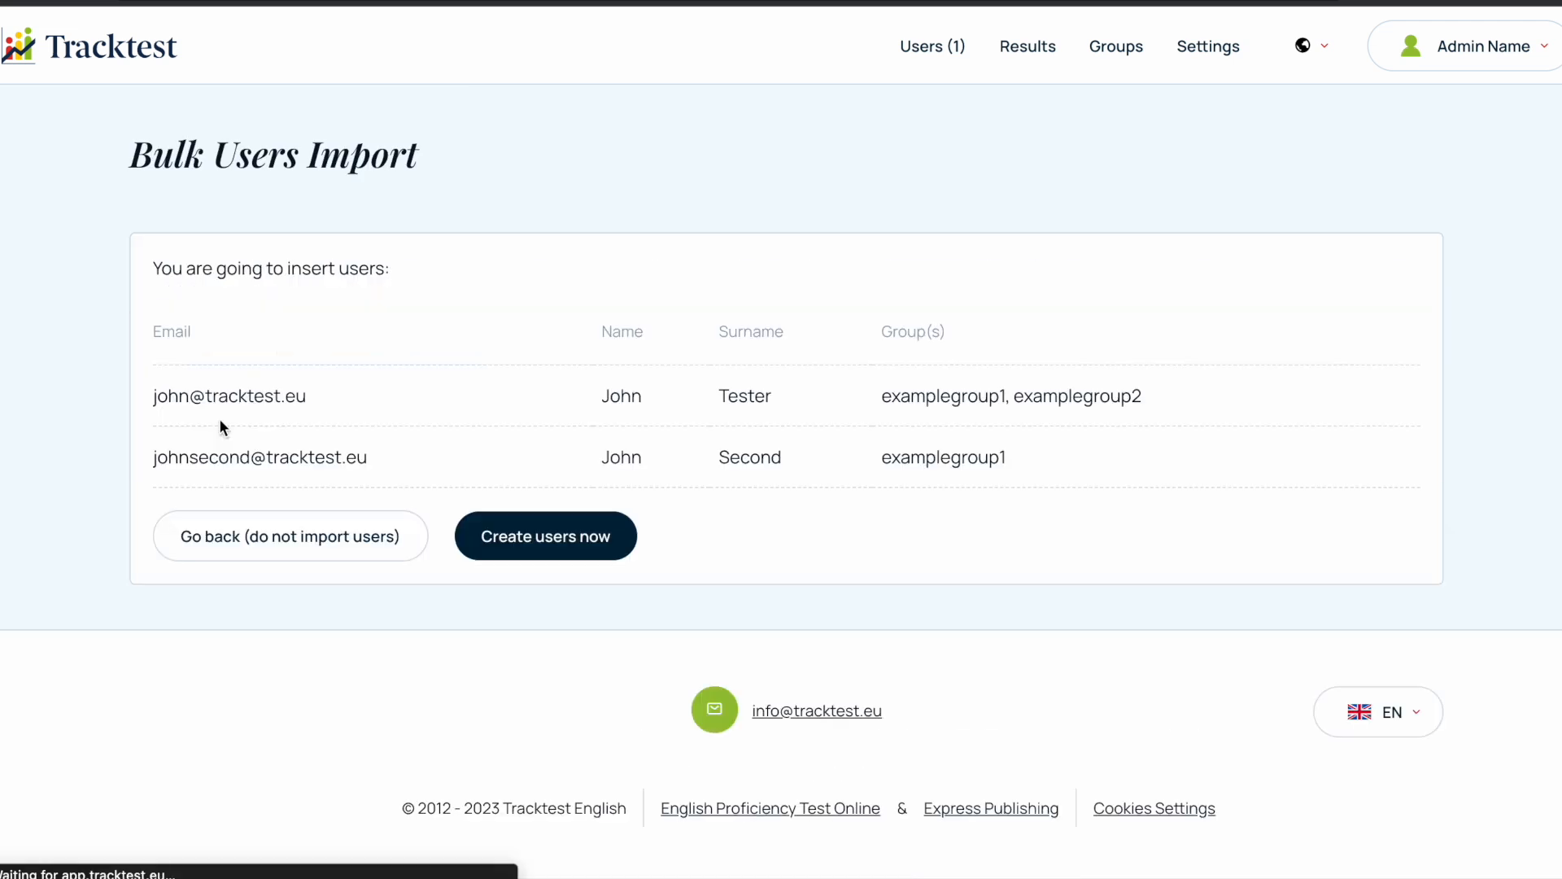
click(576, 547)
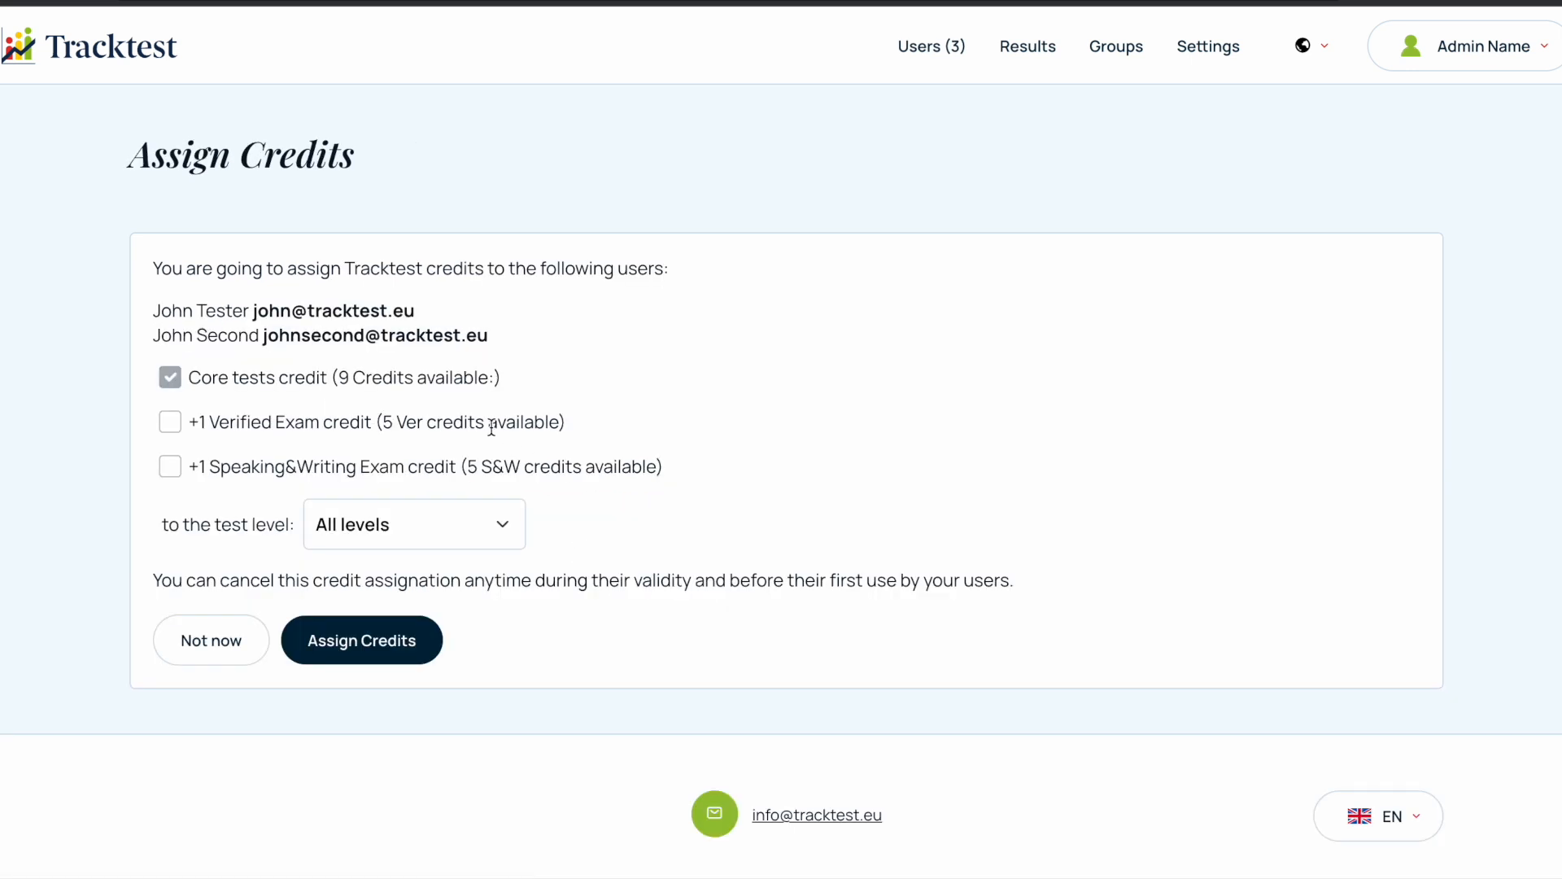
- Assign the imported users Core, Verified Exam and Speaking&Writing Exam credits for level B1, and return to the users list
click(169, 423)
click(173, 467)
click(416, 524)
click(404, 618)
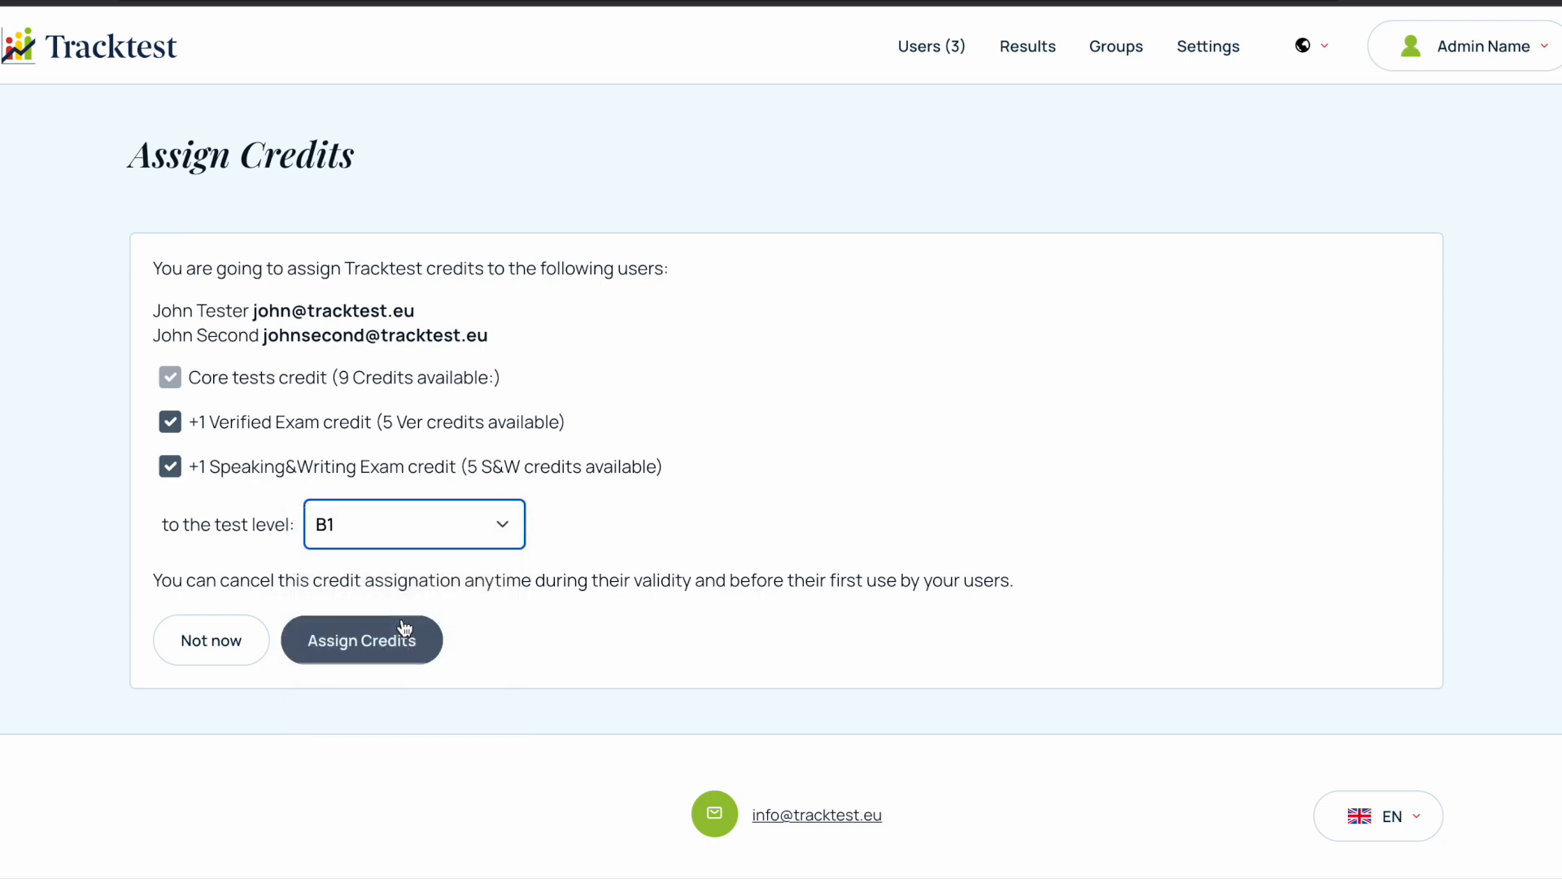
click(386, 656)
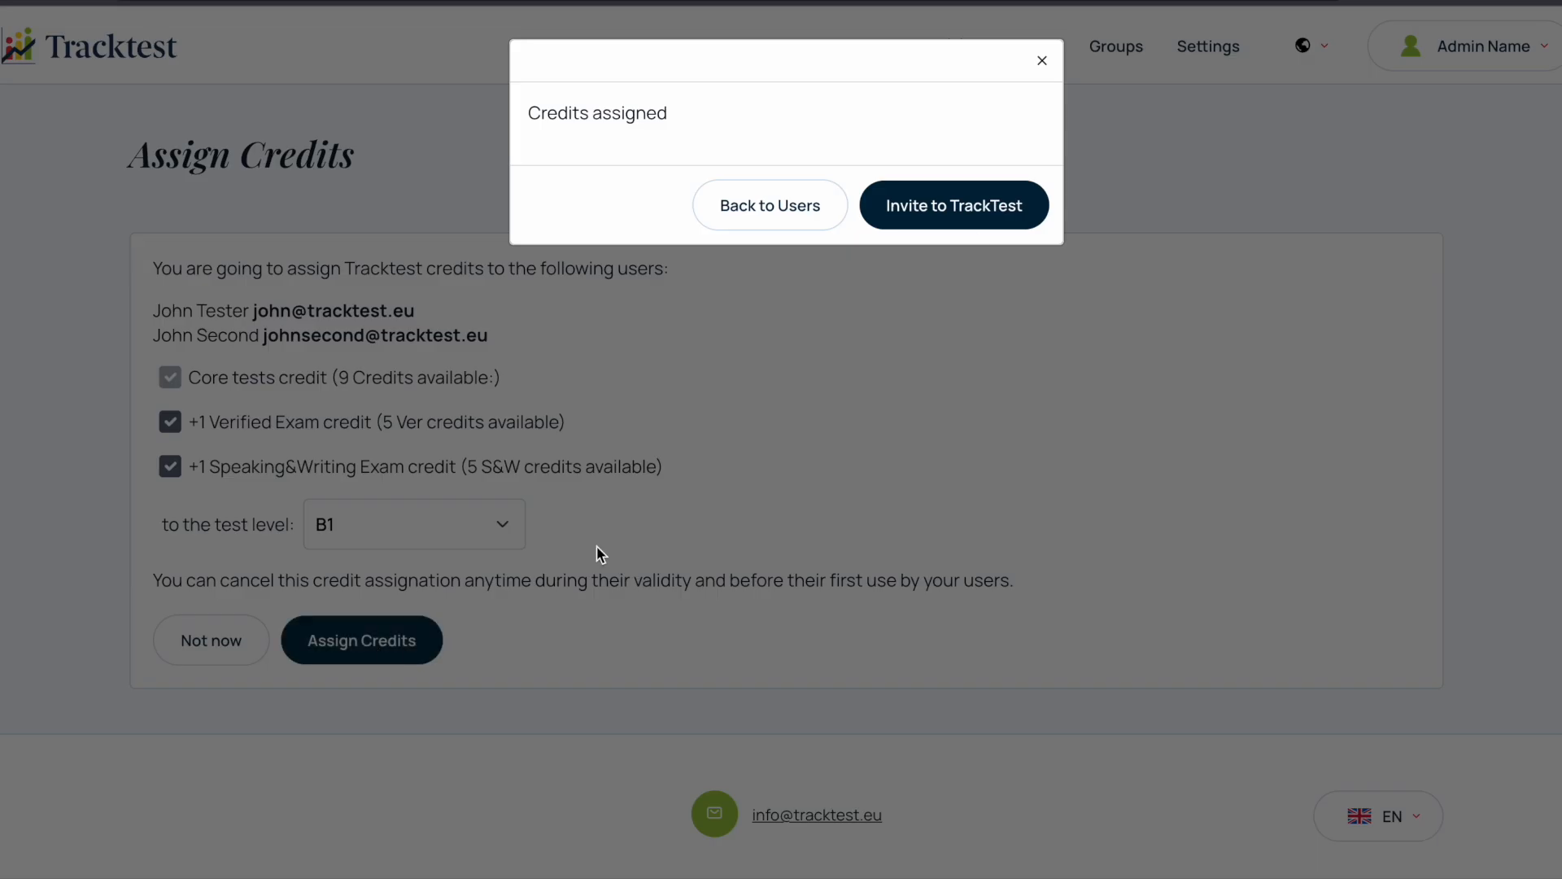
click(794, 206)
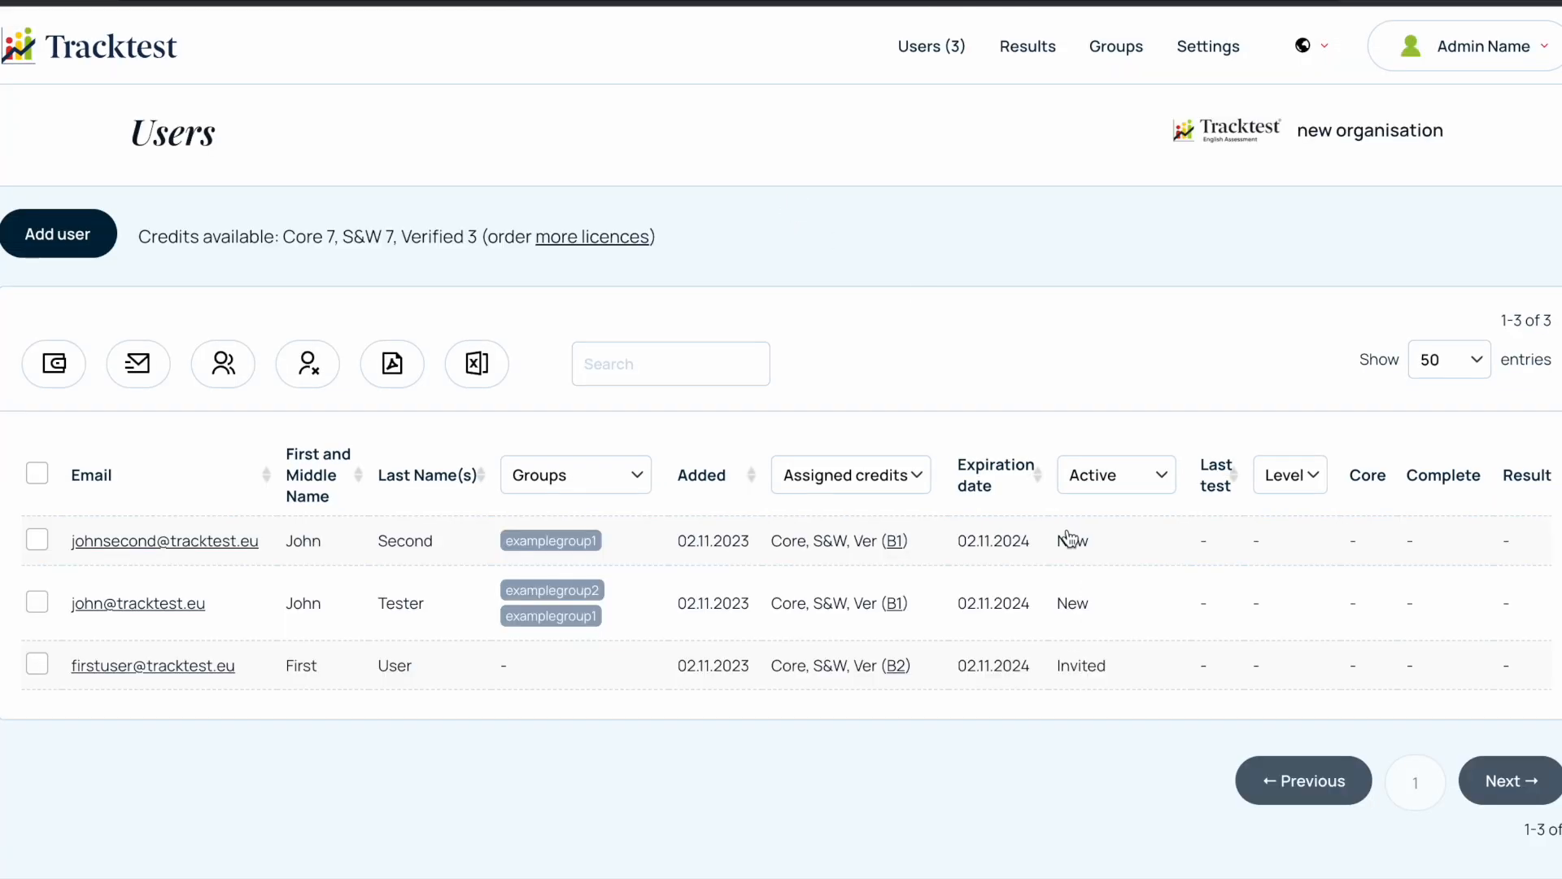
- Filter the users list by examplegroup1 and select all the listed users
click(576, 475)
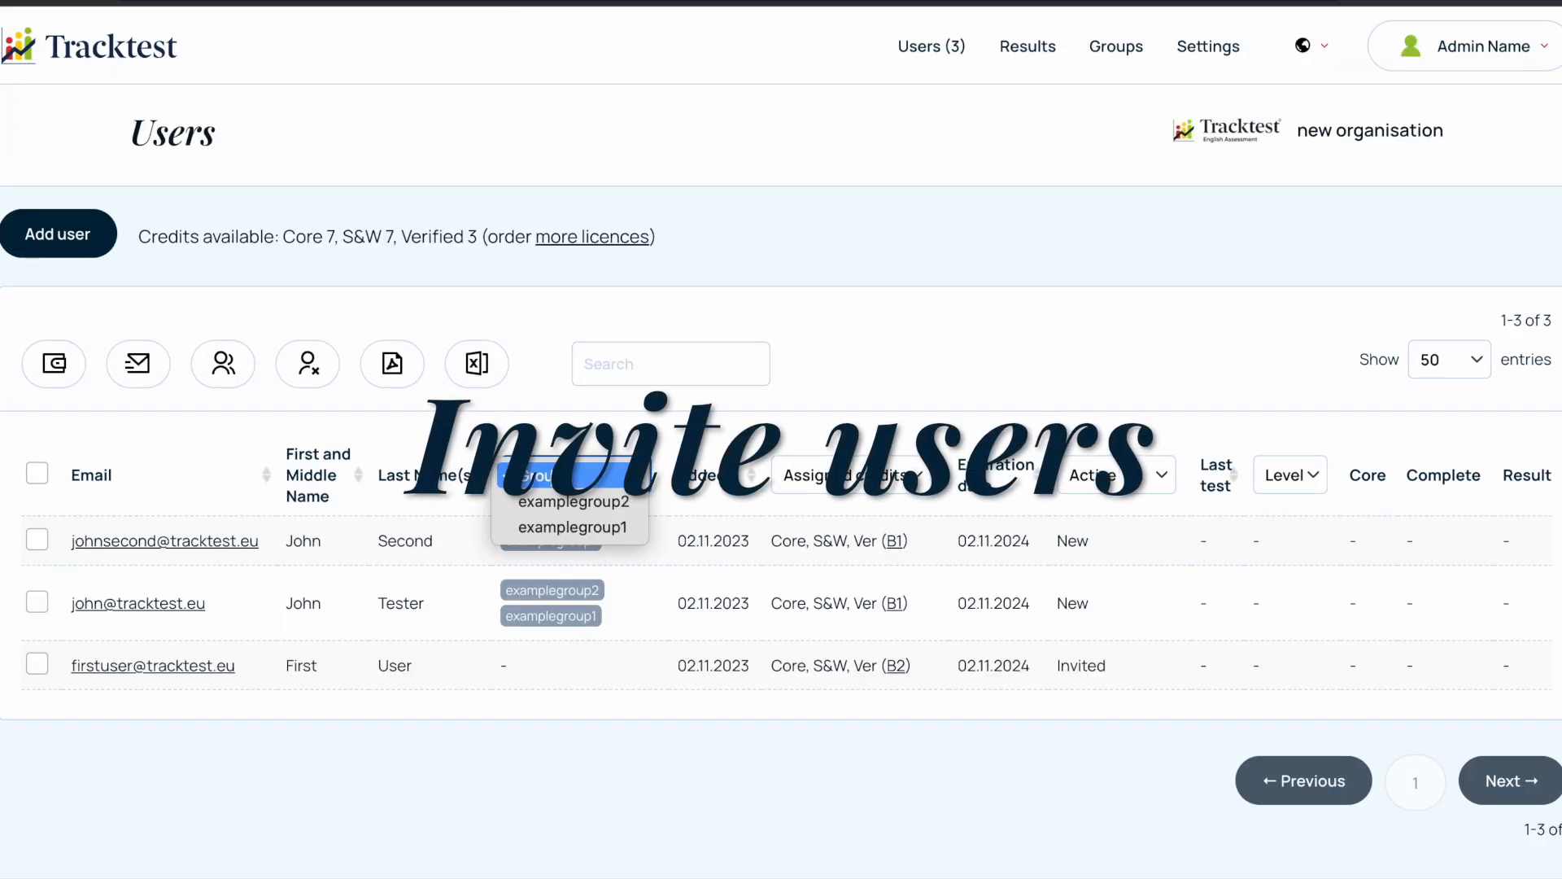
click(559, 527)
click(37, 473)
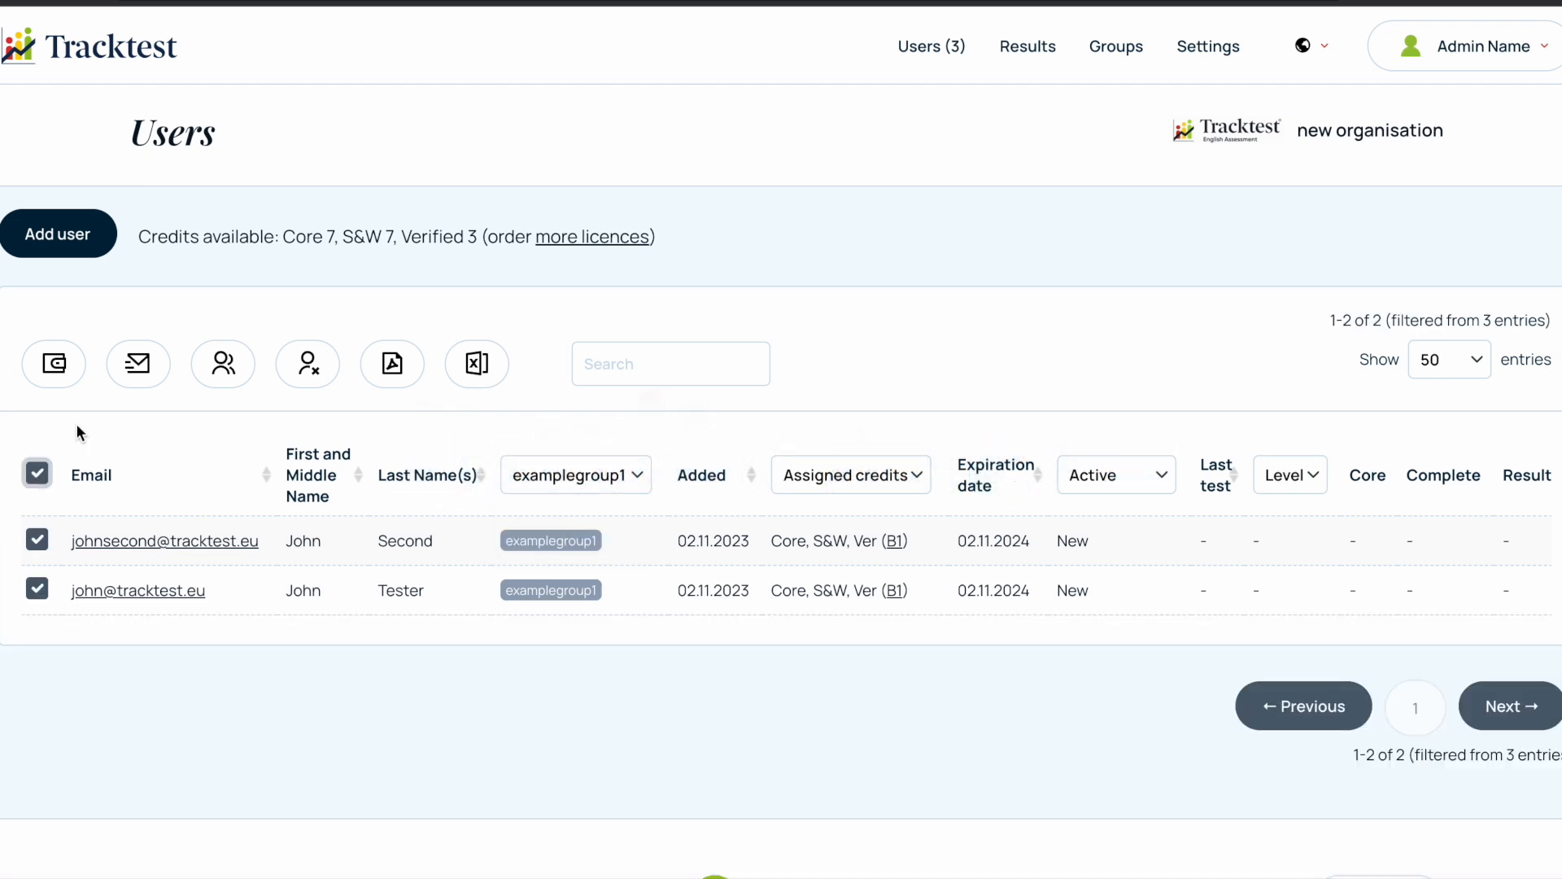
- Send the default test invitation e-mail to the selected users and return to the users list
click(145, 370)
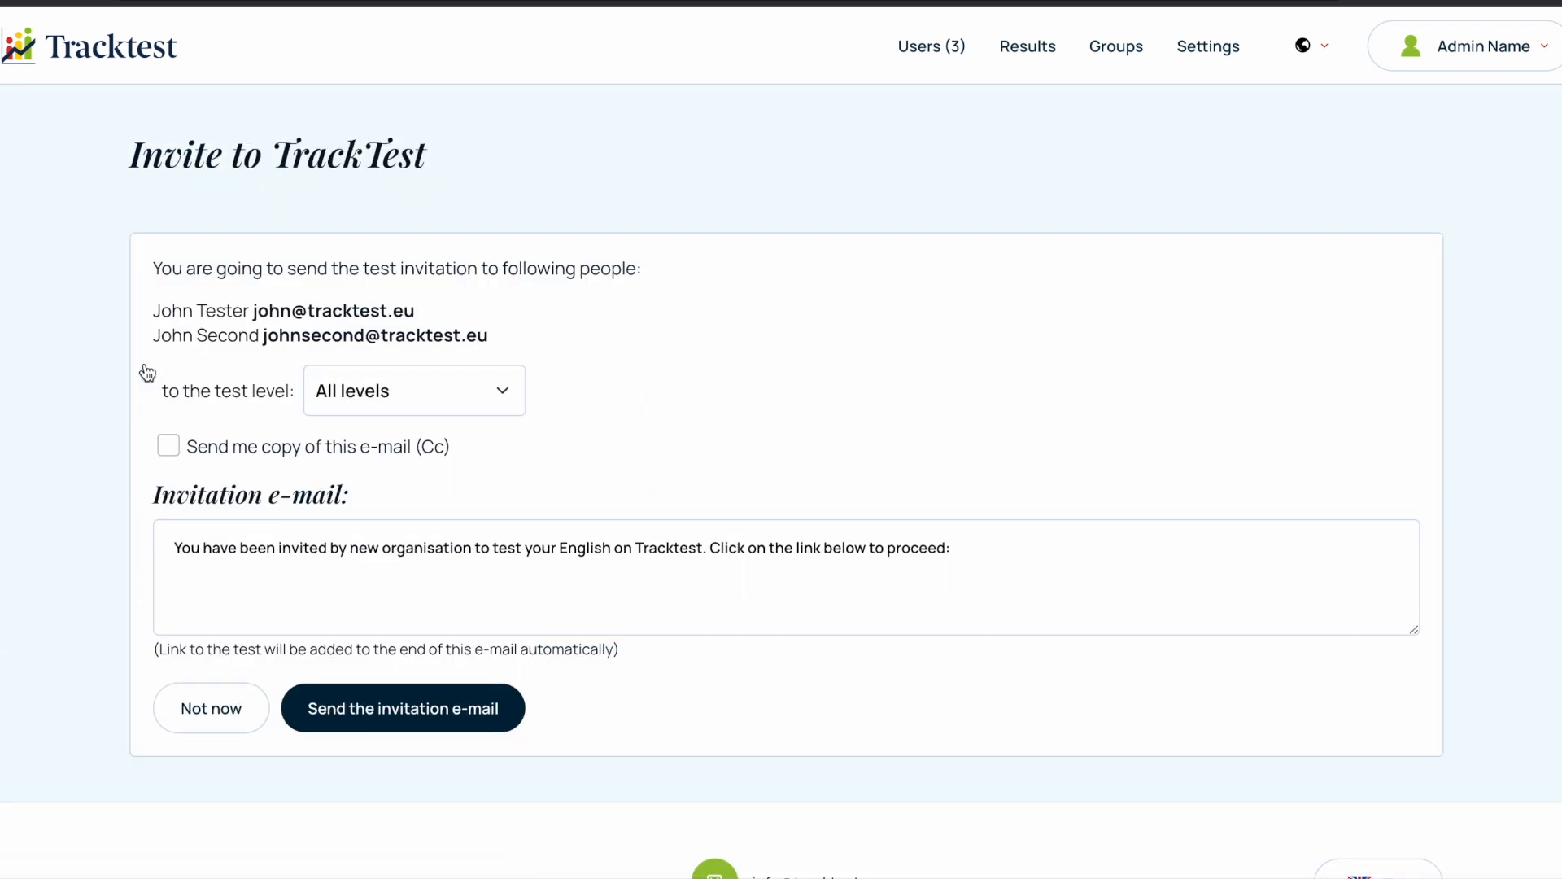
click(363, 708)
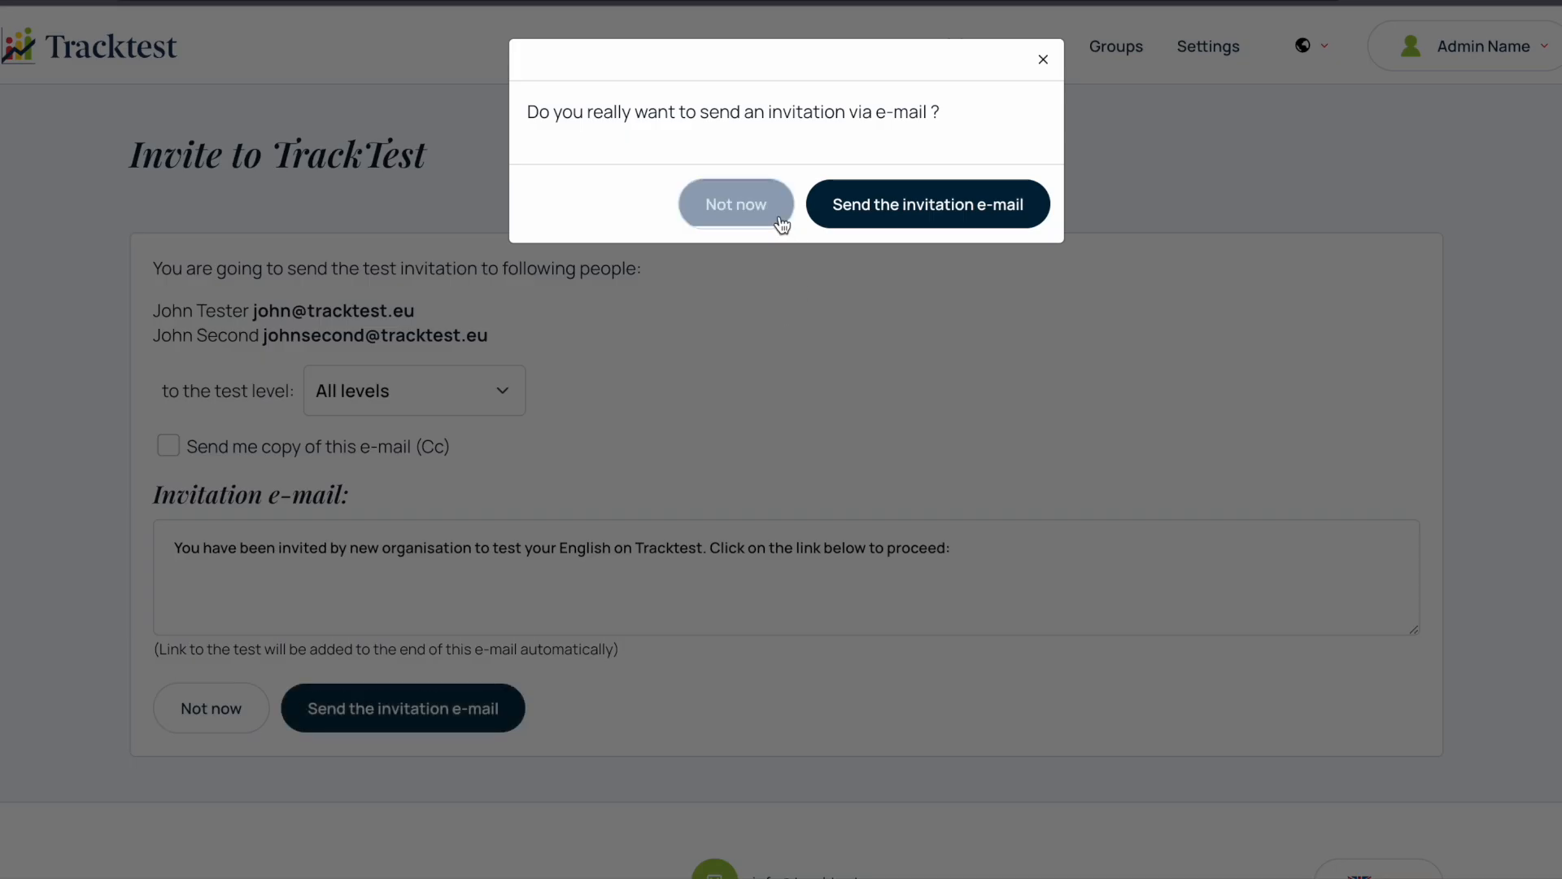
click(835, 213)
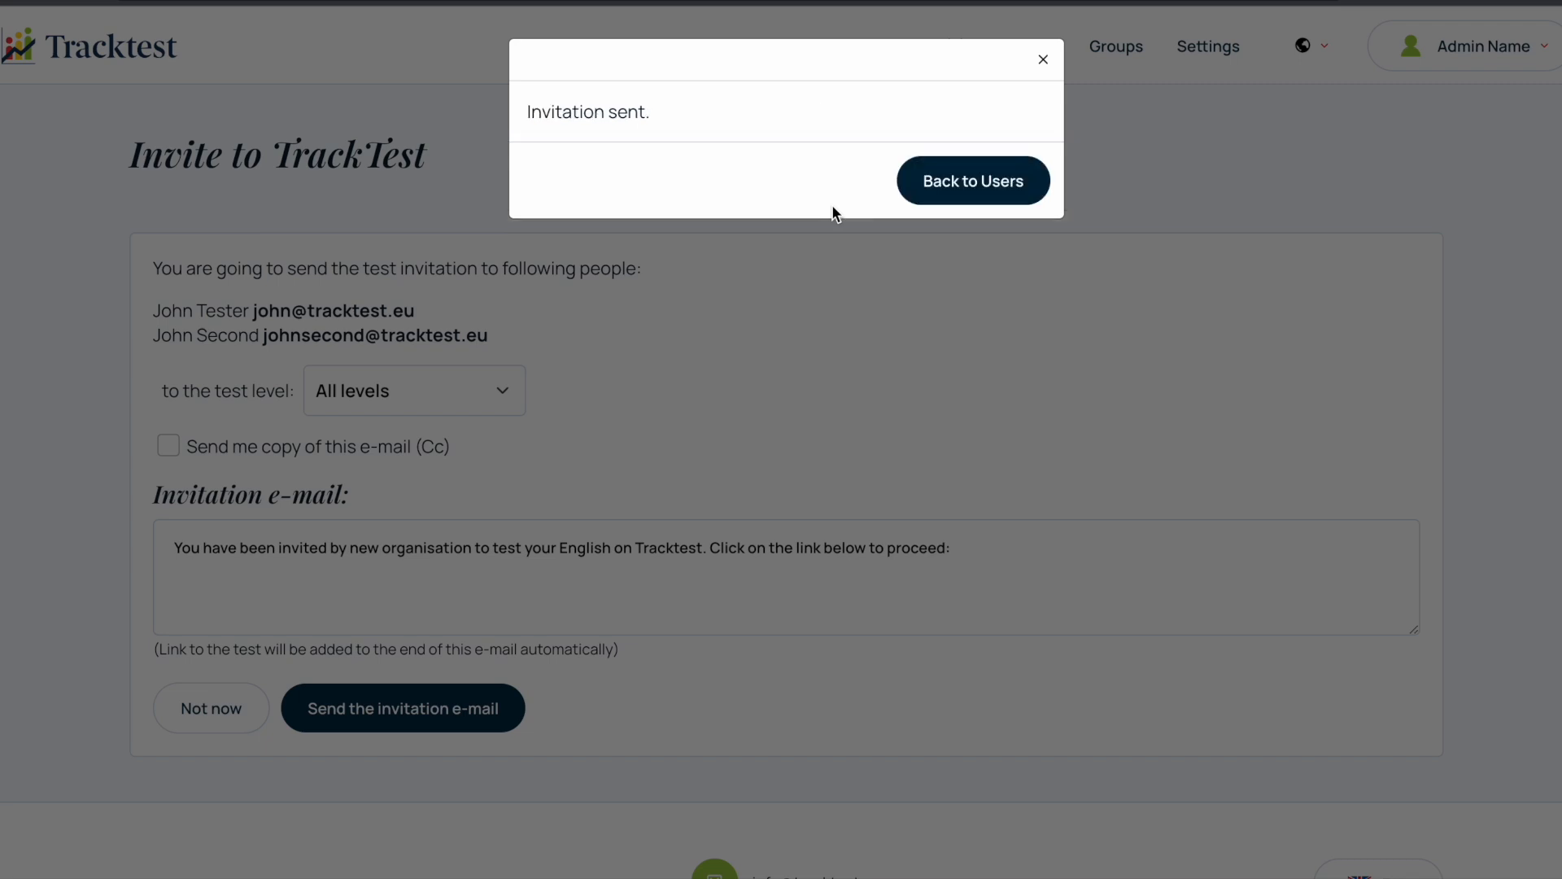
click(975, 193)
double_click(1097, 537)
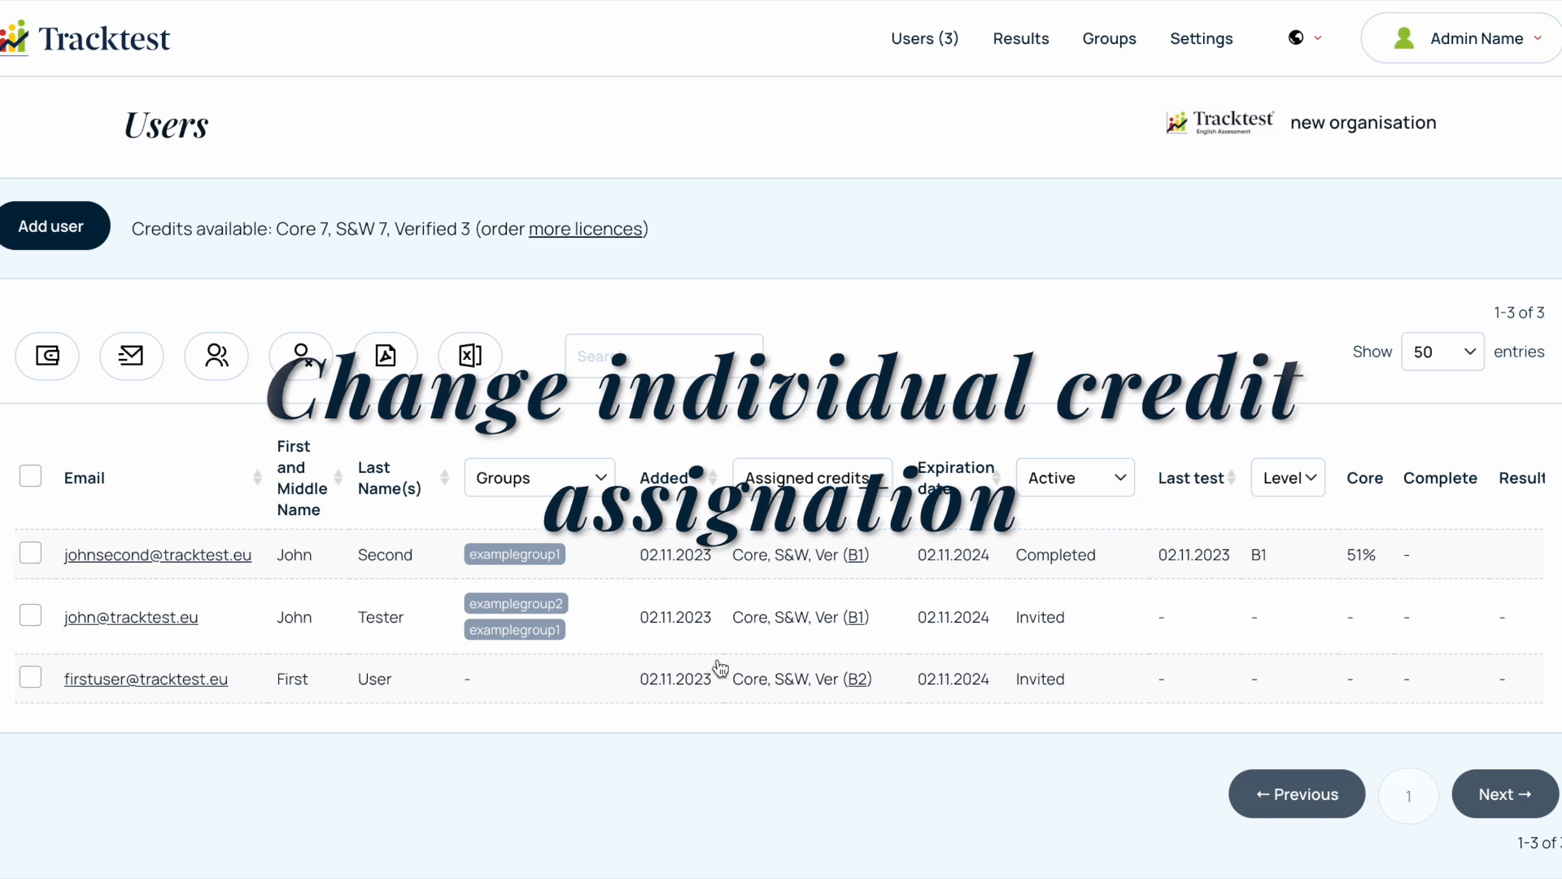
- Change the allowed test level of the first listed user's credits to B2 and return to the users list
click(856, 555)
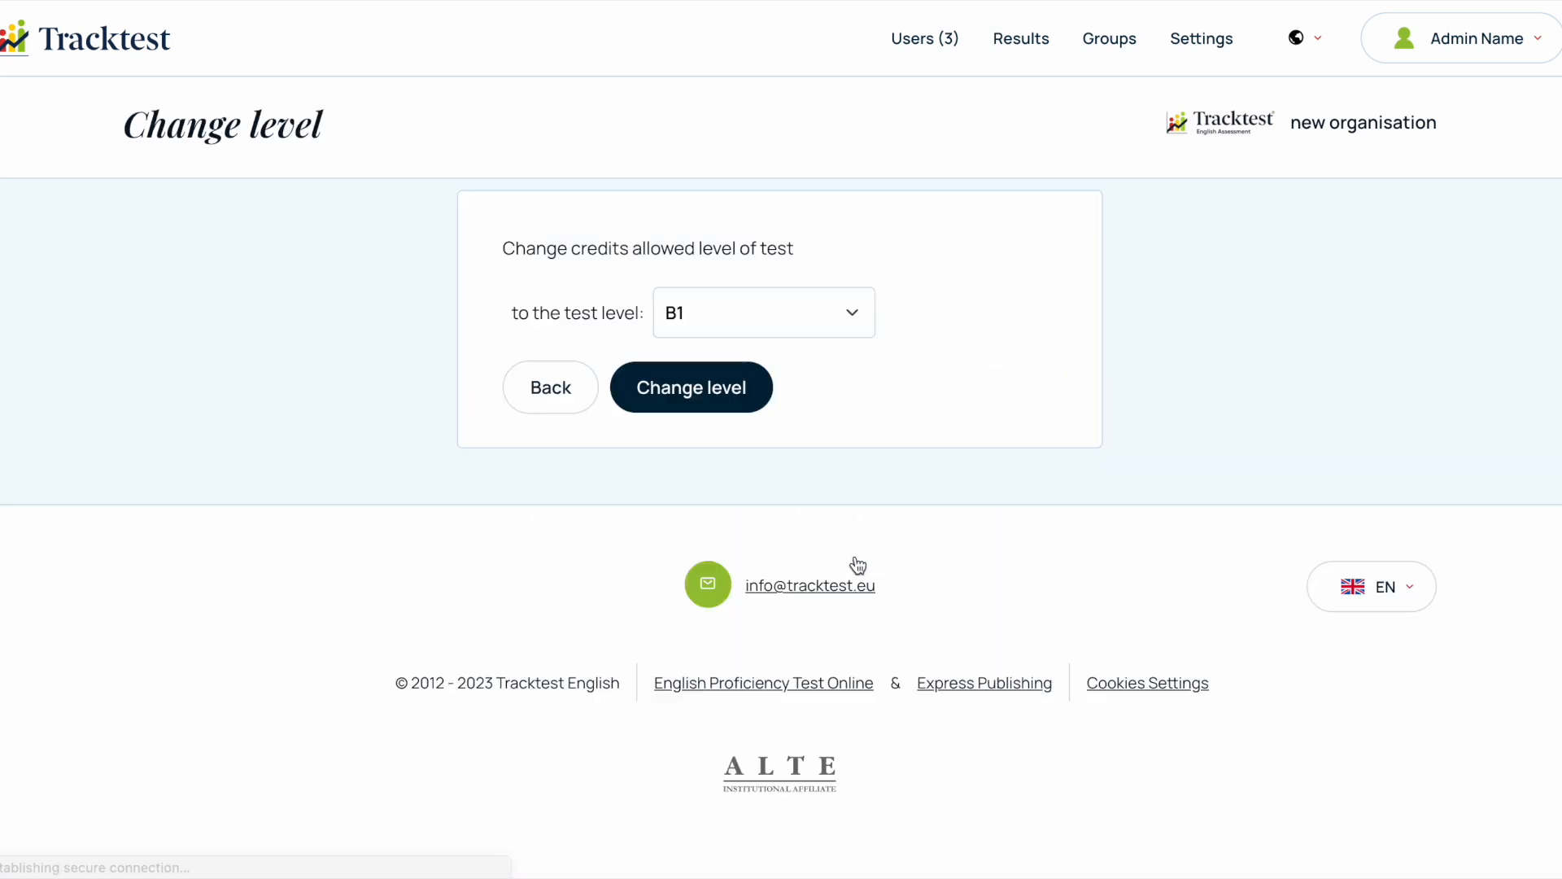
click(827, 326)
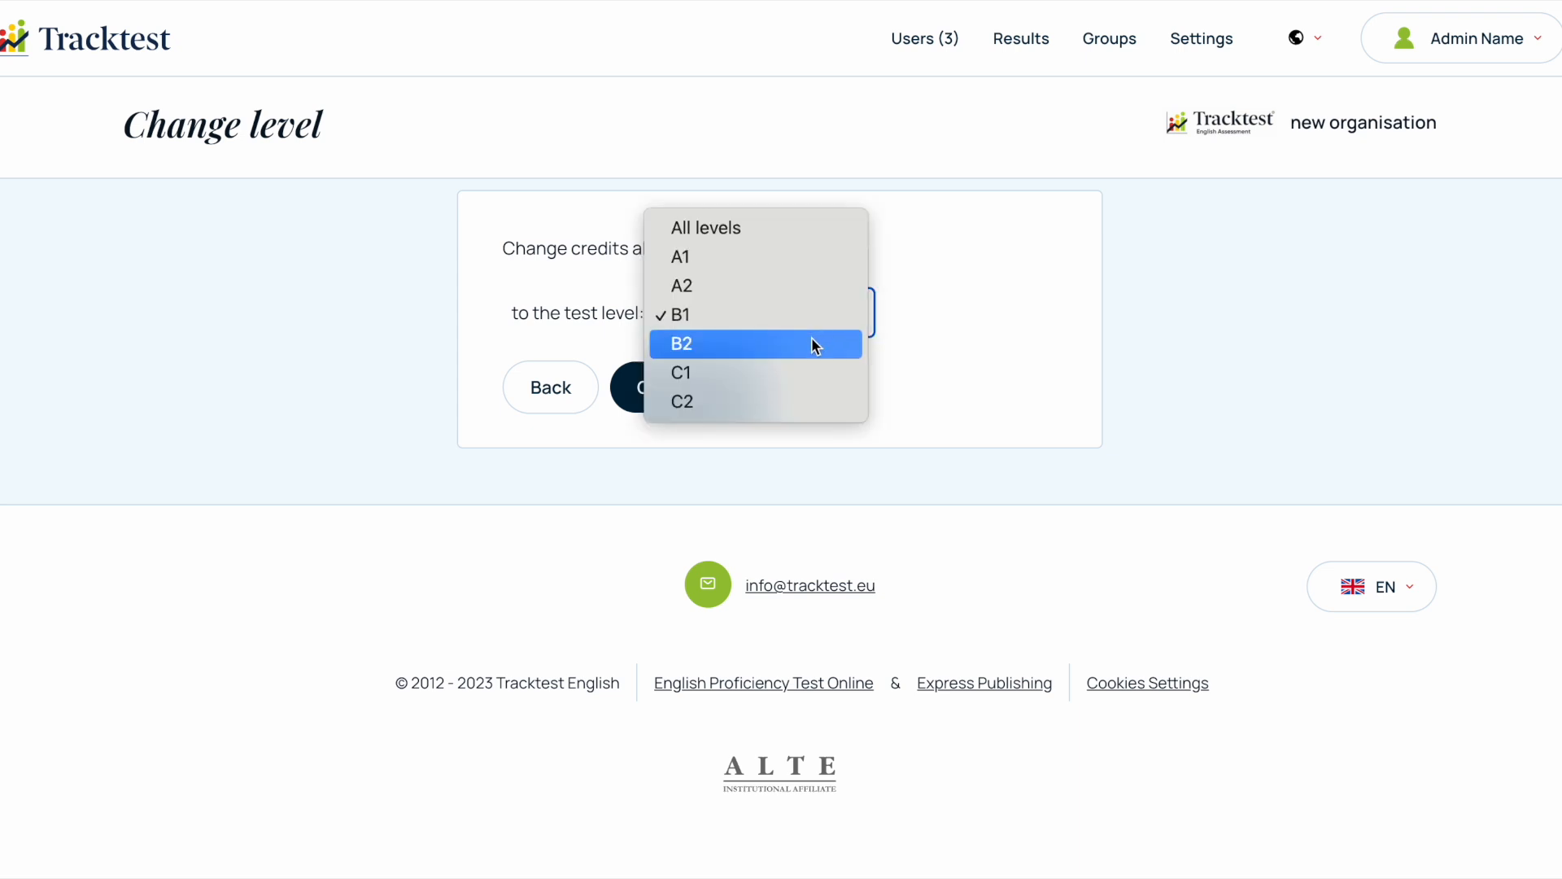
click(812, 340)
click(674, 398)
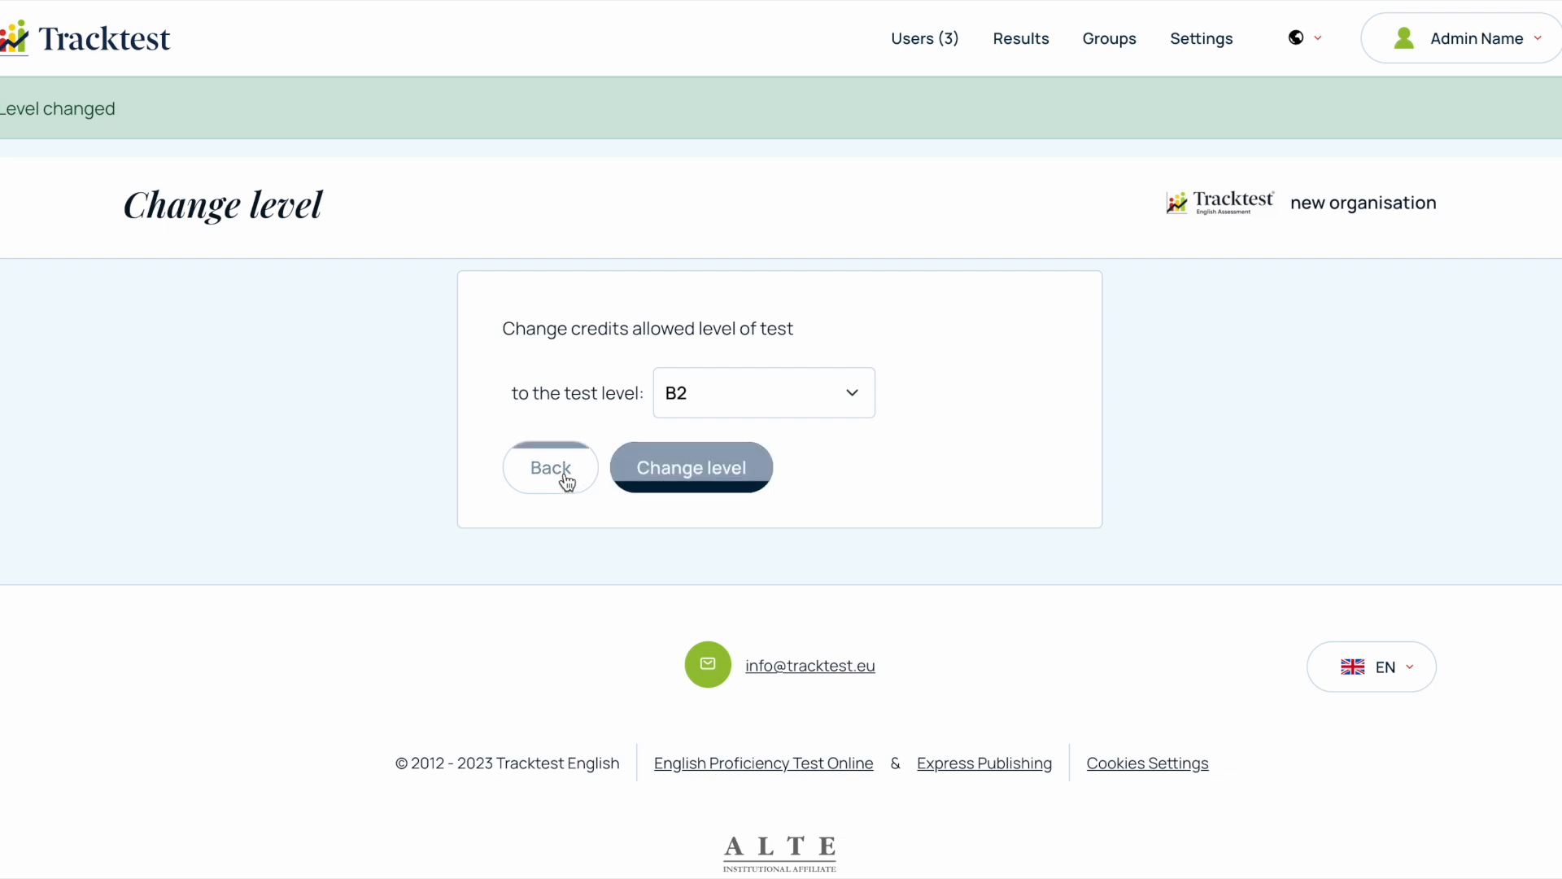
click(567, 481)
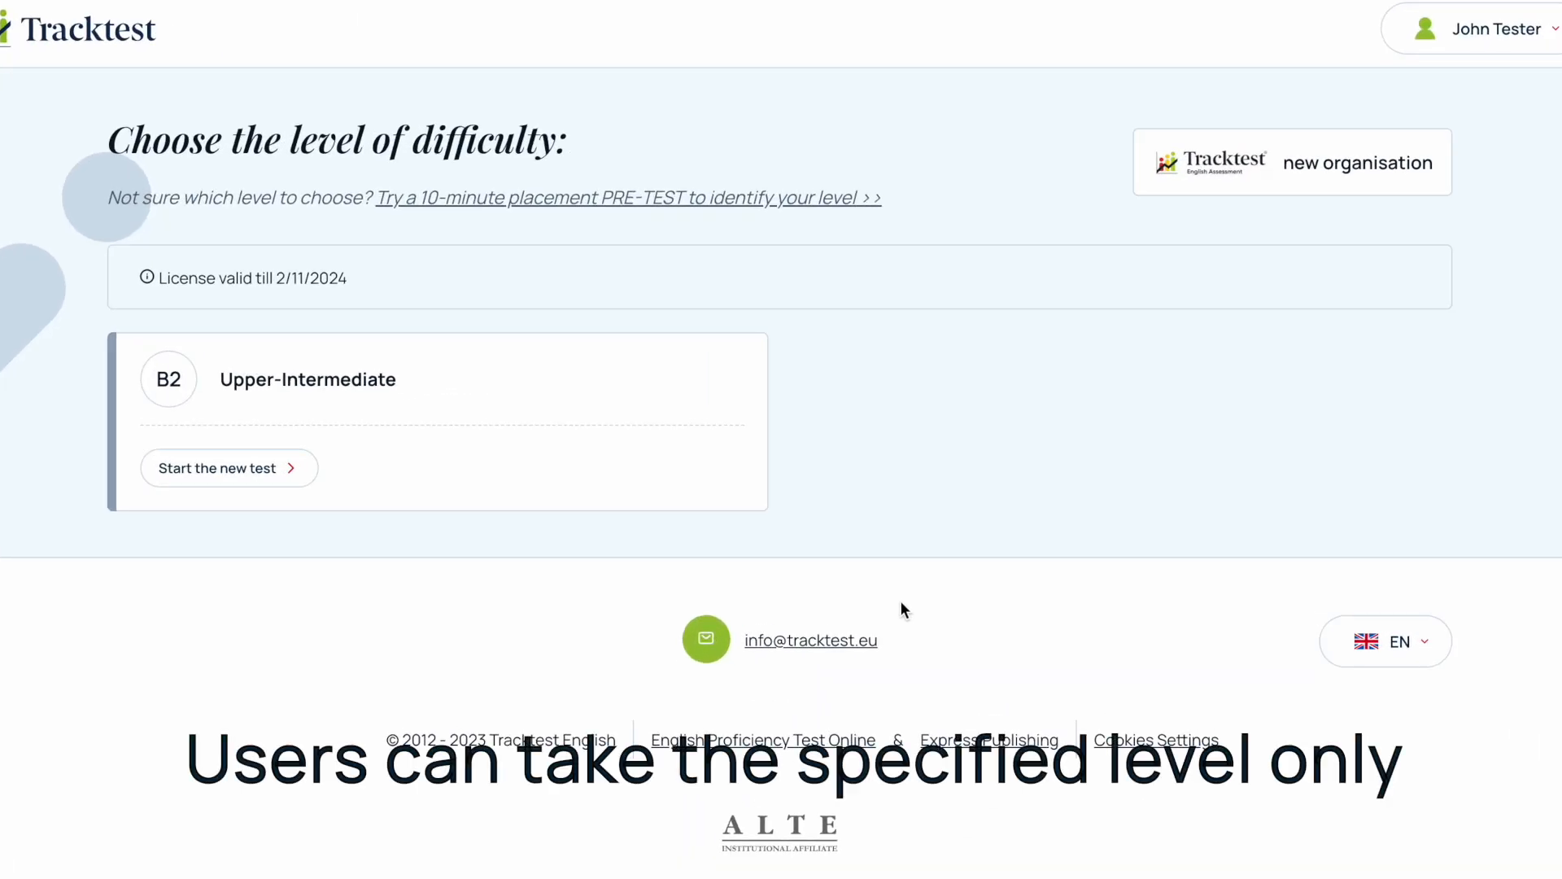
click(460, 420)
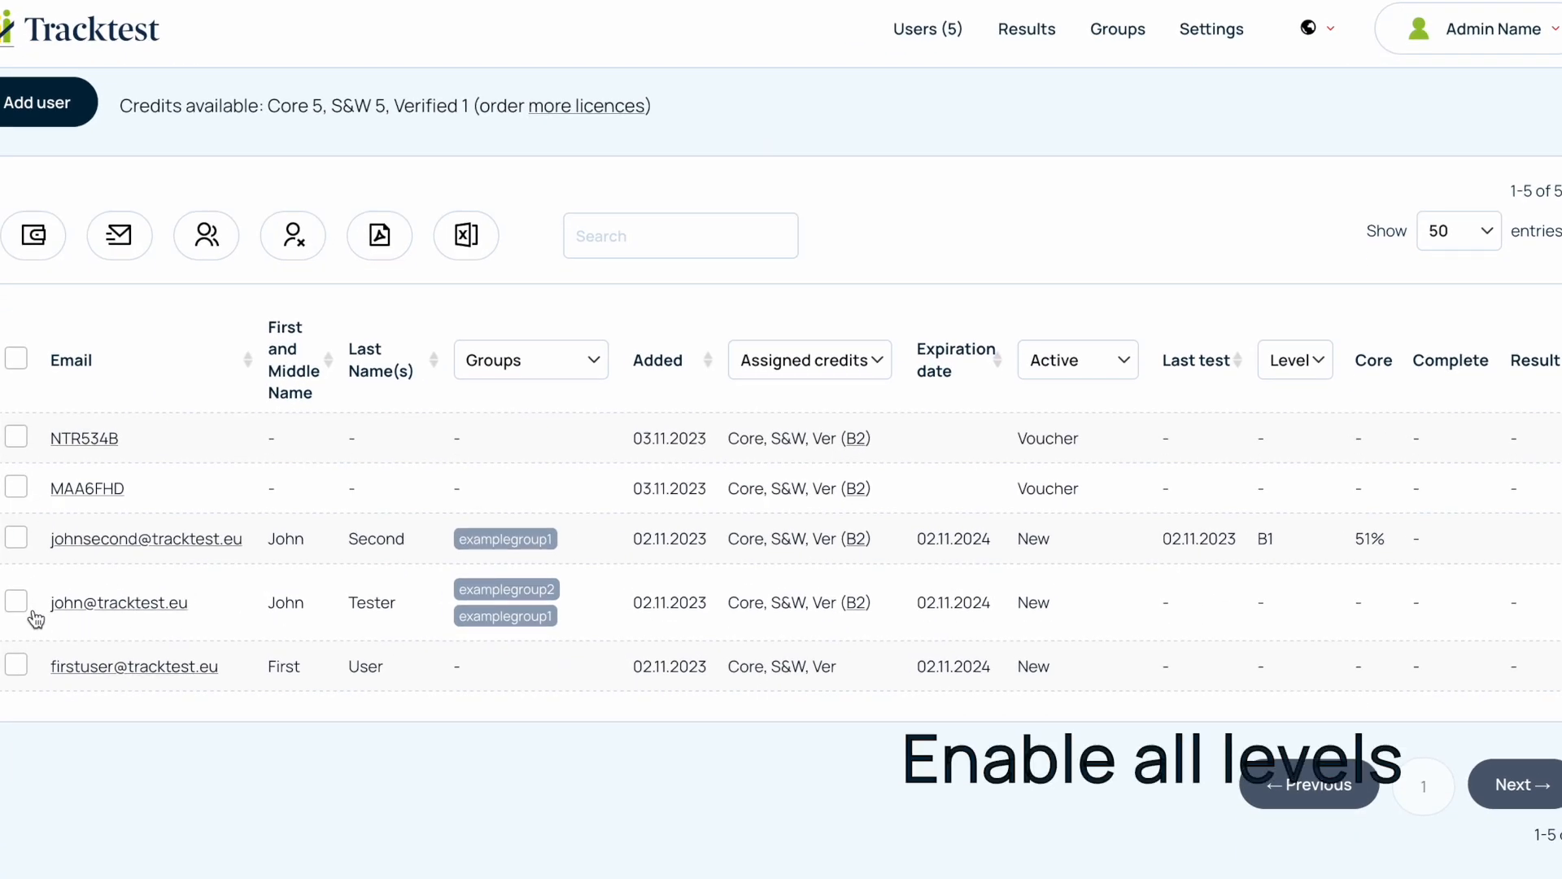
- Set the allowed test level of the examplegroup2 user's credits to All levels, and check the levels offered in that user's account
click(17, 603)
click(857, 604)
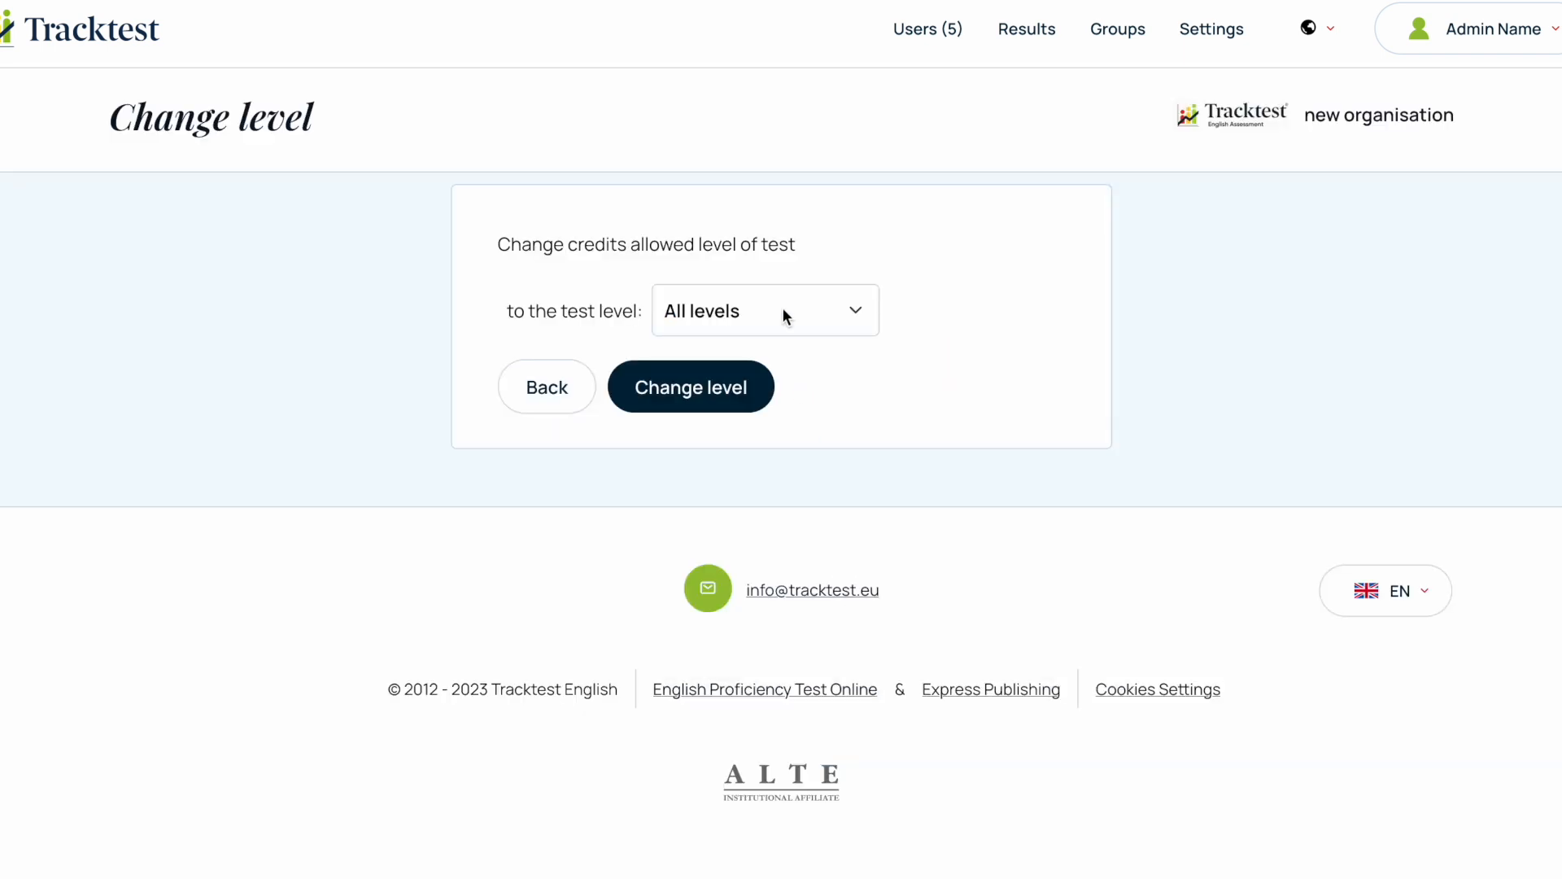
click(699, 397)
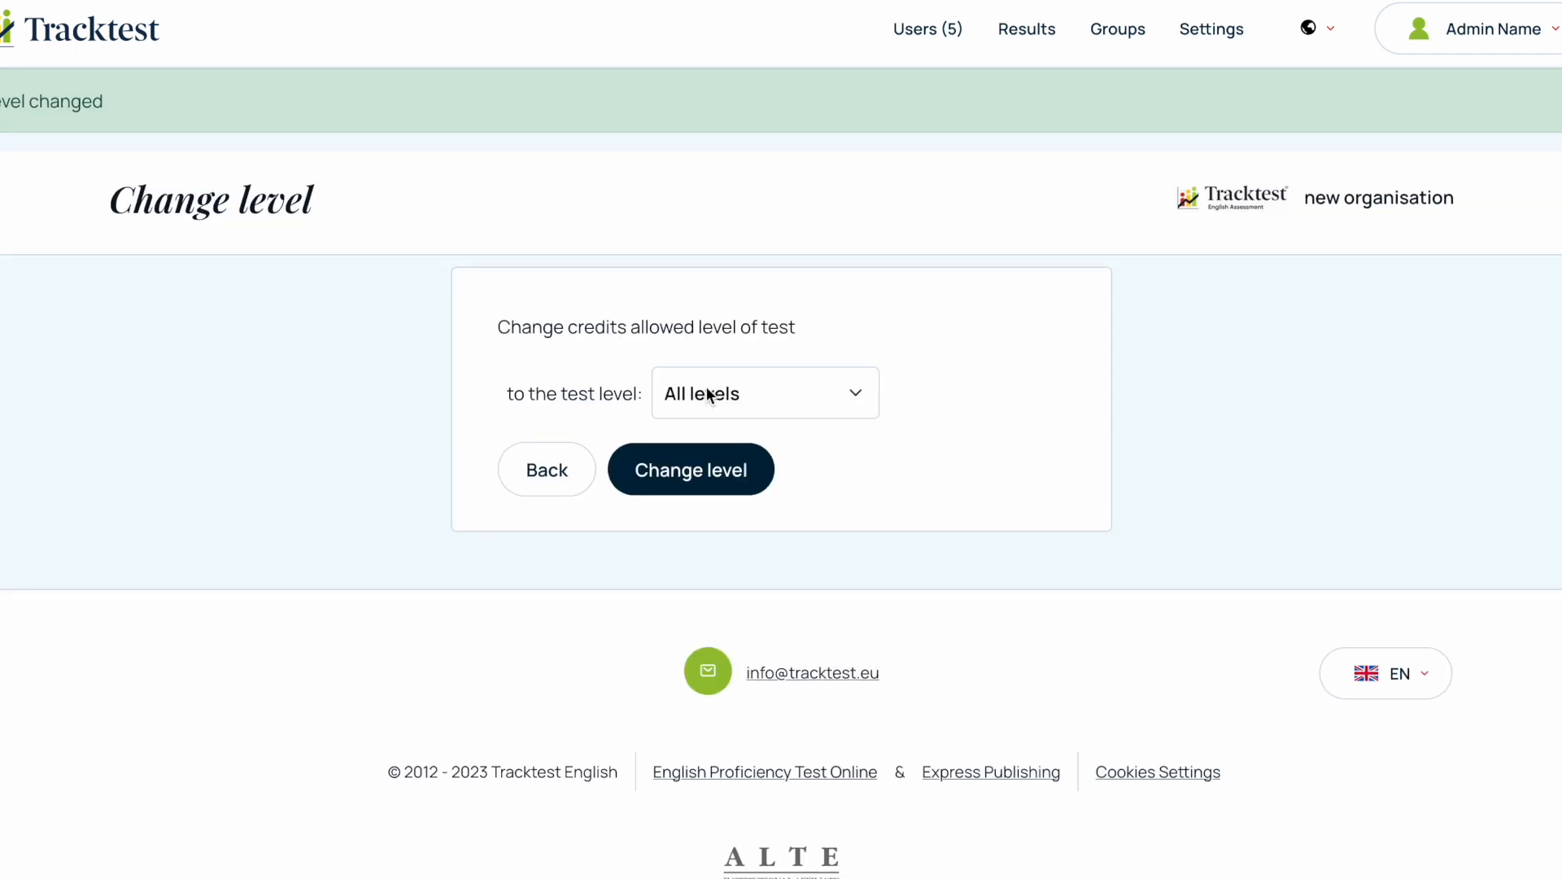
click(550, 467)
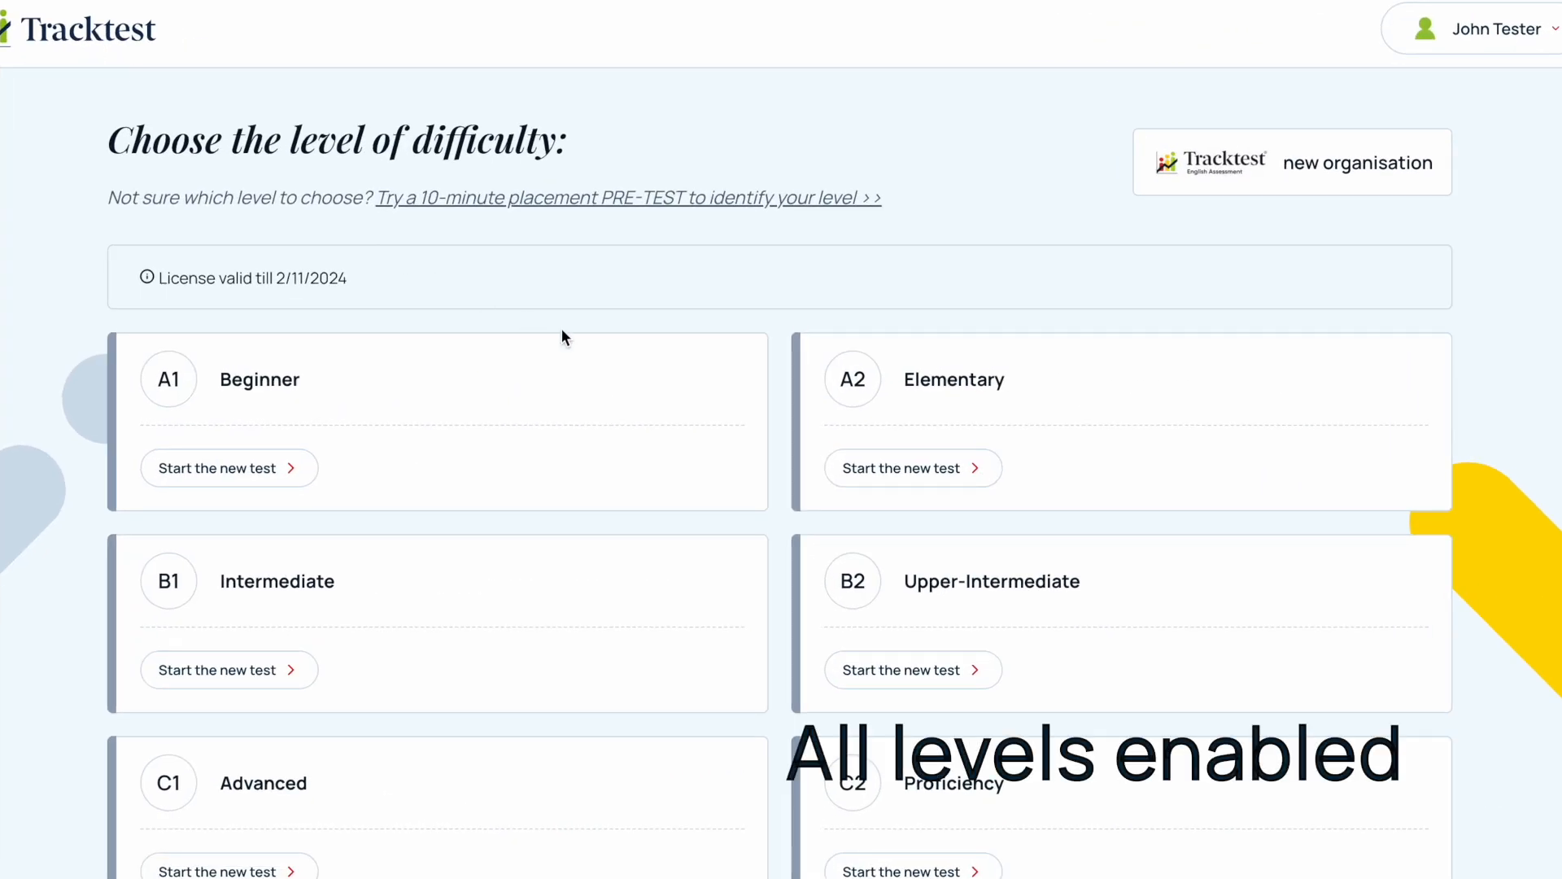
scroll(638, 359, down, 2)
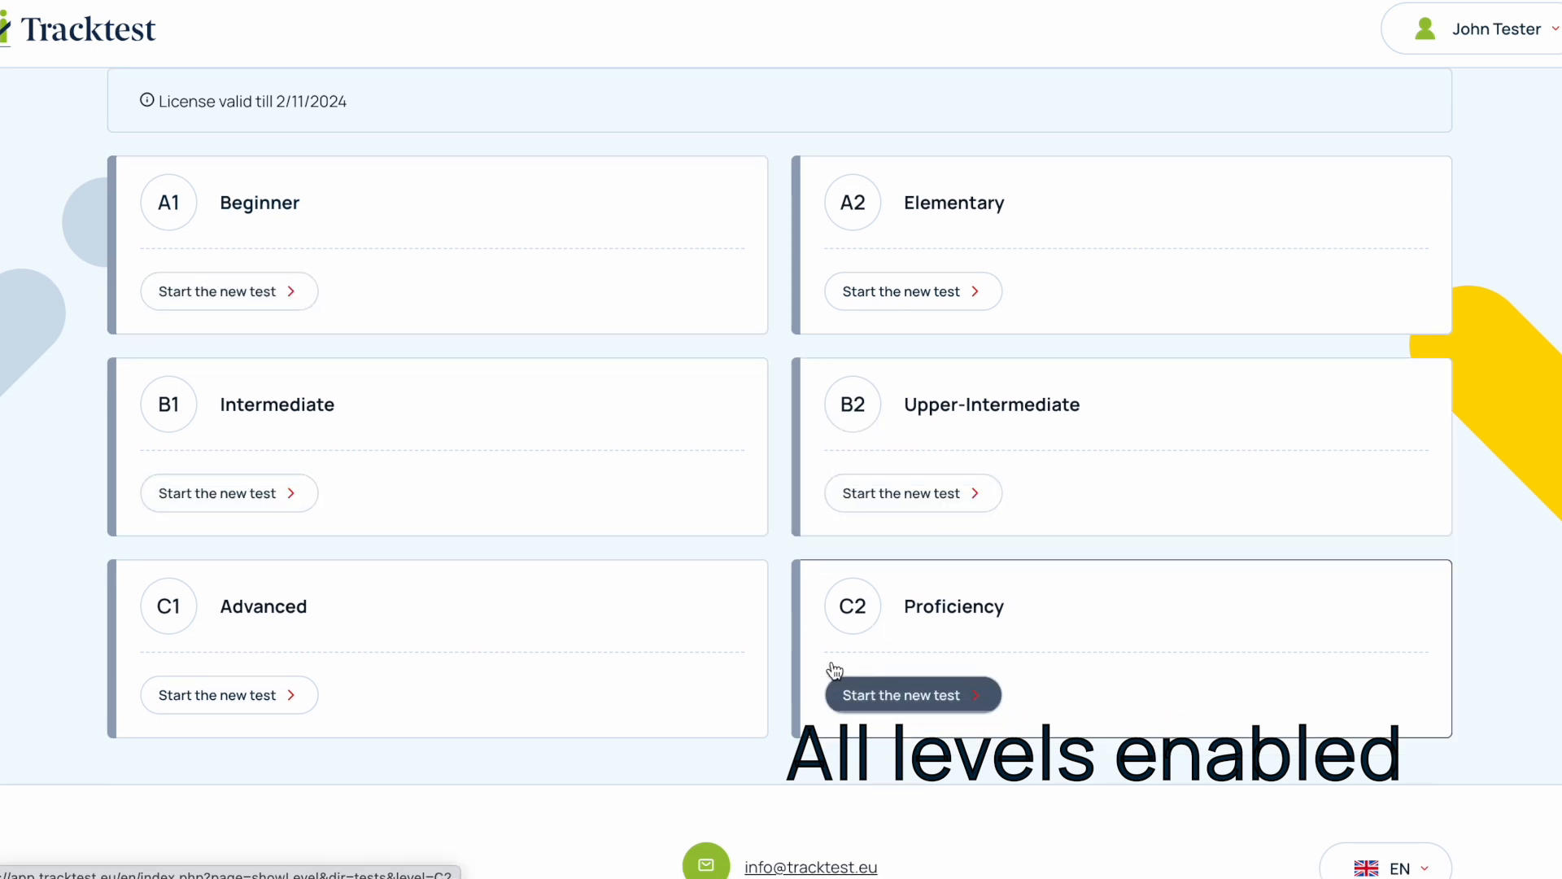
- Assign core test credits limited to test level A2 to the three non-voucher users, and return to the users list
scroll(567, 525, up, 1)
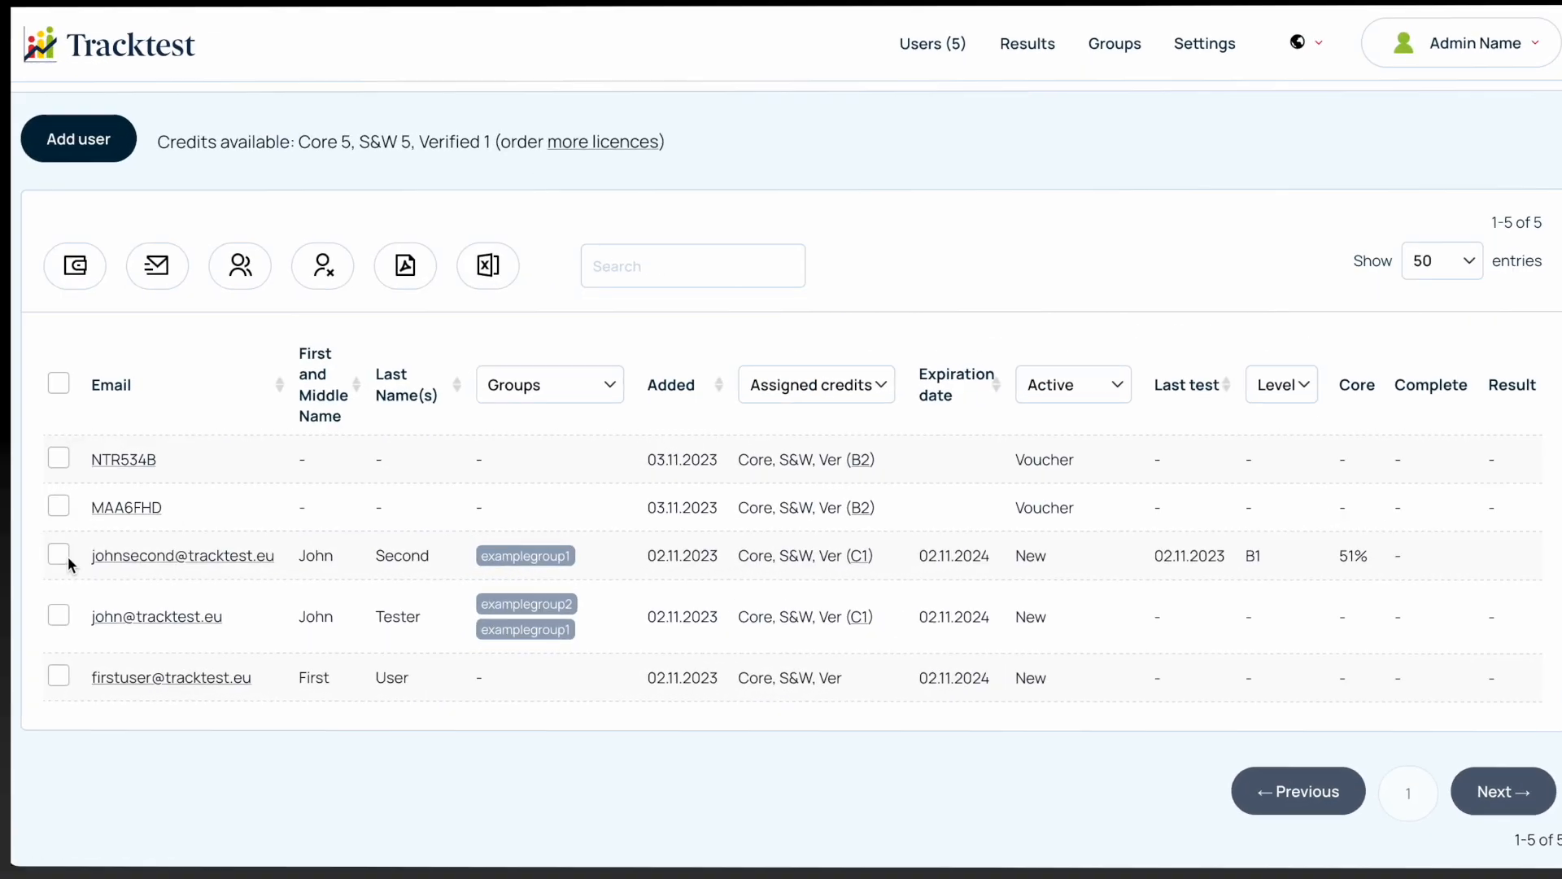
click(60, 554)
click(59, 615)
click(57, 677)
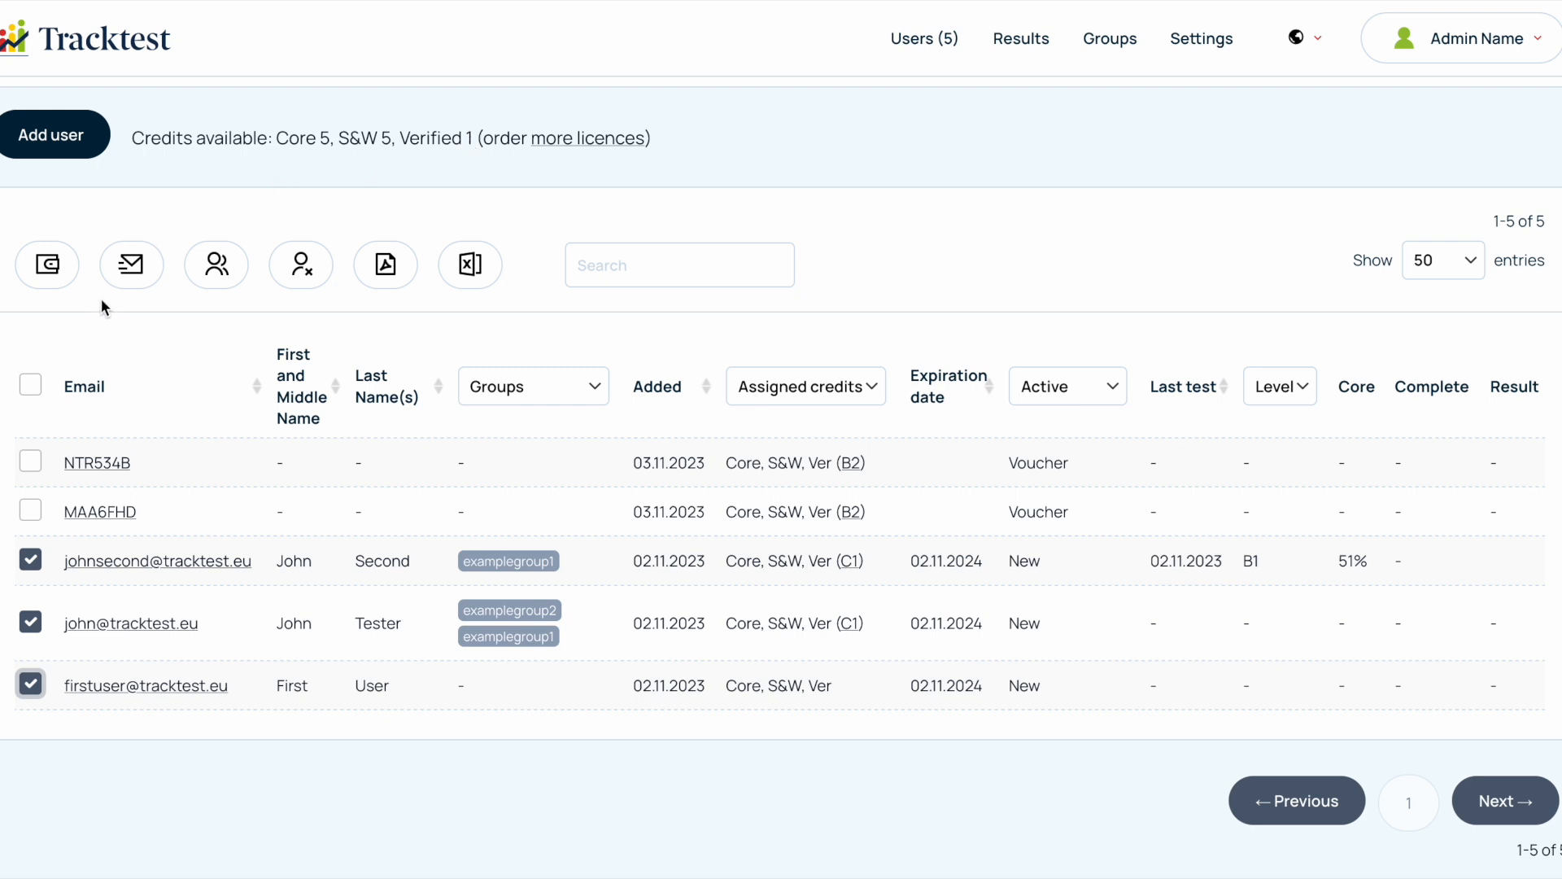
click(47, 263)
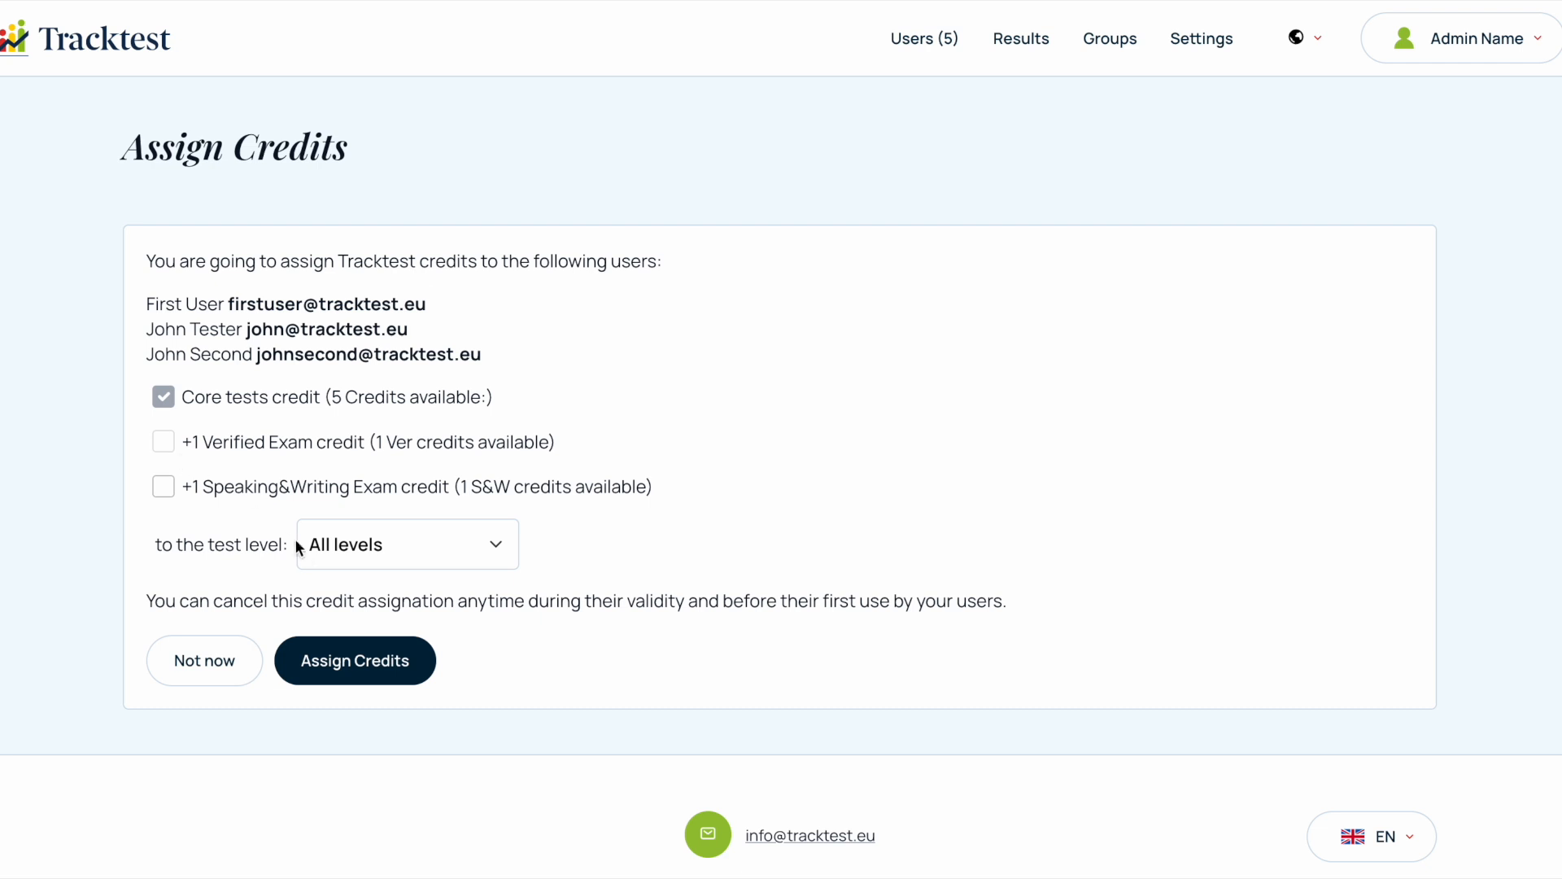
click(354, 546)
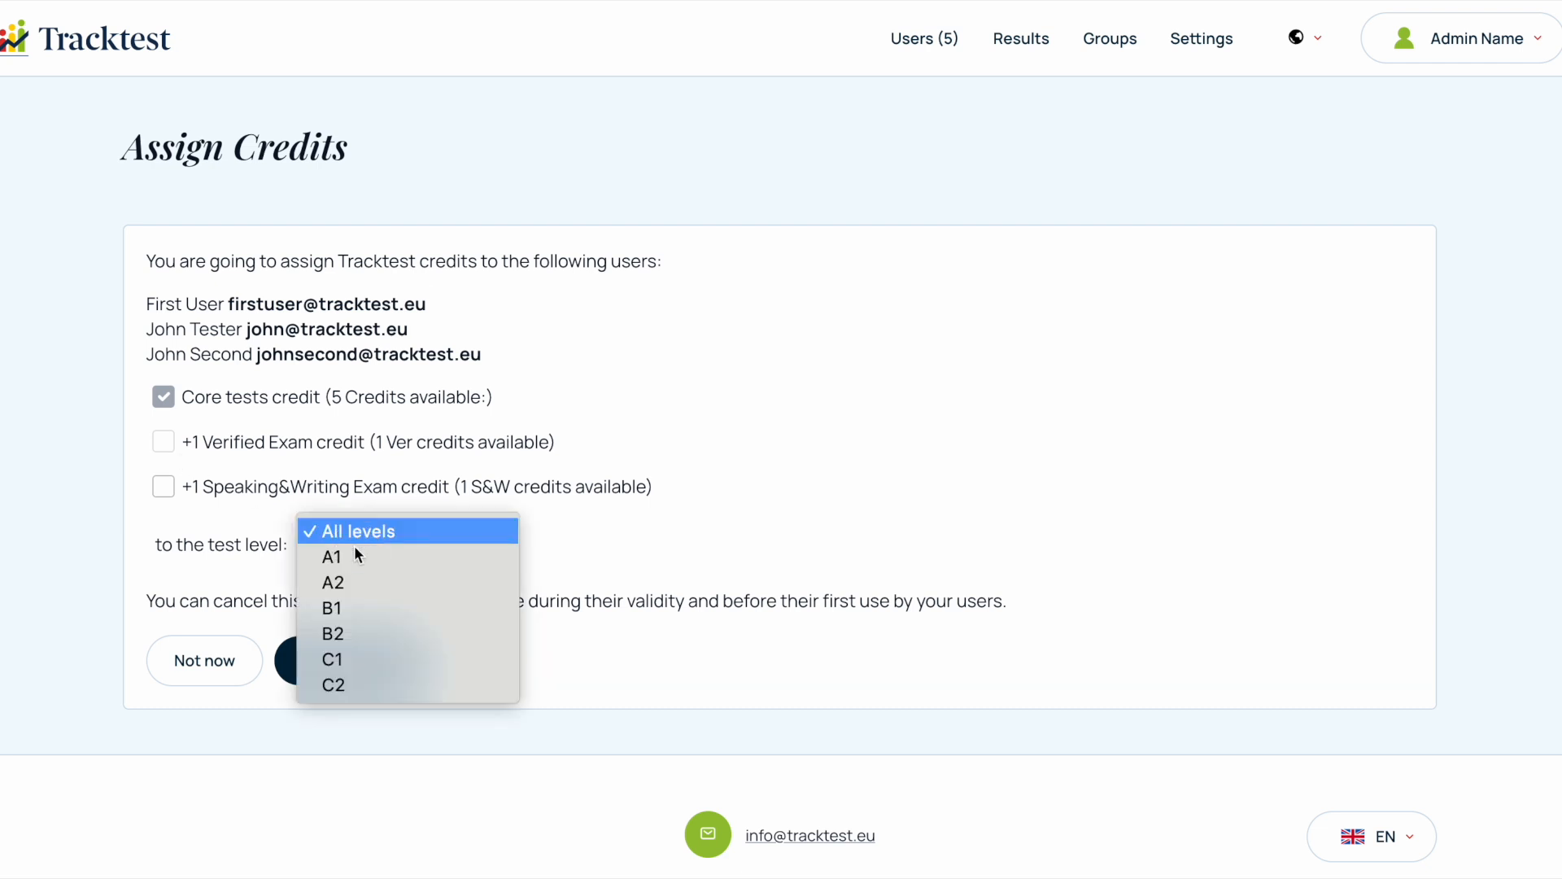
click(370, 592)
click(371, 659)
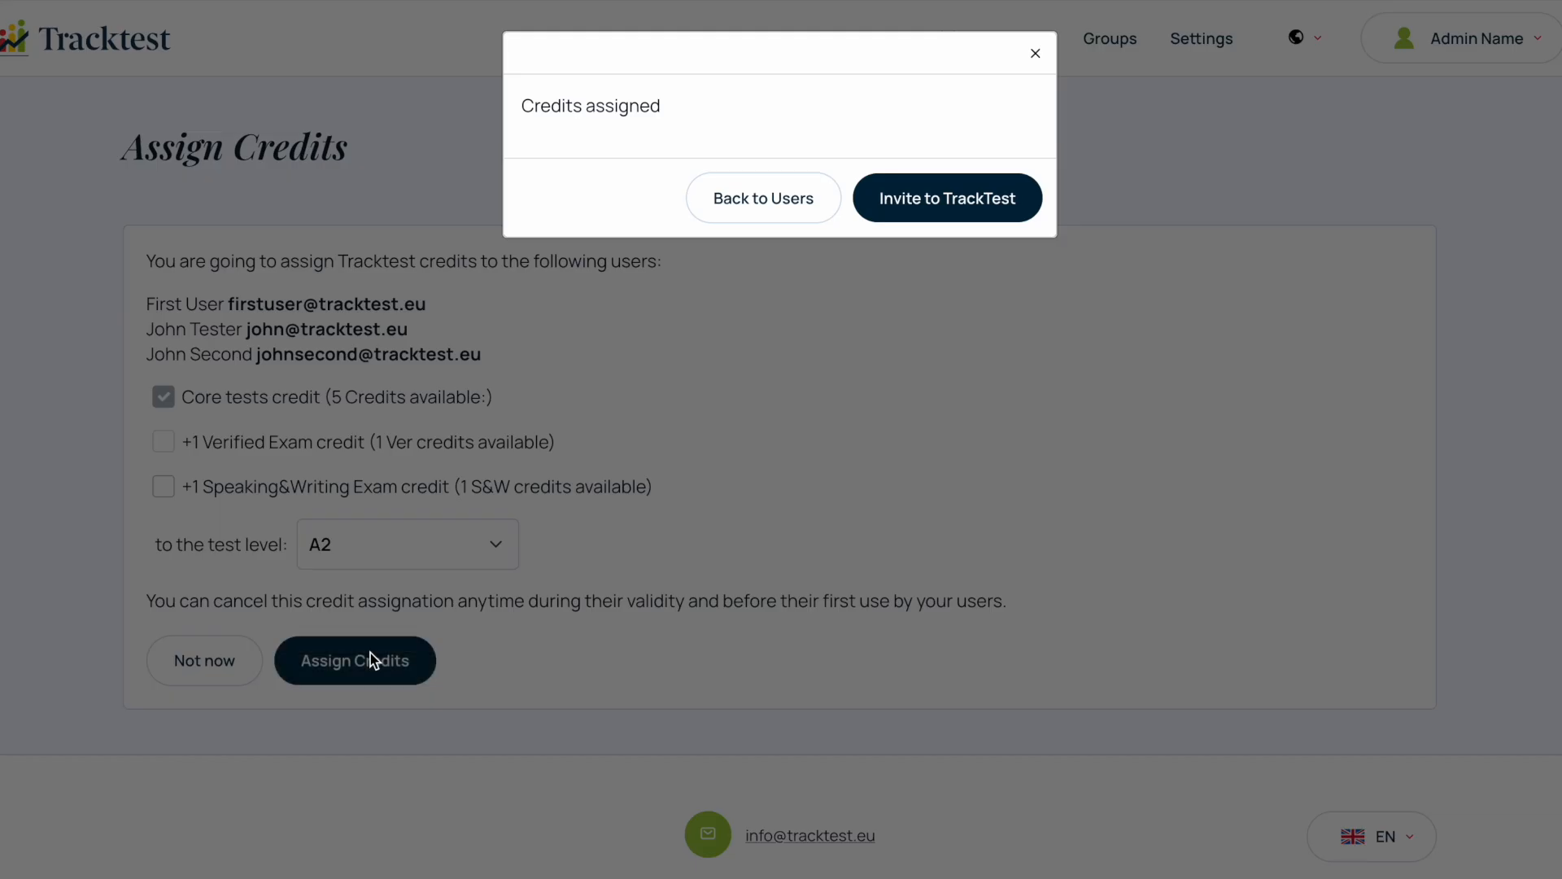
click(778, 201)
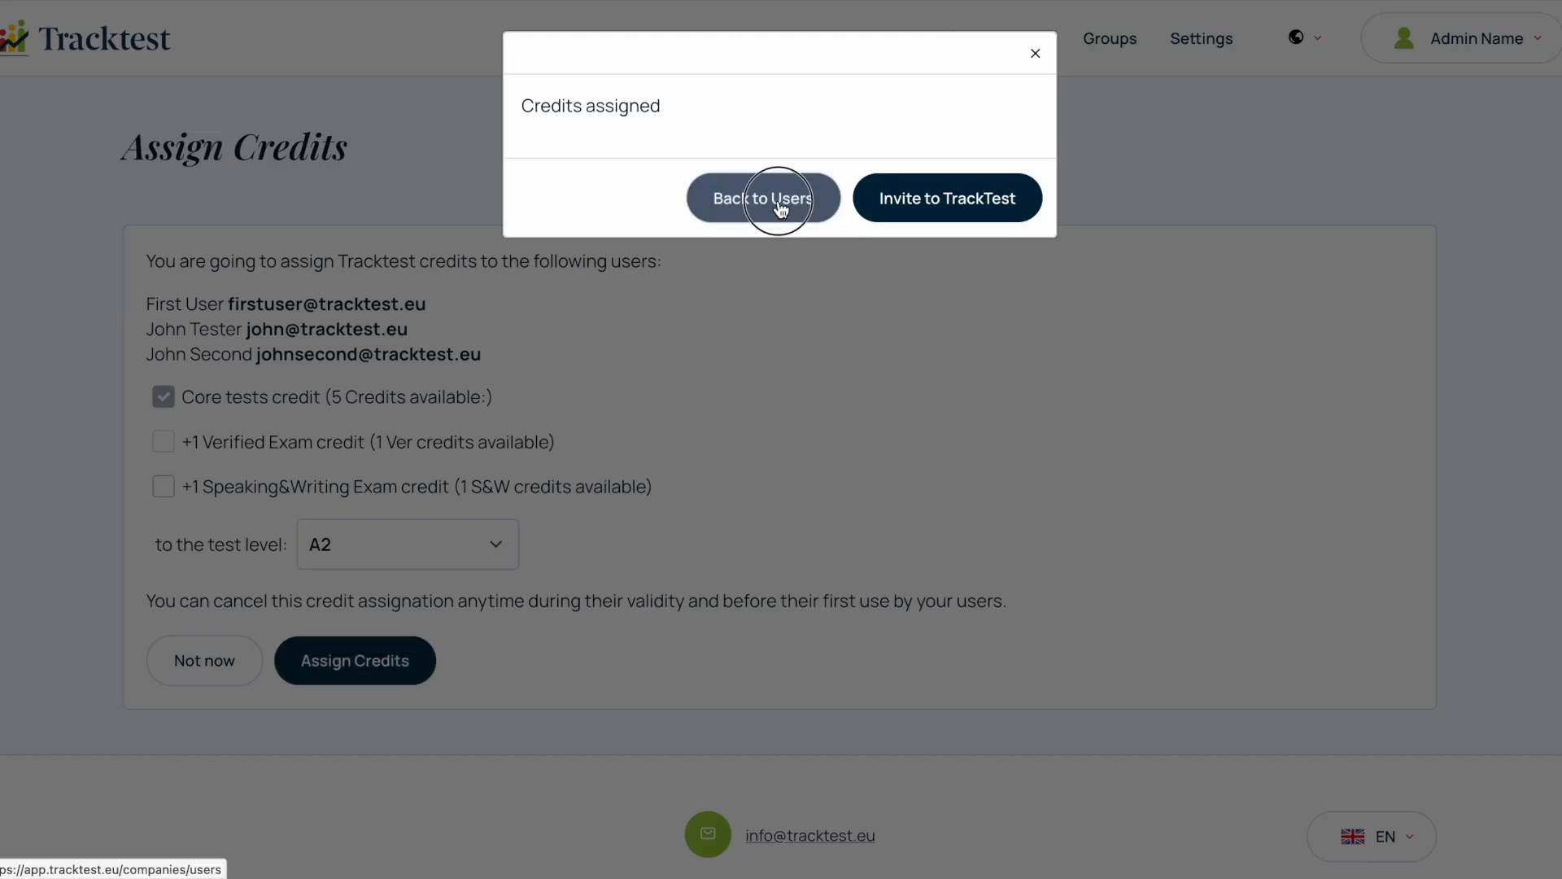
scroll(804, 593, down, 2)
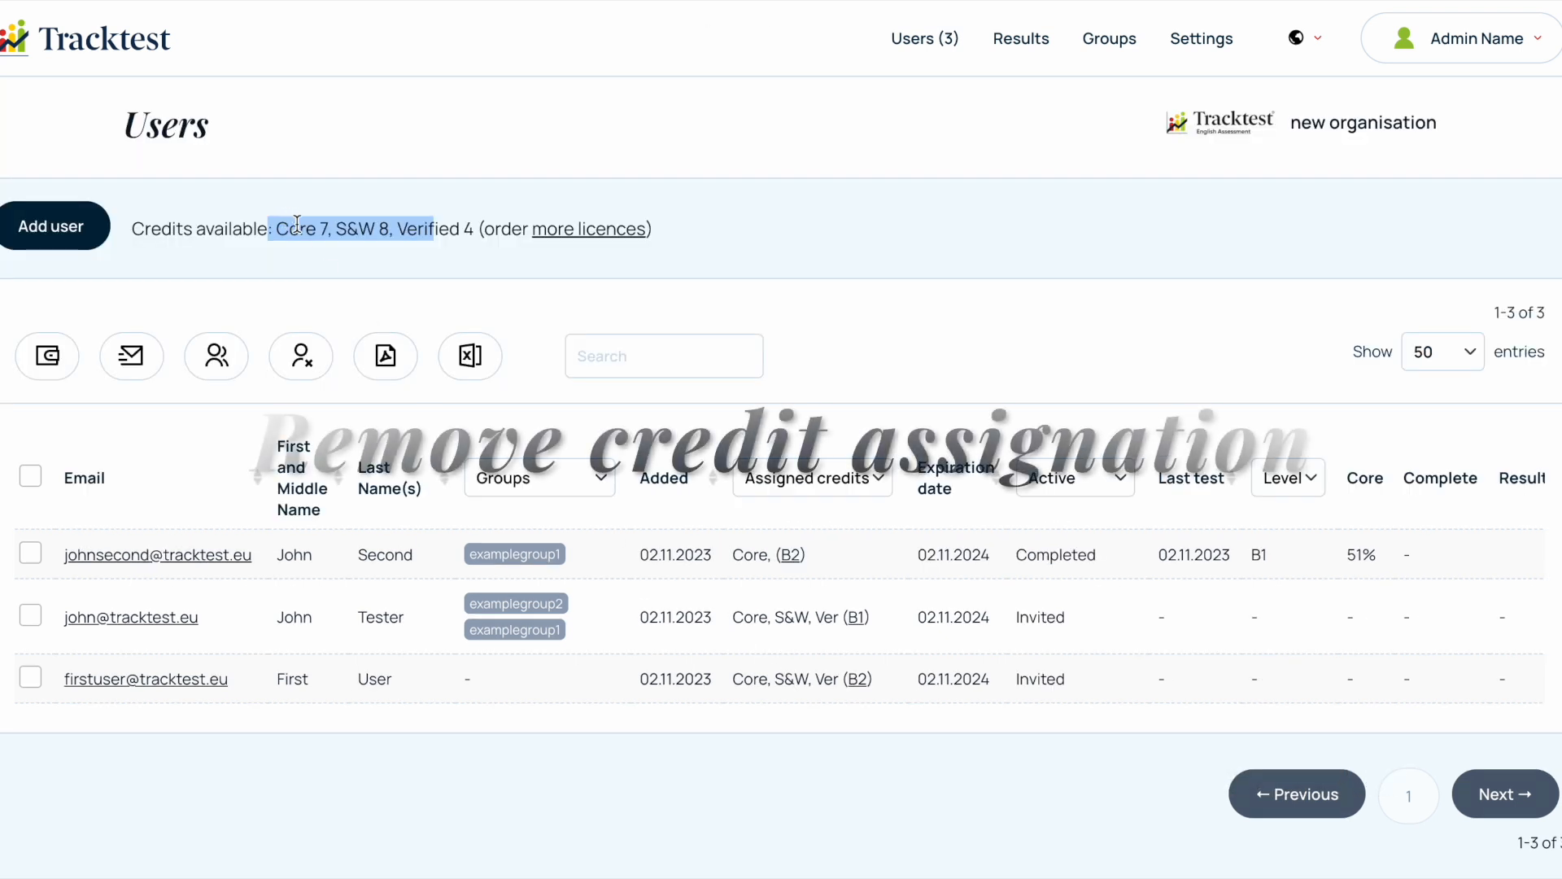
- Remove all active credits from the last listed user, and check the organisation's available credits in the users list
click(166, 685)
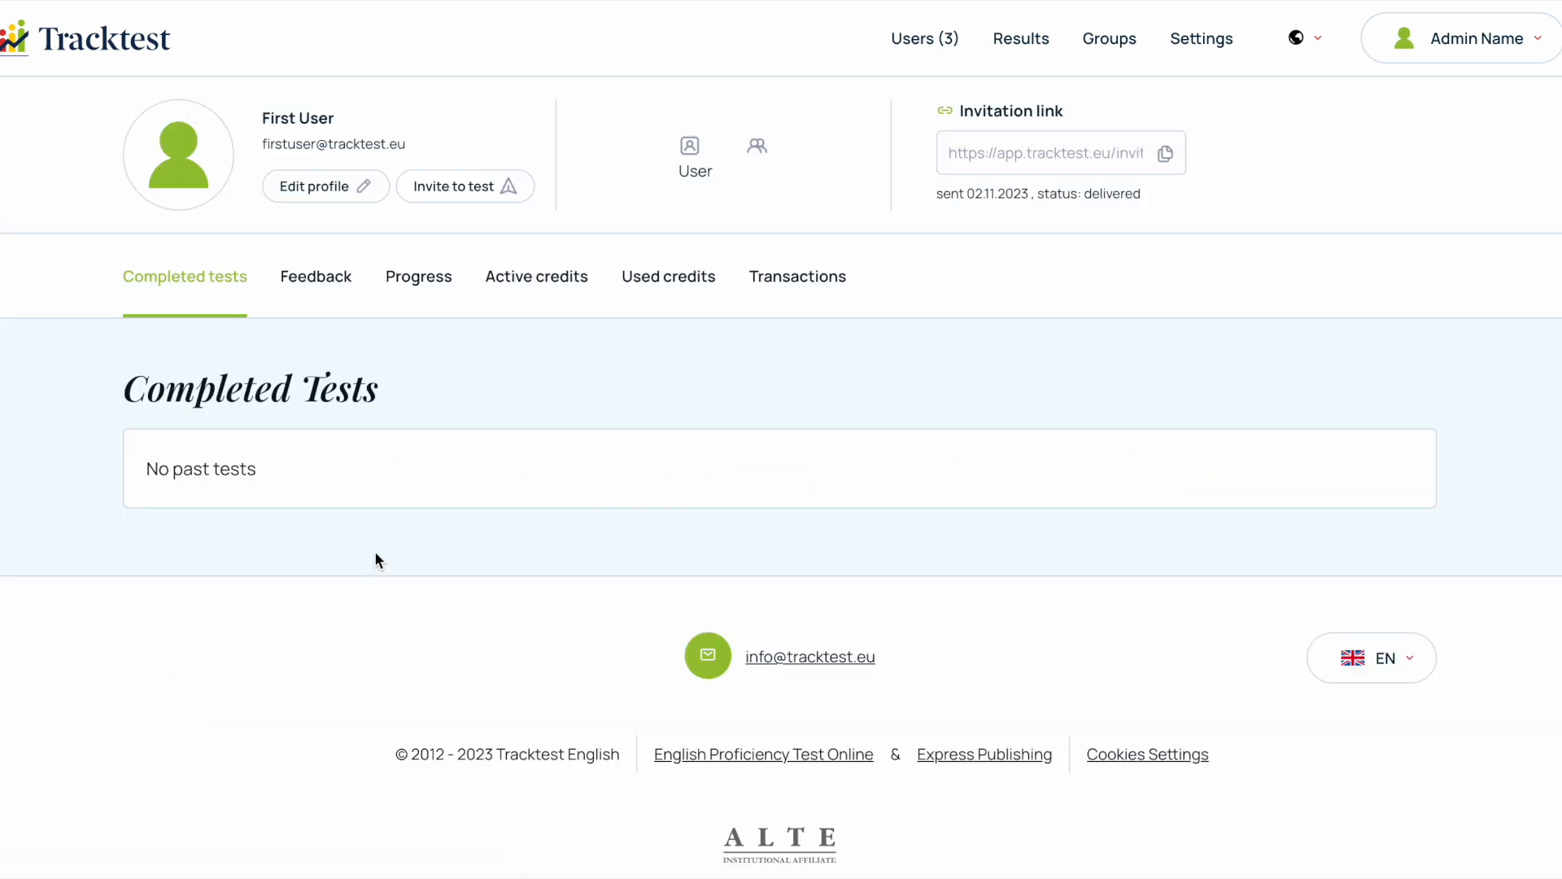
click(567, 295)
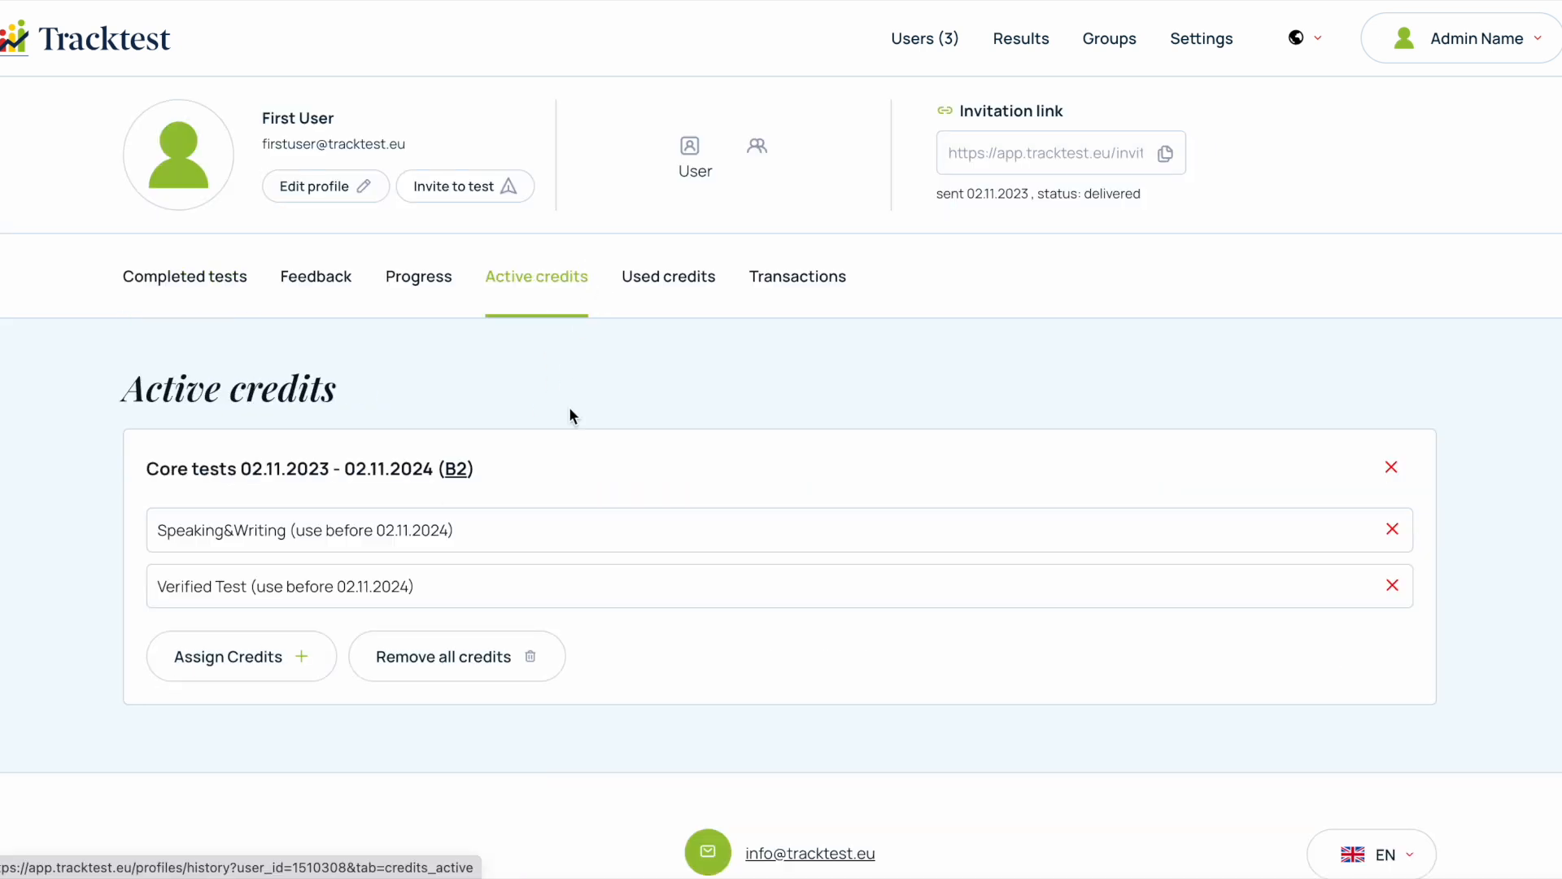
click(435, 656)
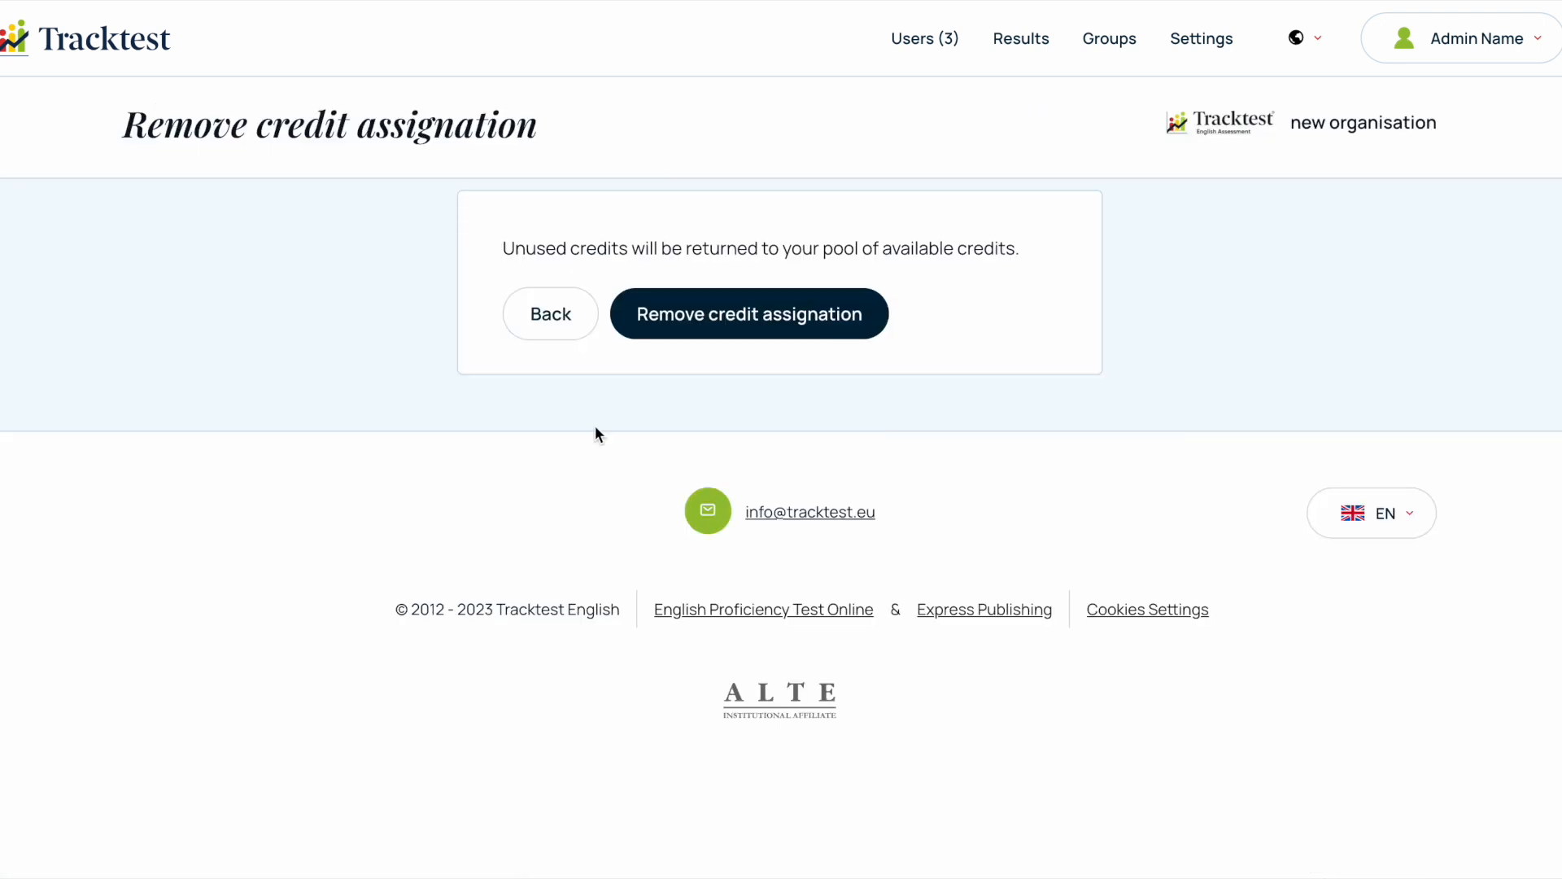
click(715, 323)
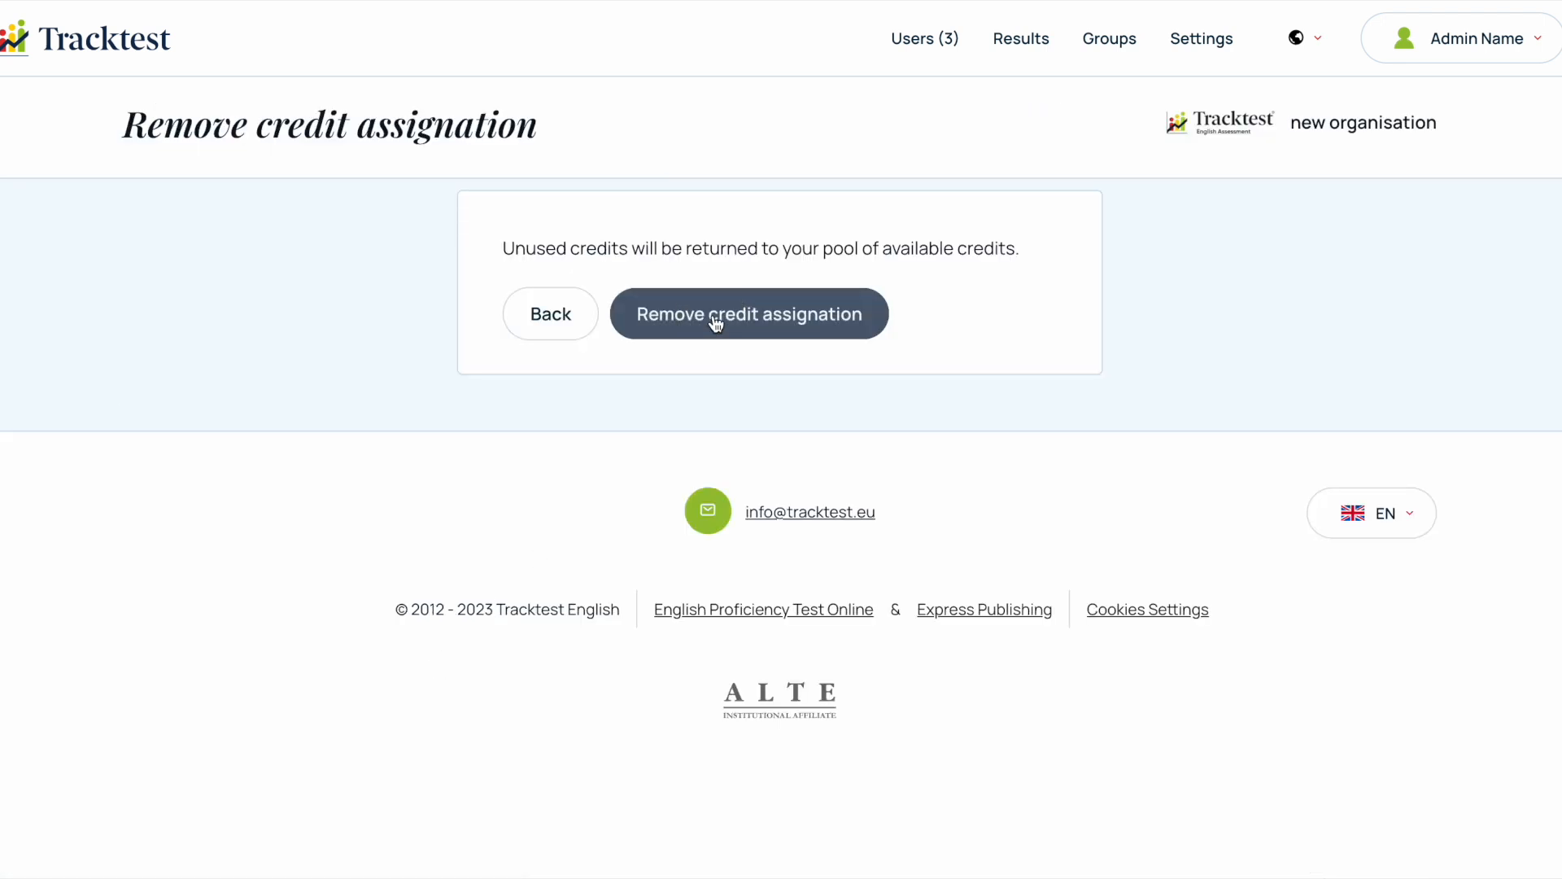
click(919, 47)
drag(308, 224, 331, 226)
drag(753, 680, 721, 679)
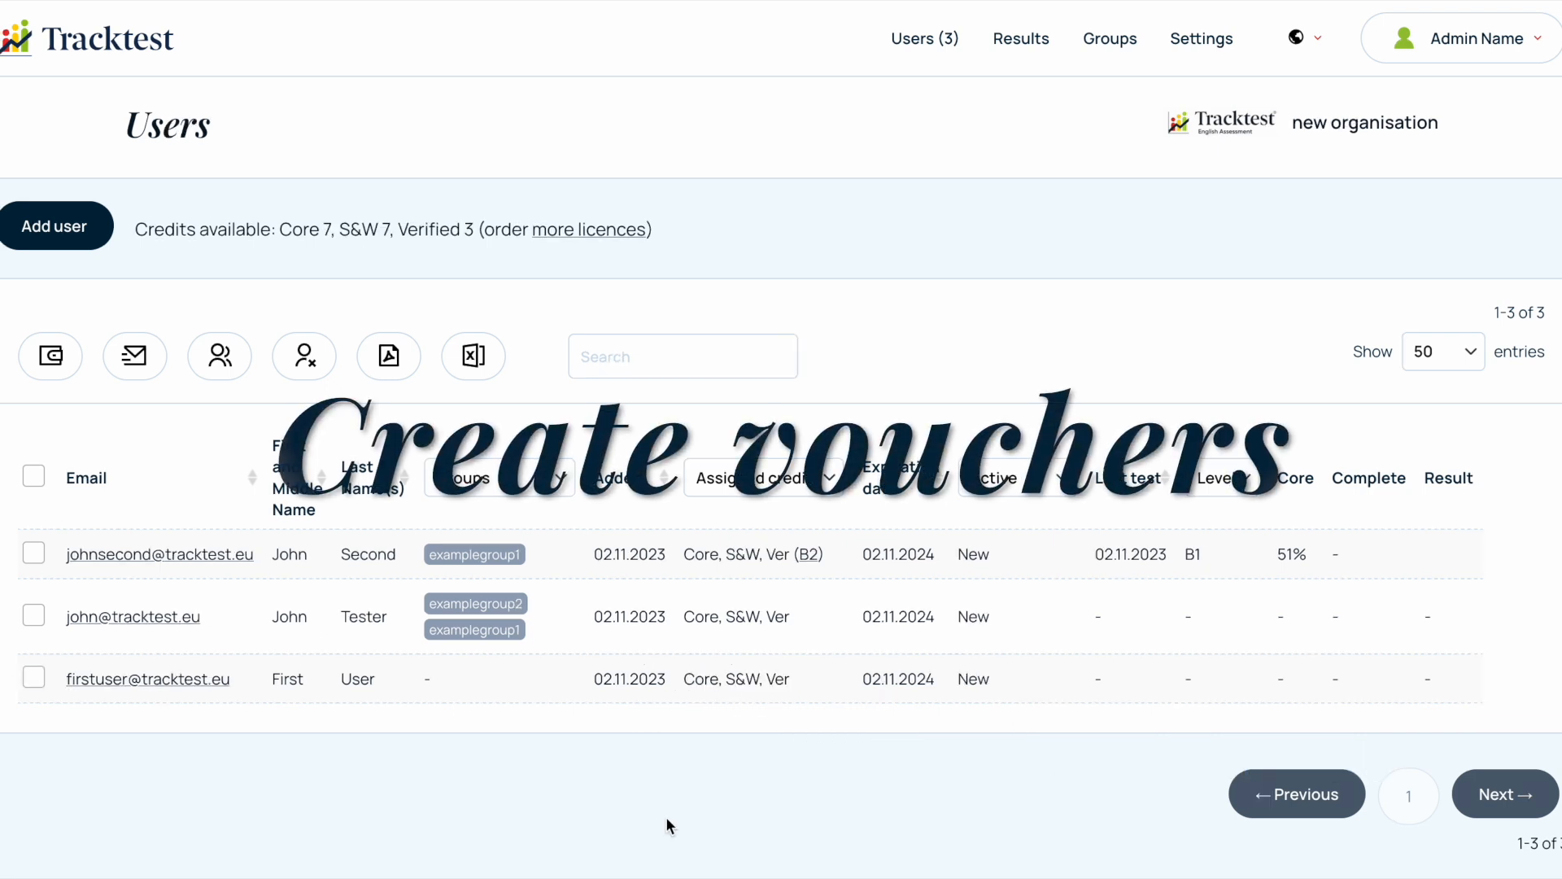
- Generate 3 activation vouchers without users, including Verified and Speaking&Writing exam credits at test level B2, and return to the users list
click(65, 232)
click(58, 233)
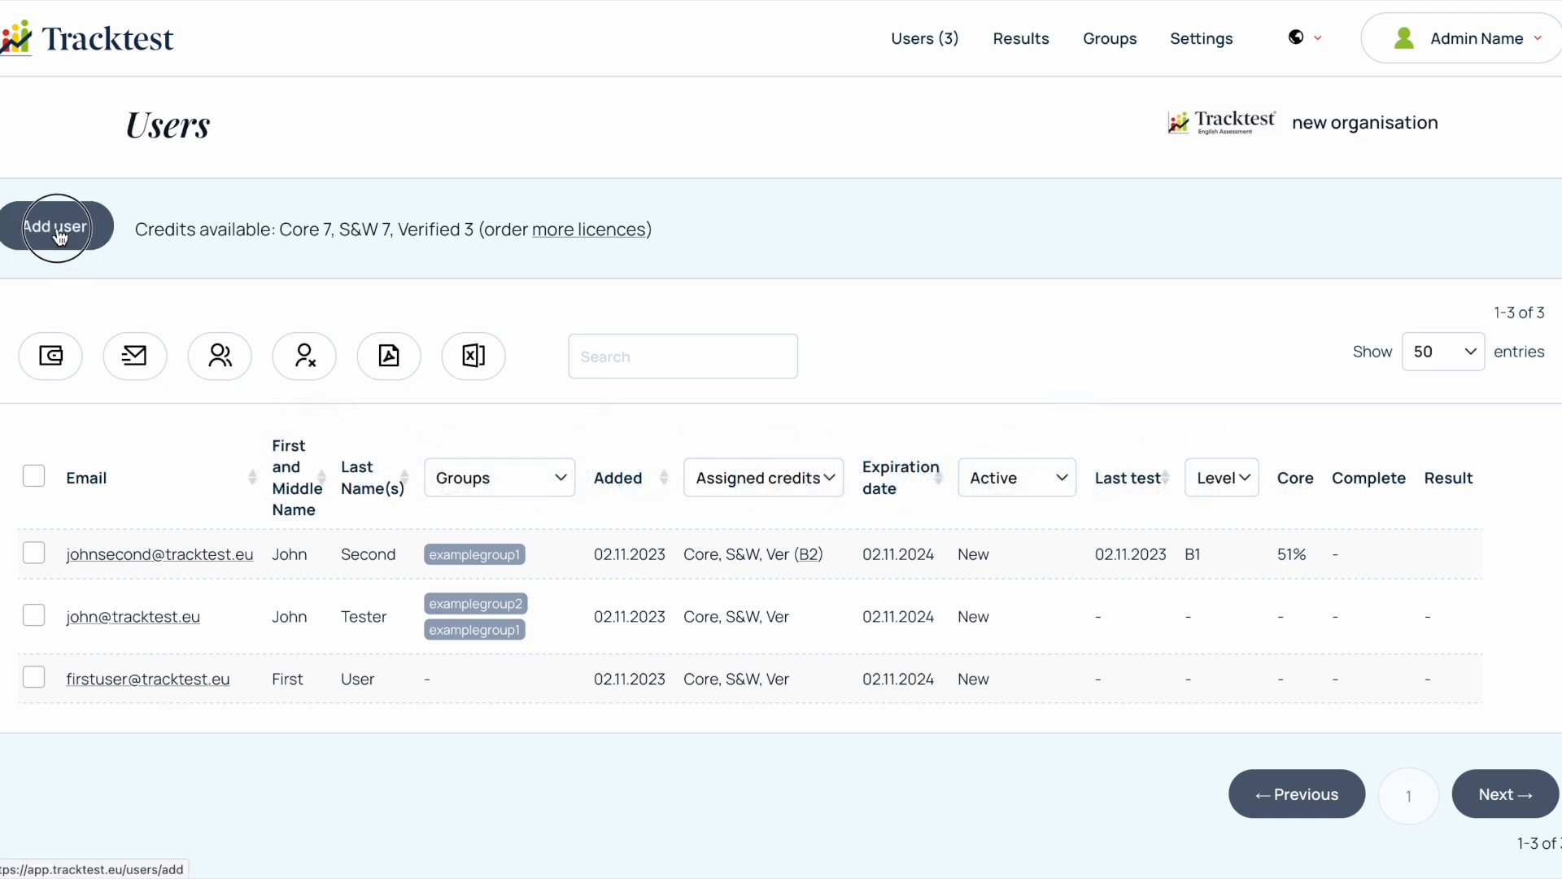
scroll(633, 515, down, 3)
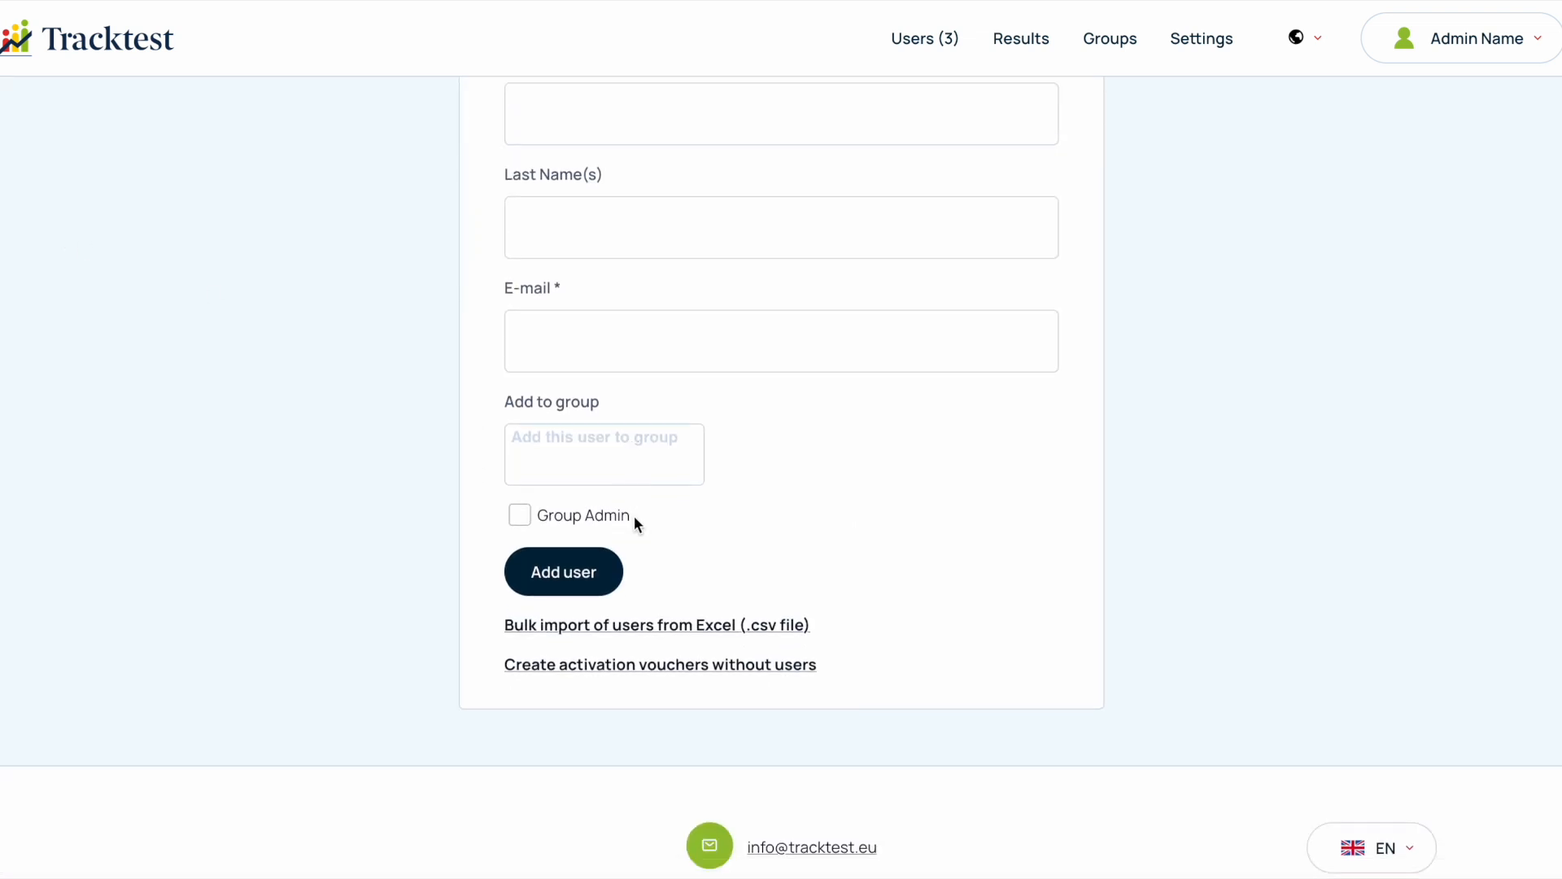
click(662, 632)
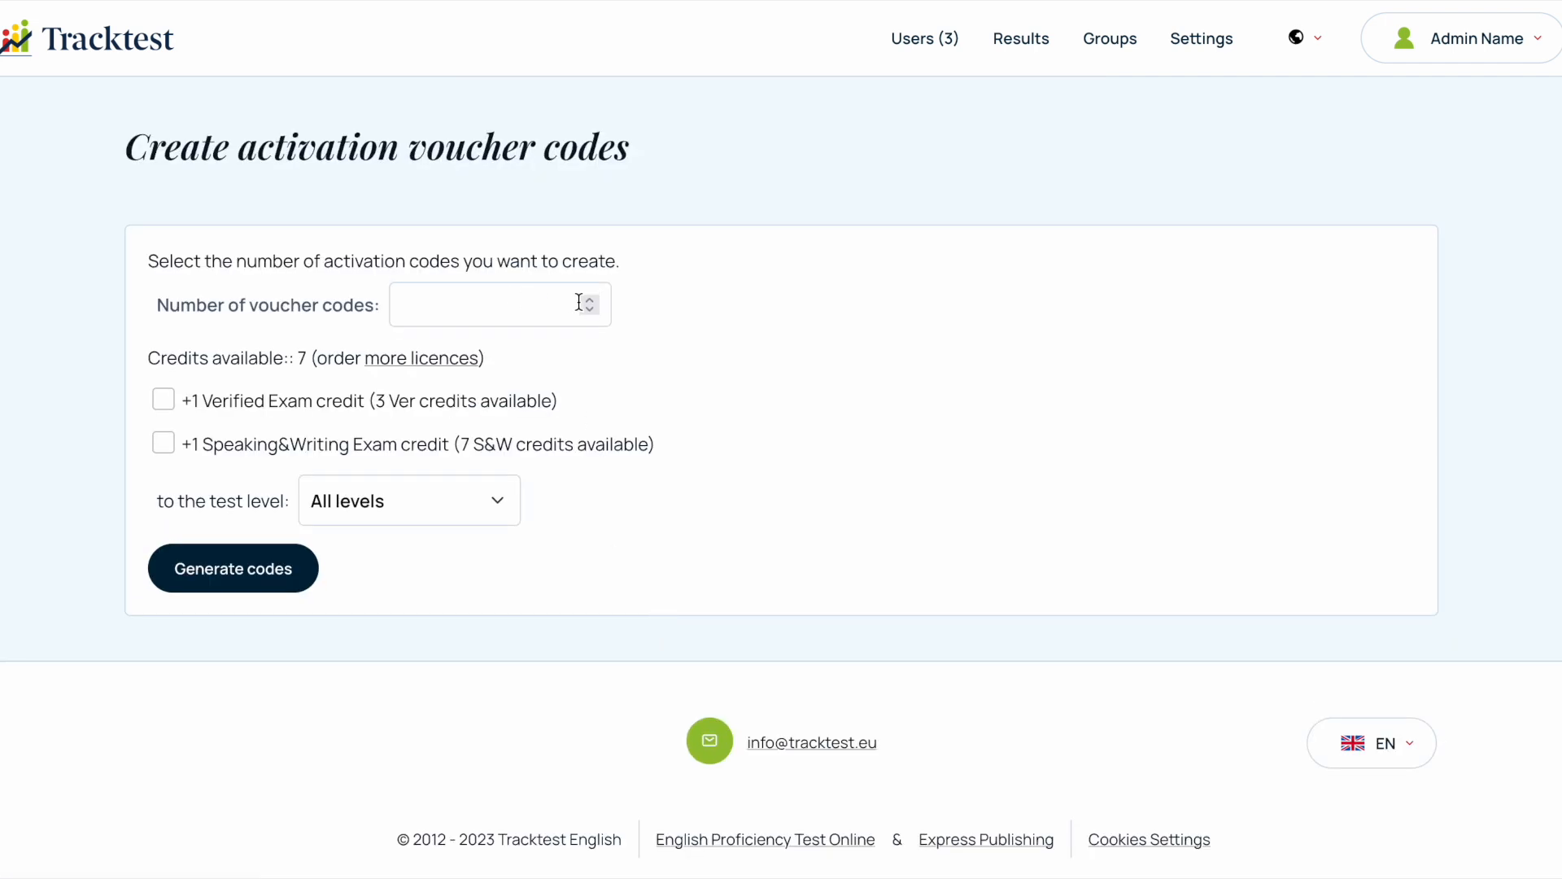
drag(446, 302, 398, 304)
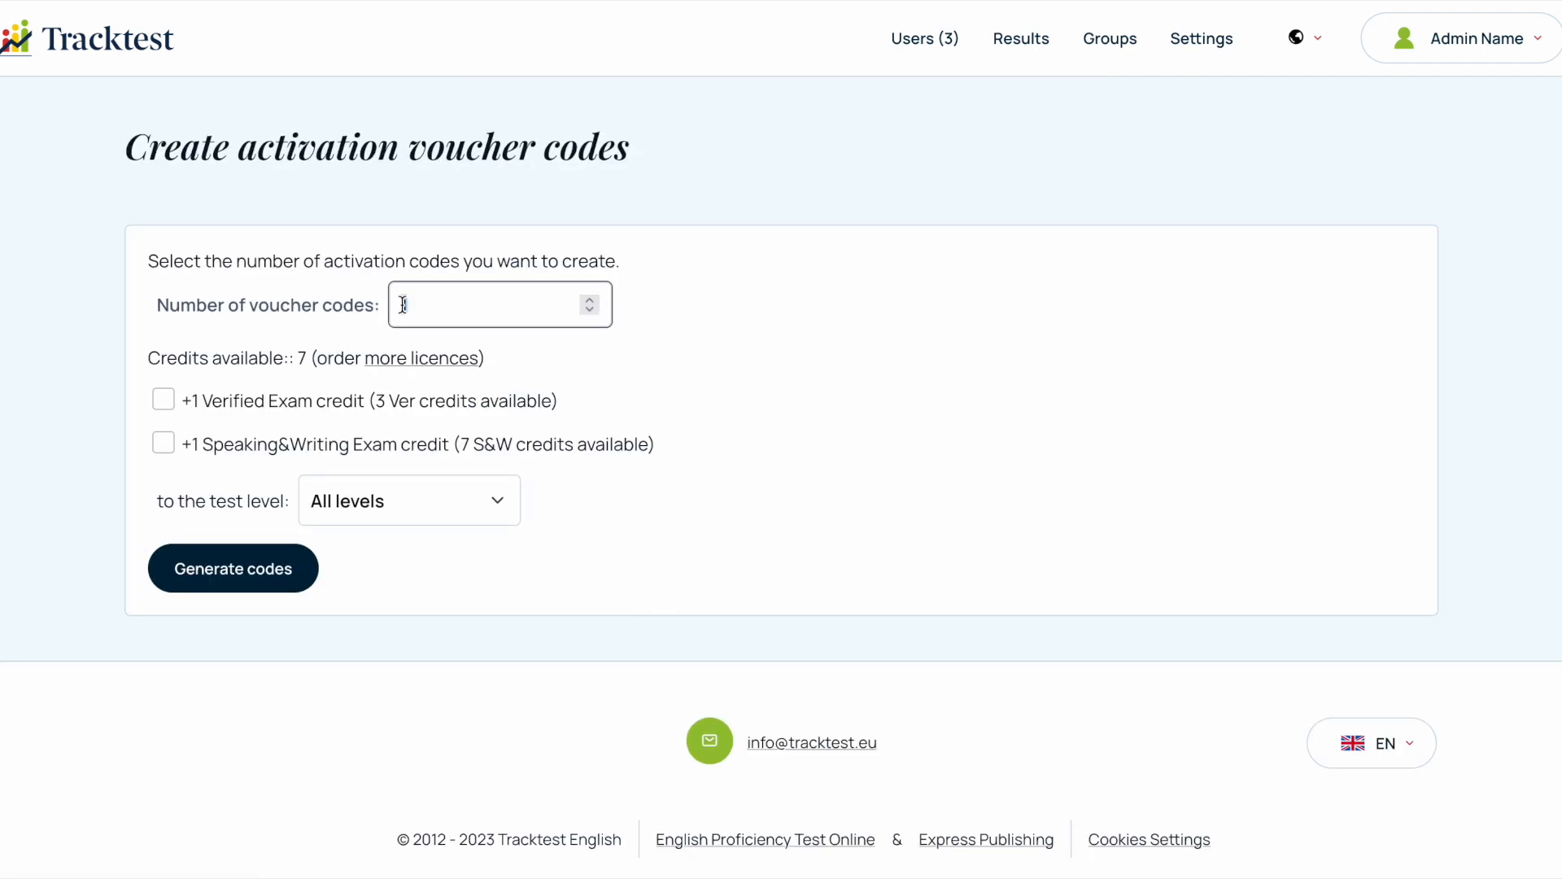
click(163, 400)
click(165, 444)
click(413, 508)
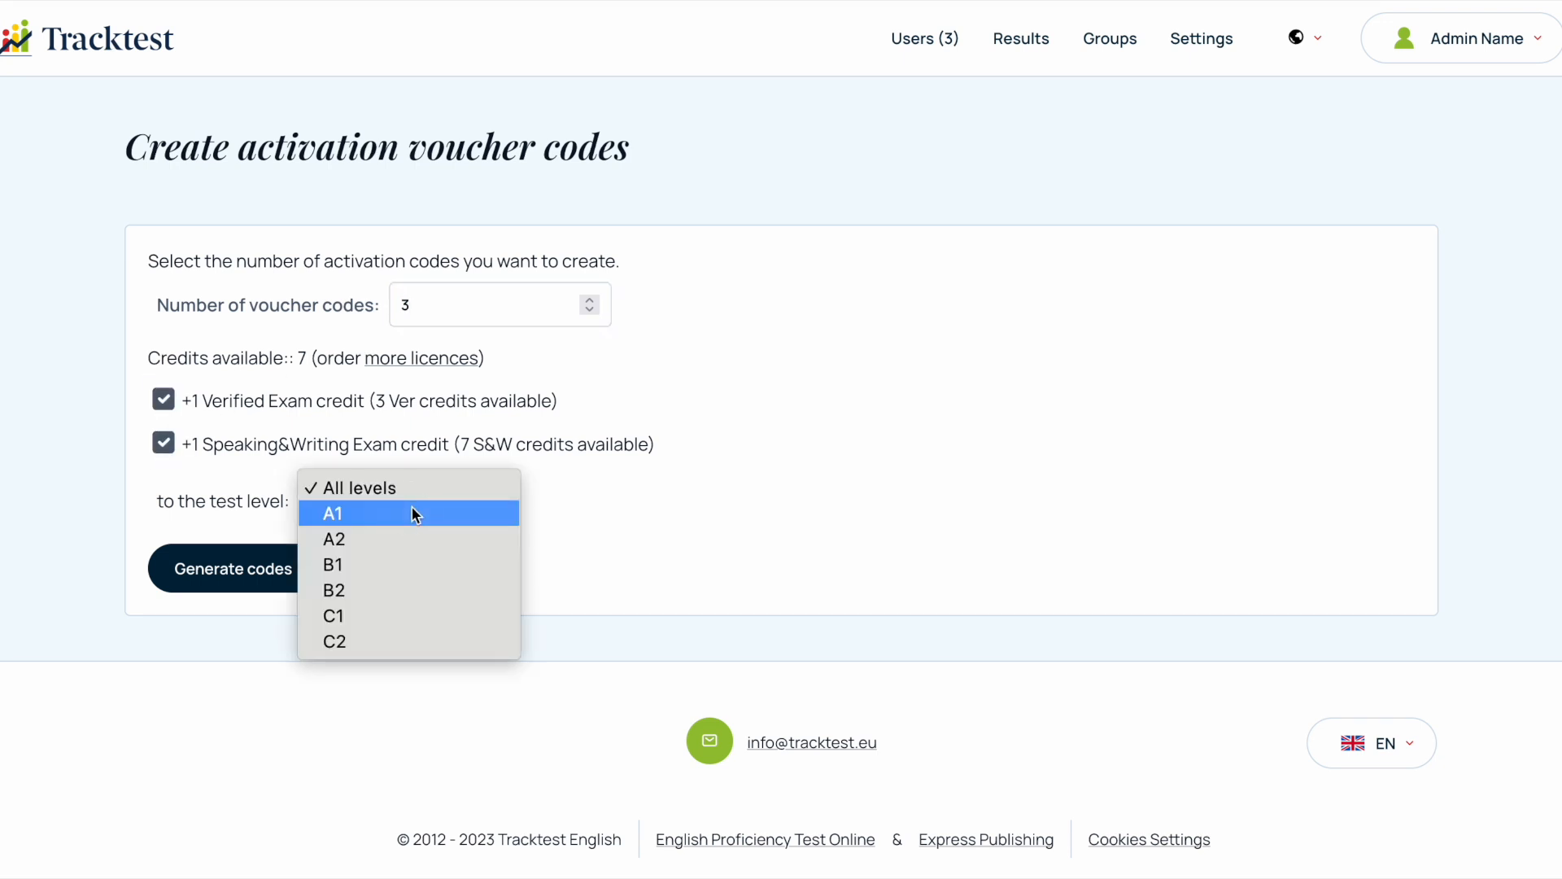
click(413, 593)
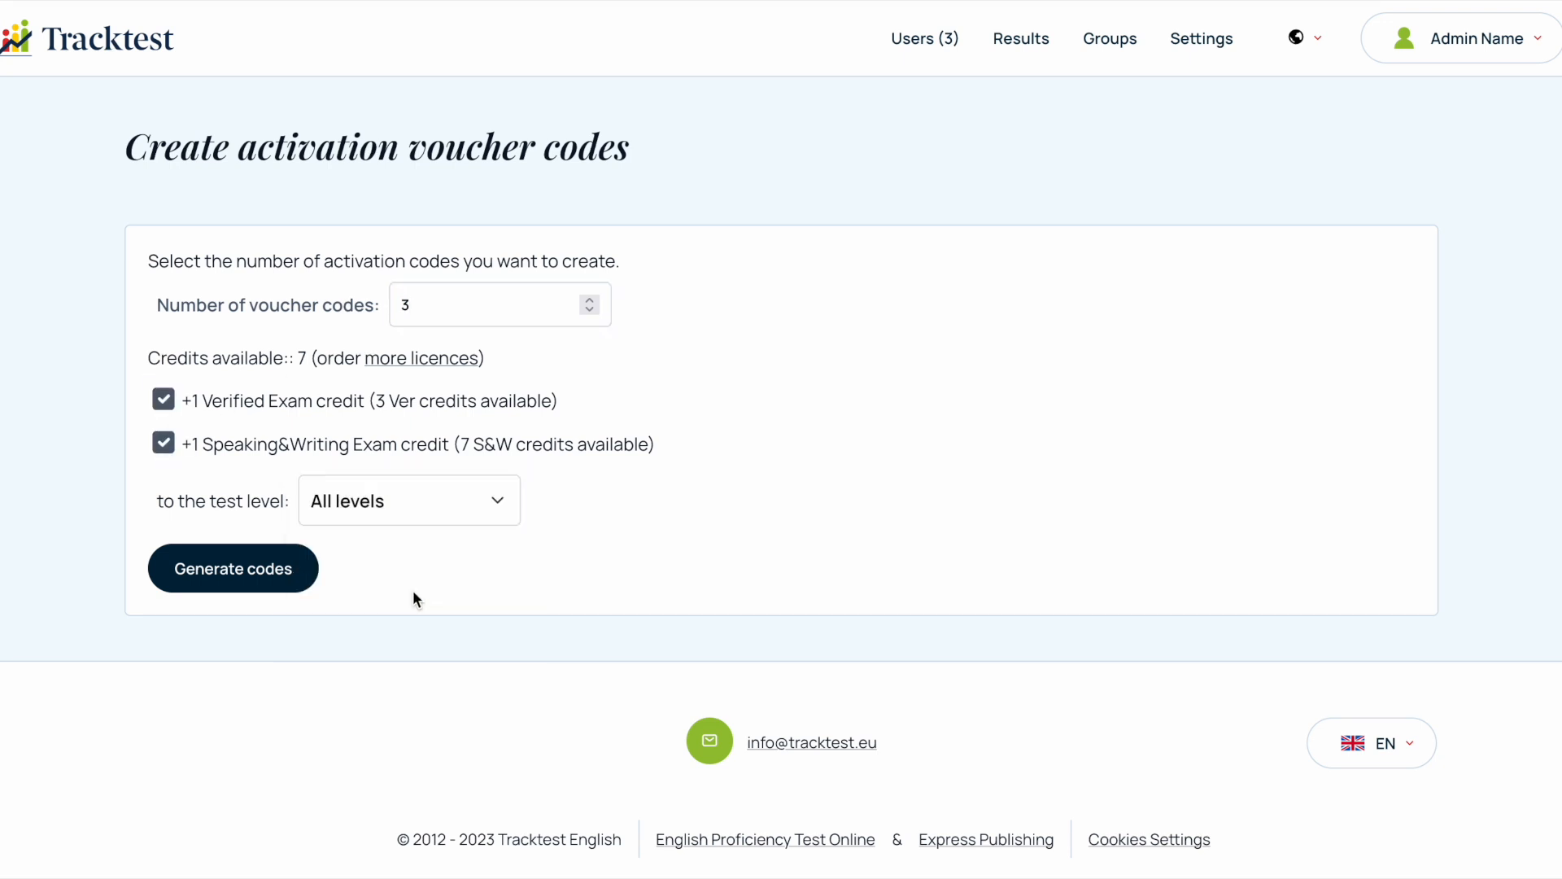
click(239, 574)
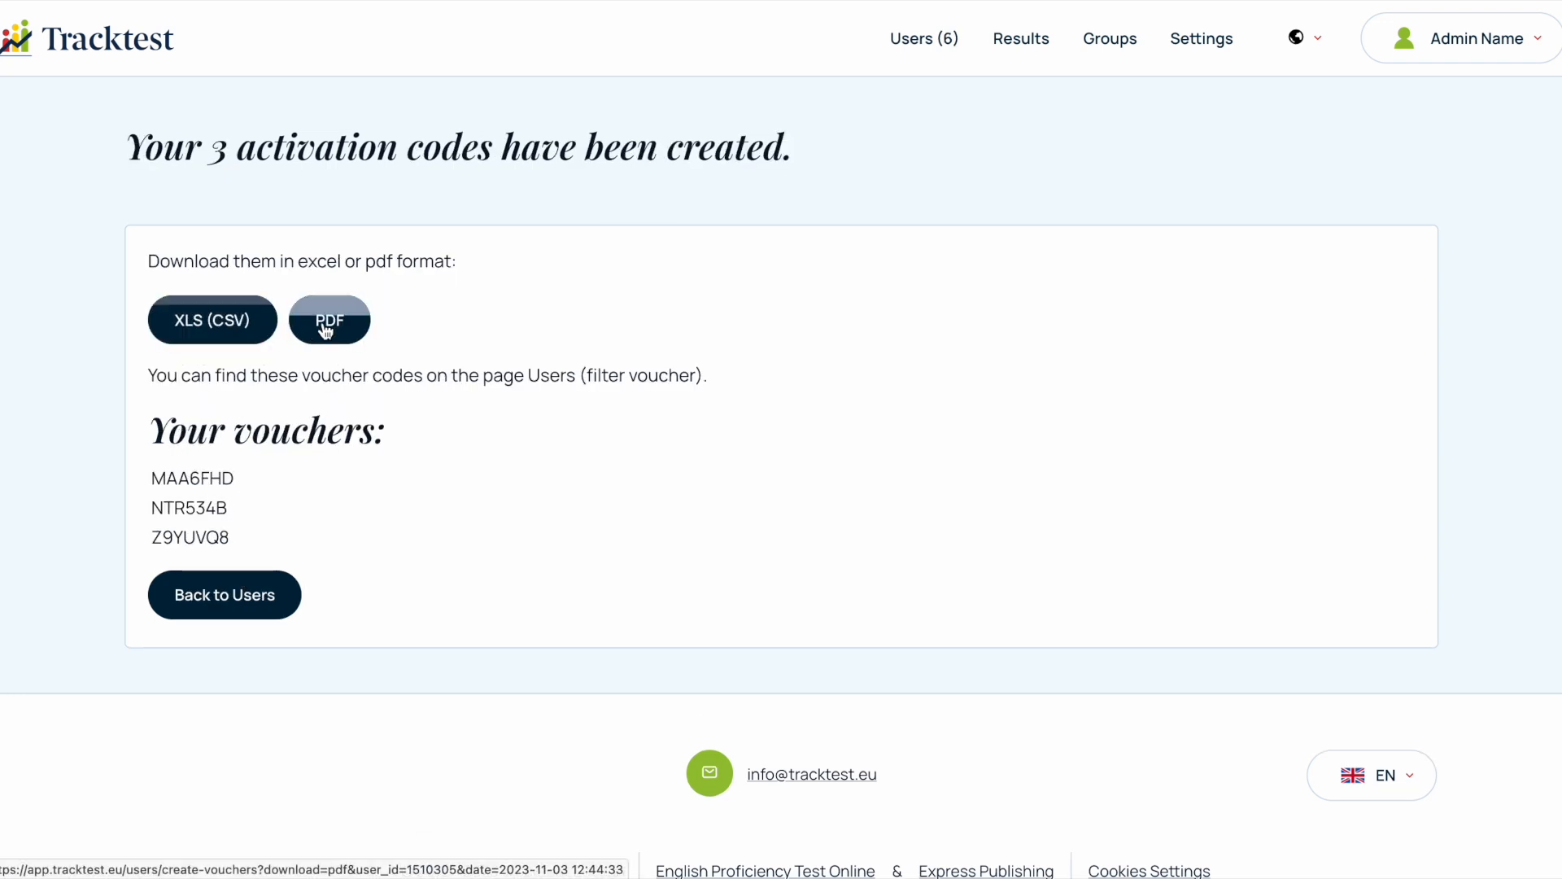
click(242, 609)
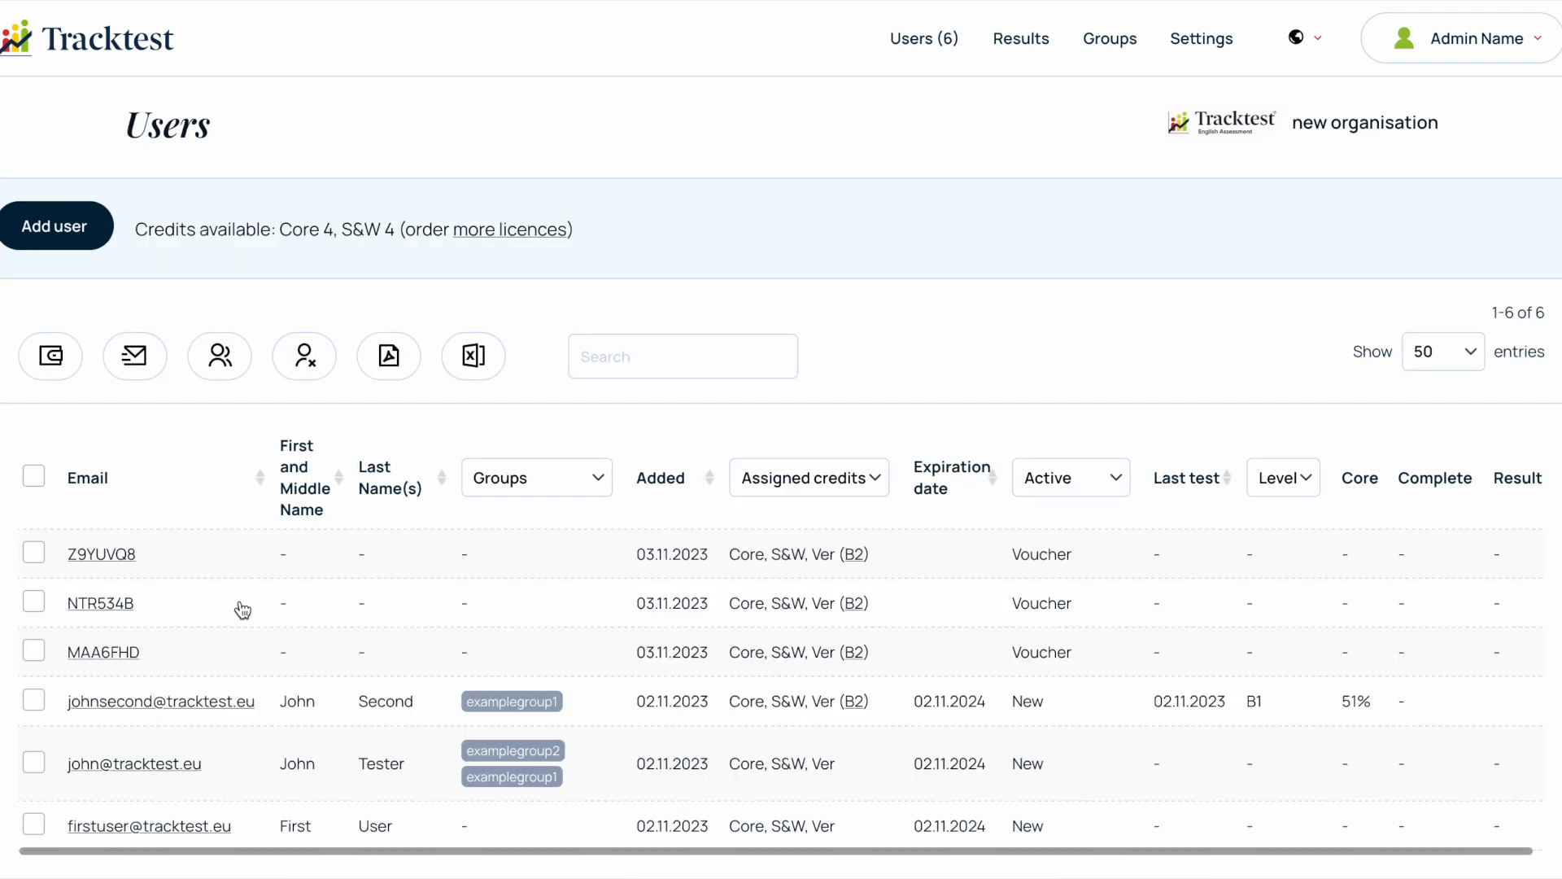
- Filter the users list by the Voucher status
scroll(968, 651, down, 1)
click(1082, 399)
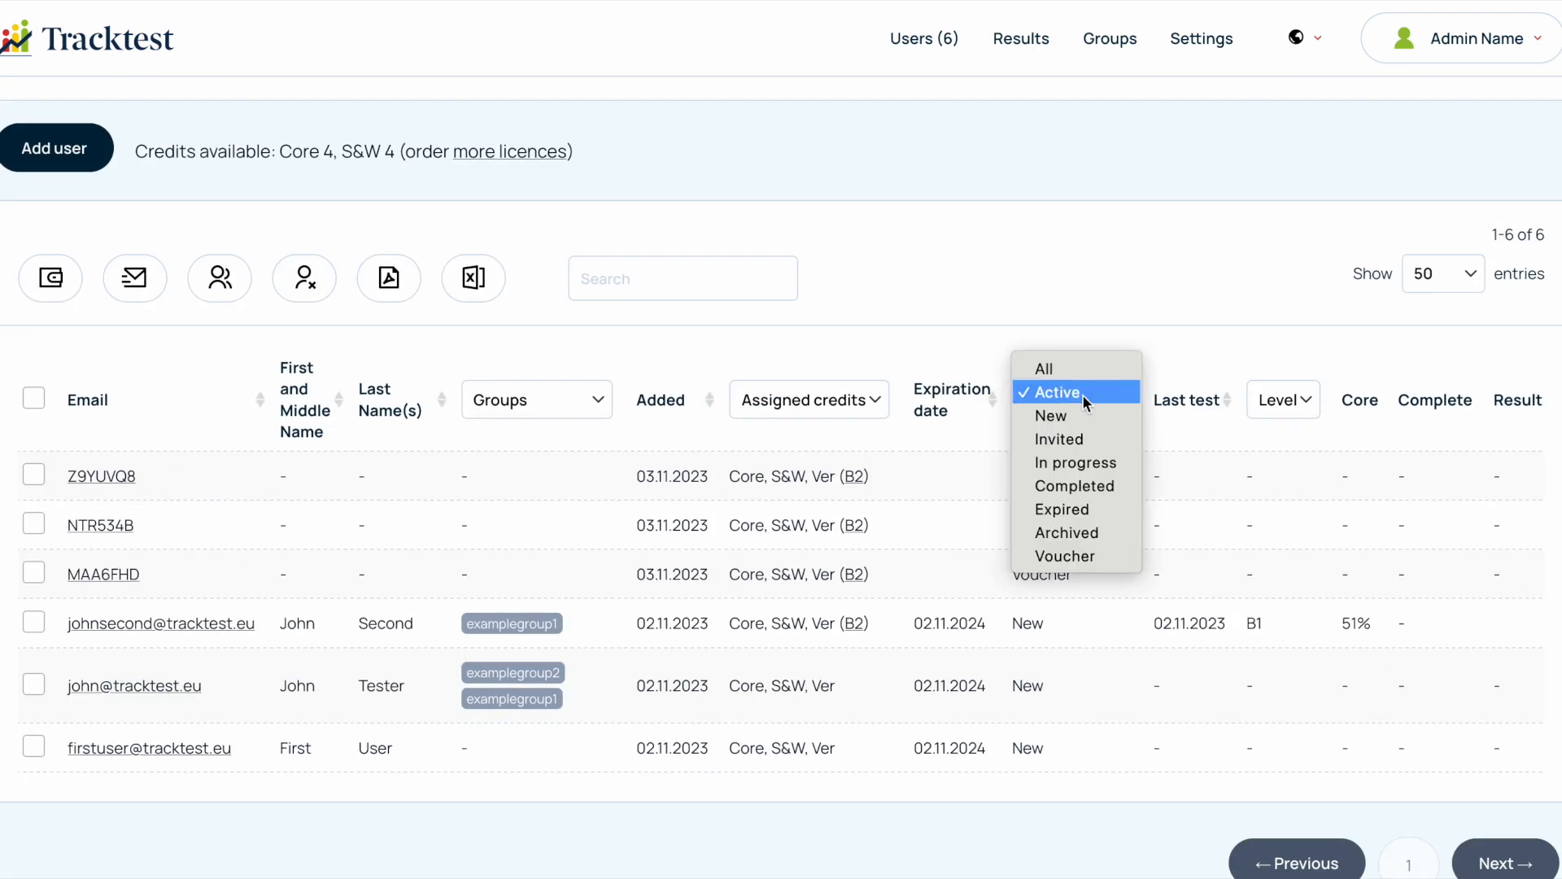
click(1083, 550)
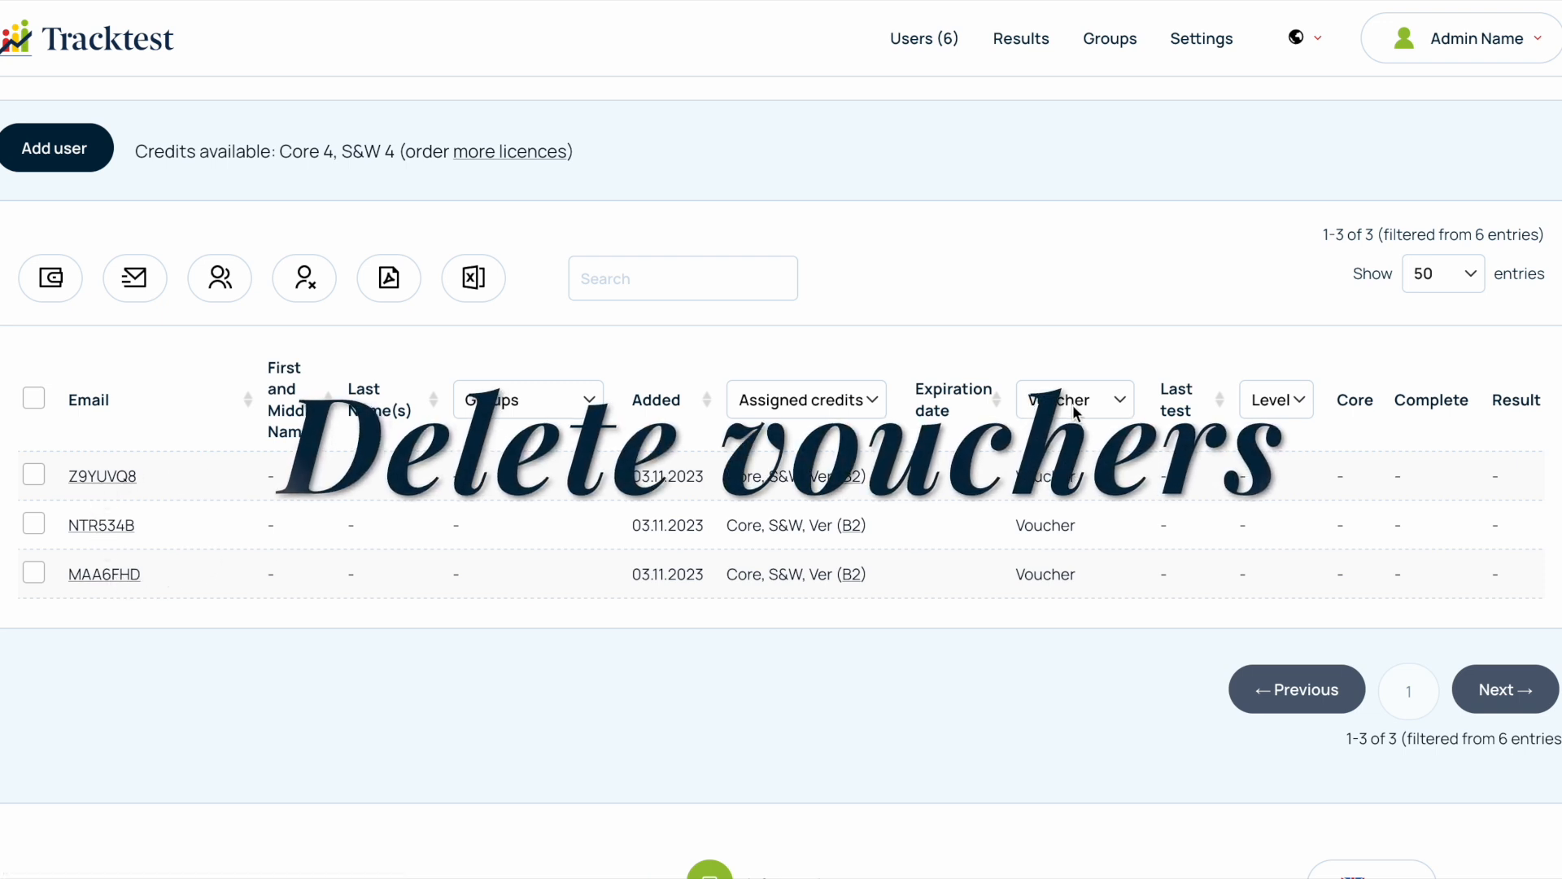
- Delete the first listed voucher, and check the organisation's available credits before and after the deletion
click(35, 476)
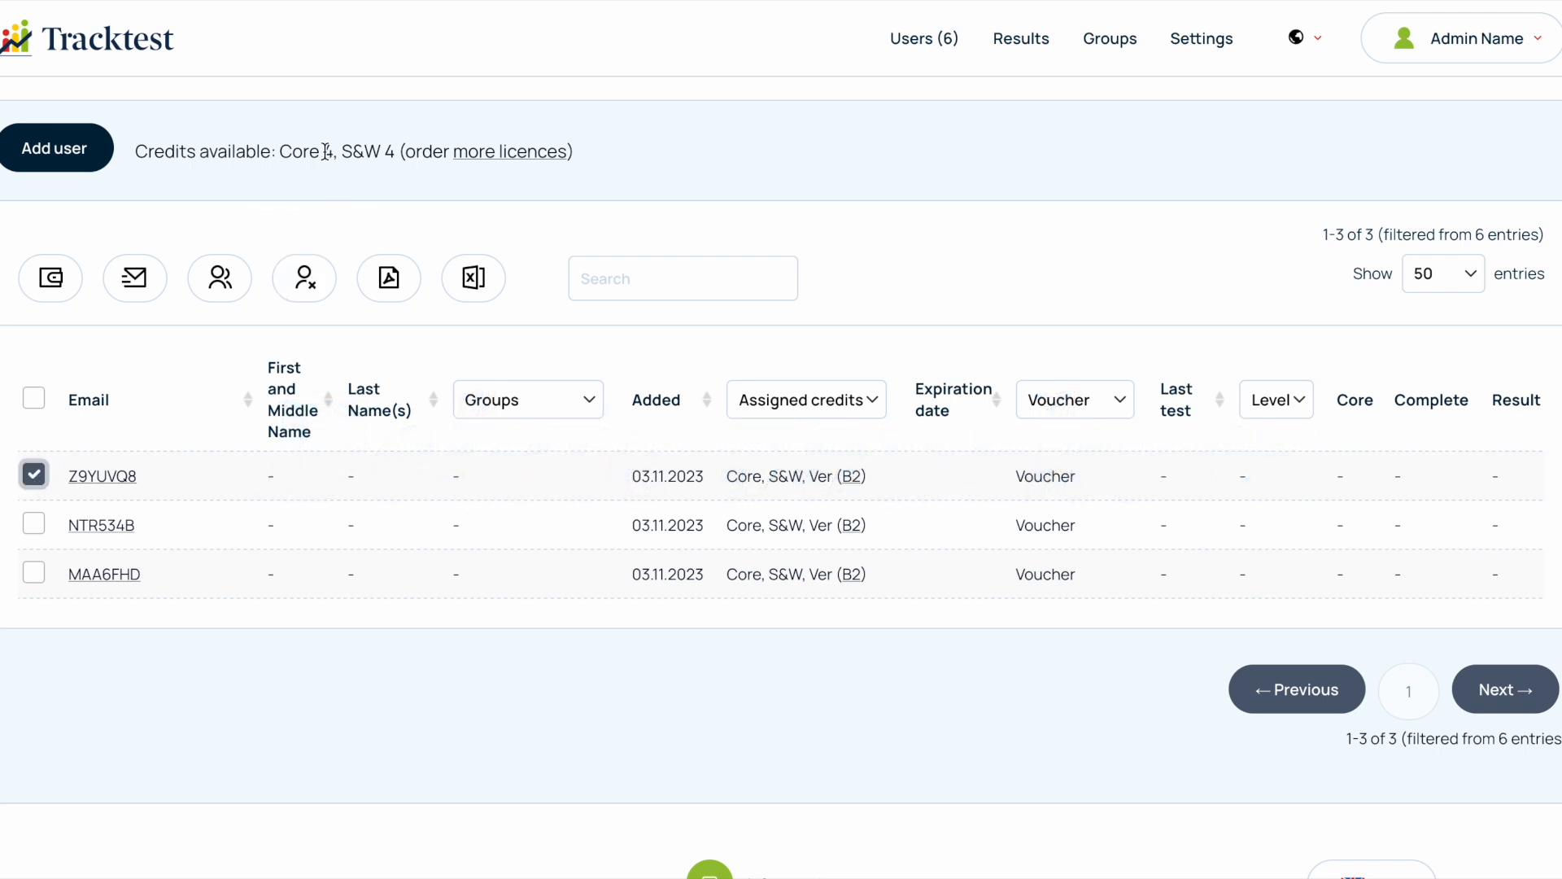
drag(323, 151, 393, 151)
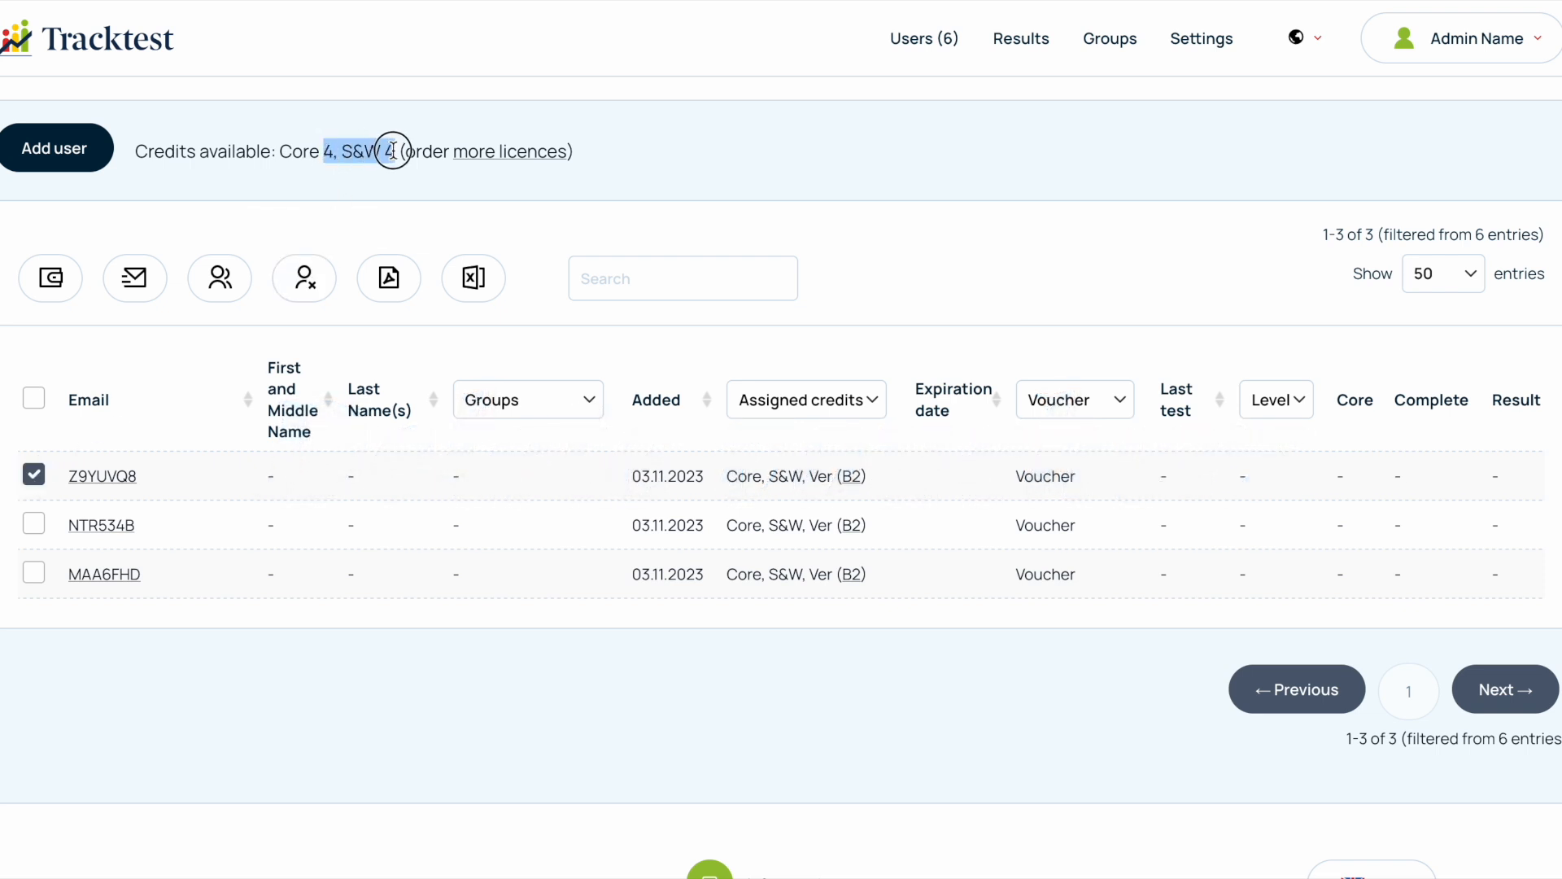
click(306, 278)
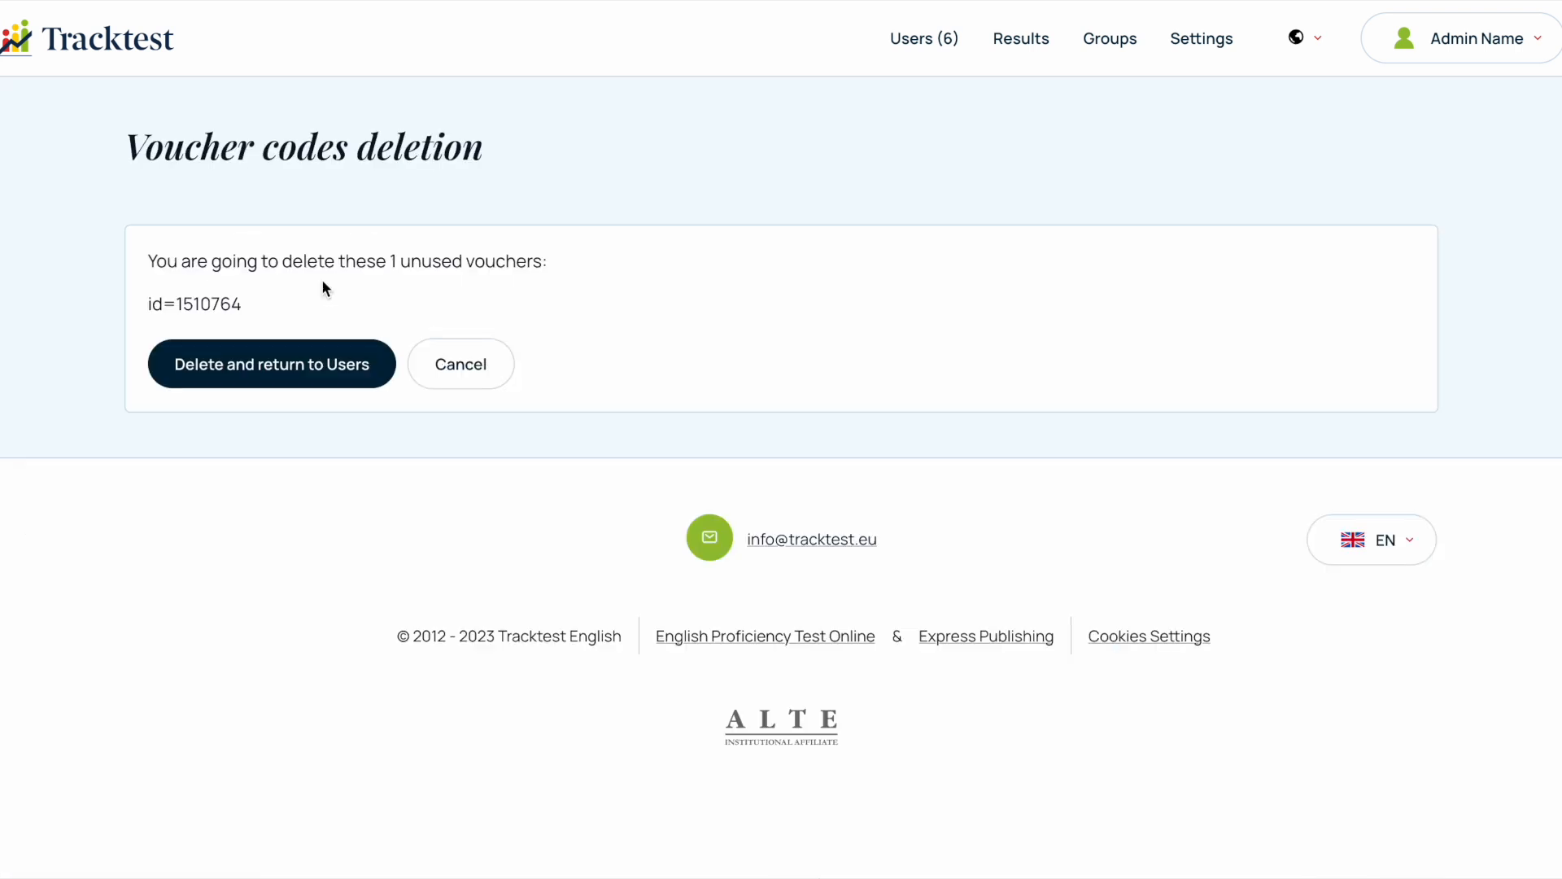
click(281, 362)
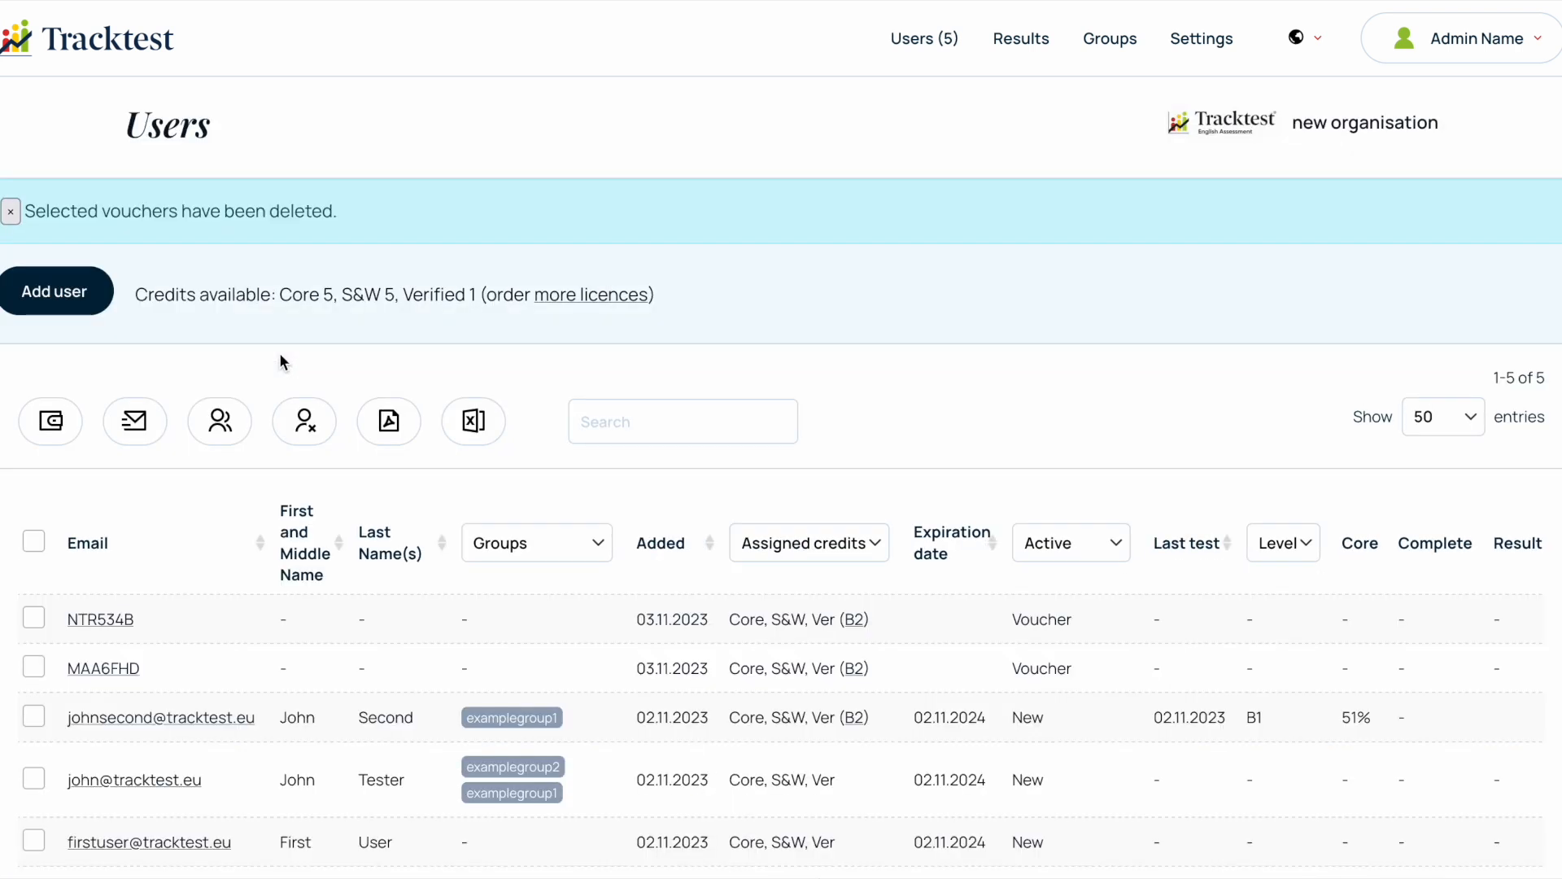
scroll(280, 353, down, 2)
drag(275, 179, 487, 178)
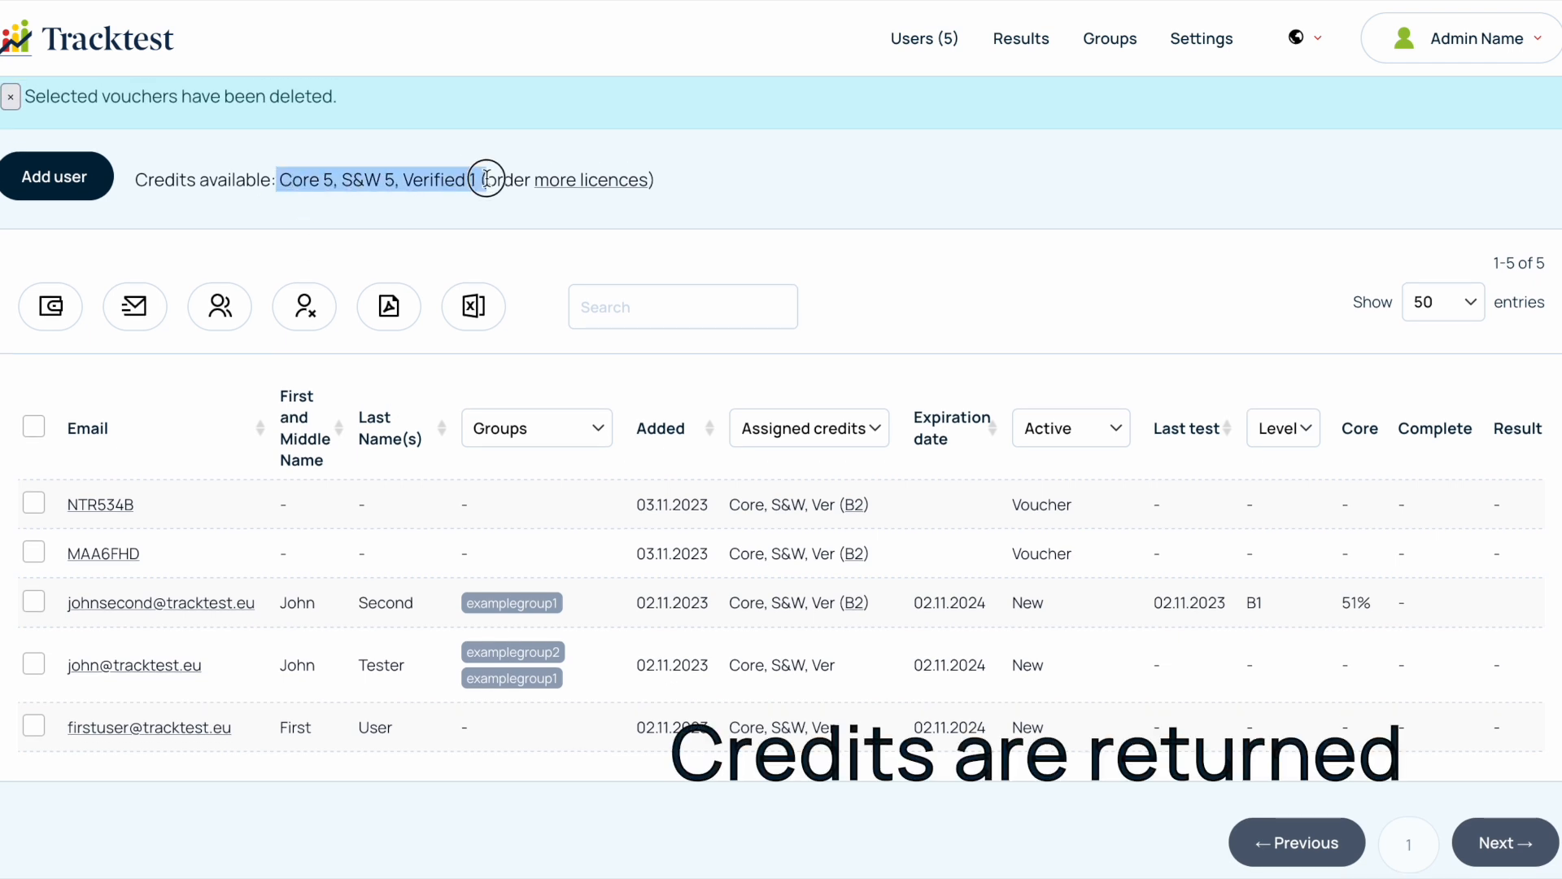
click(817, 238)
- Copy the Custom Voucher URL from the company test settings and the code of the first voucher in the users list
scroll(814, 237, down, 2)
scroll(814, 239, up, 2)
scroll(814, 239, down, 1)
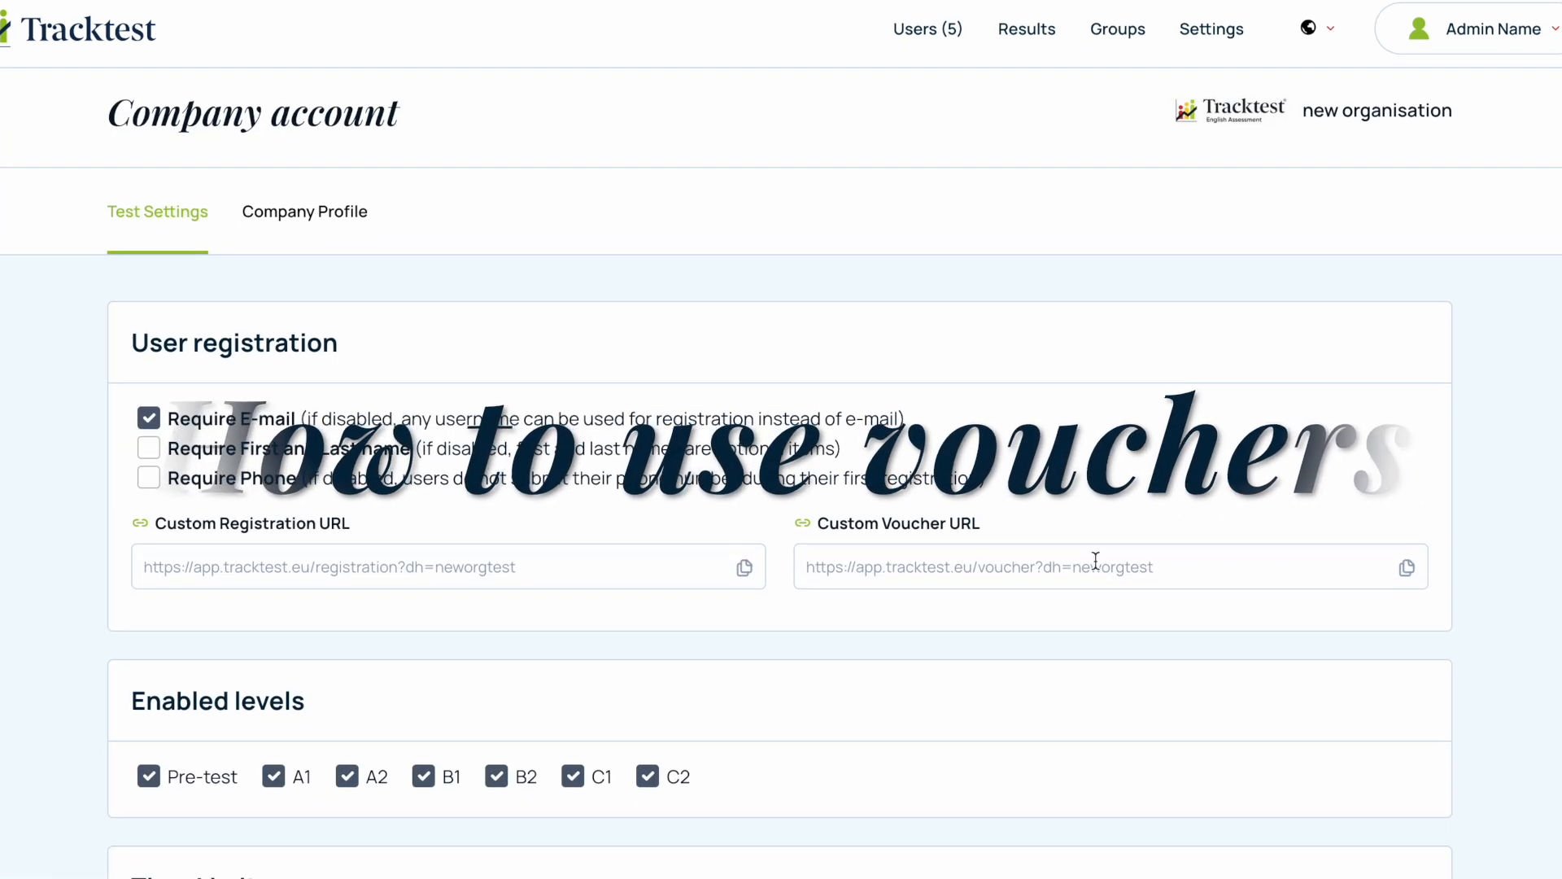
click(1409, 569)
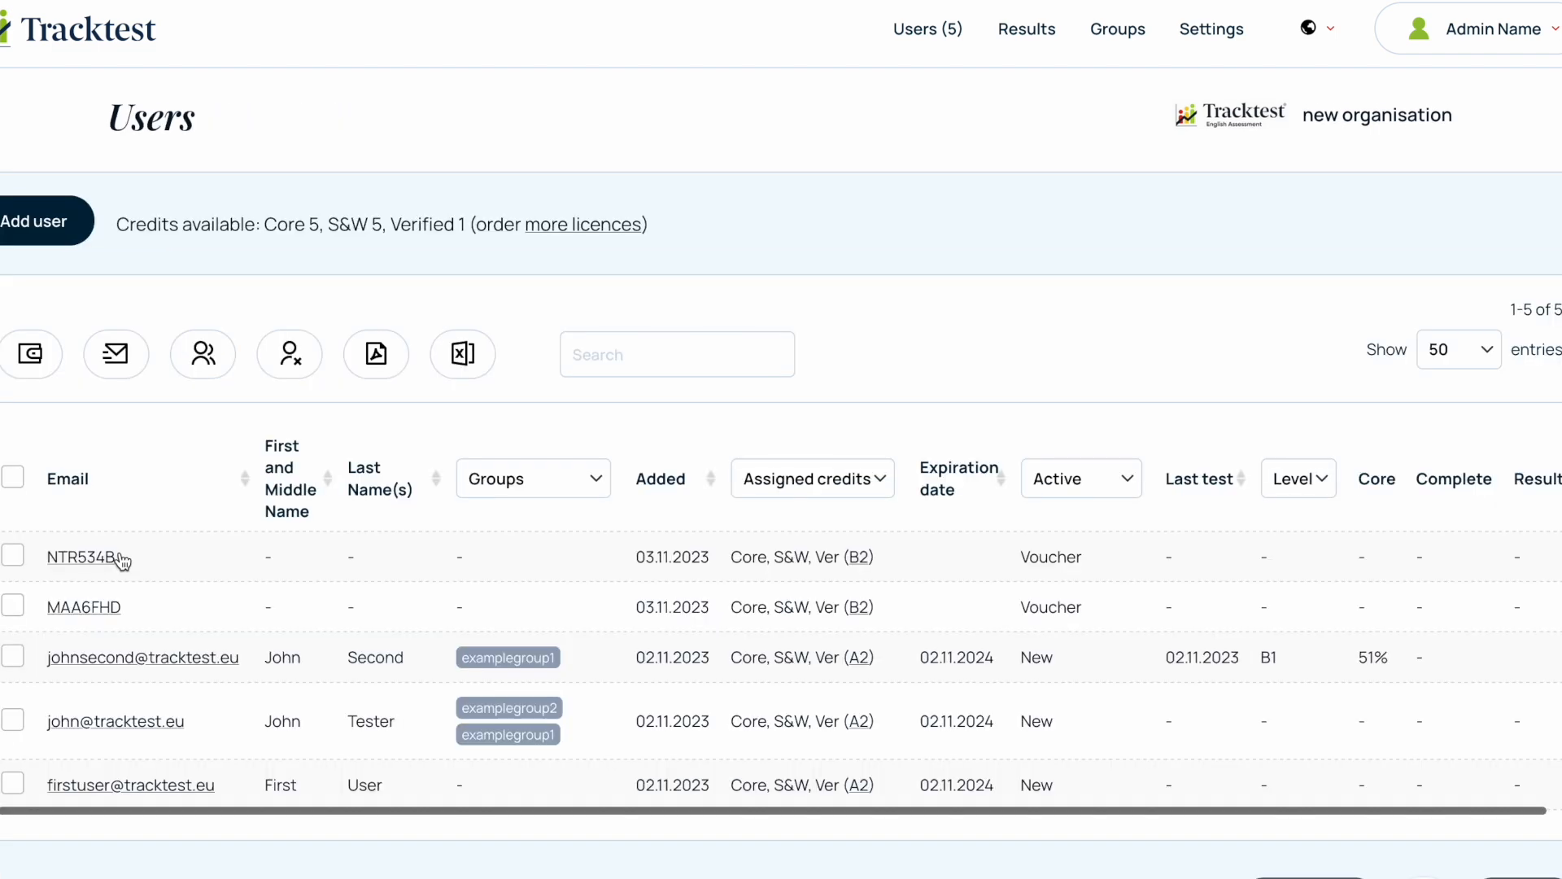
drag(124, 563, 46, 567)
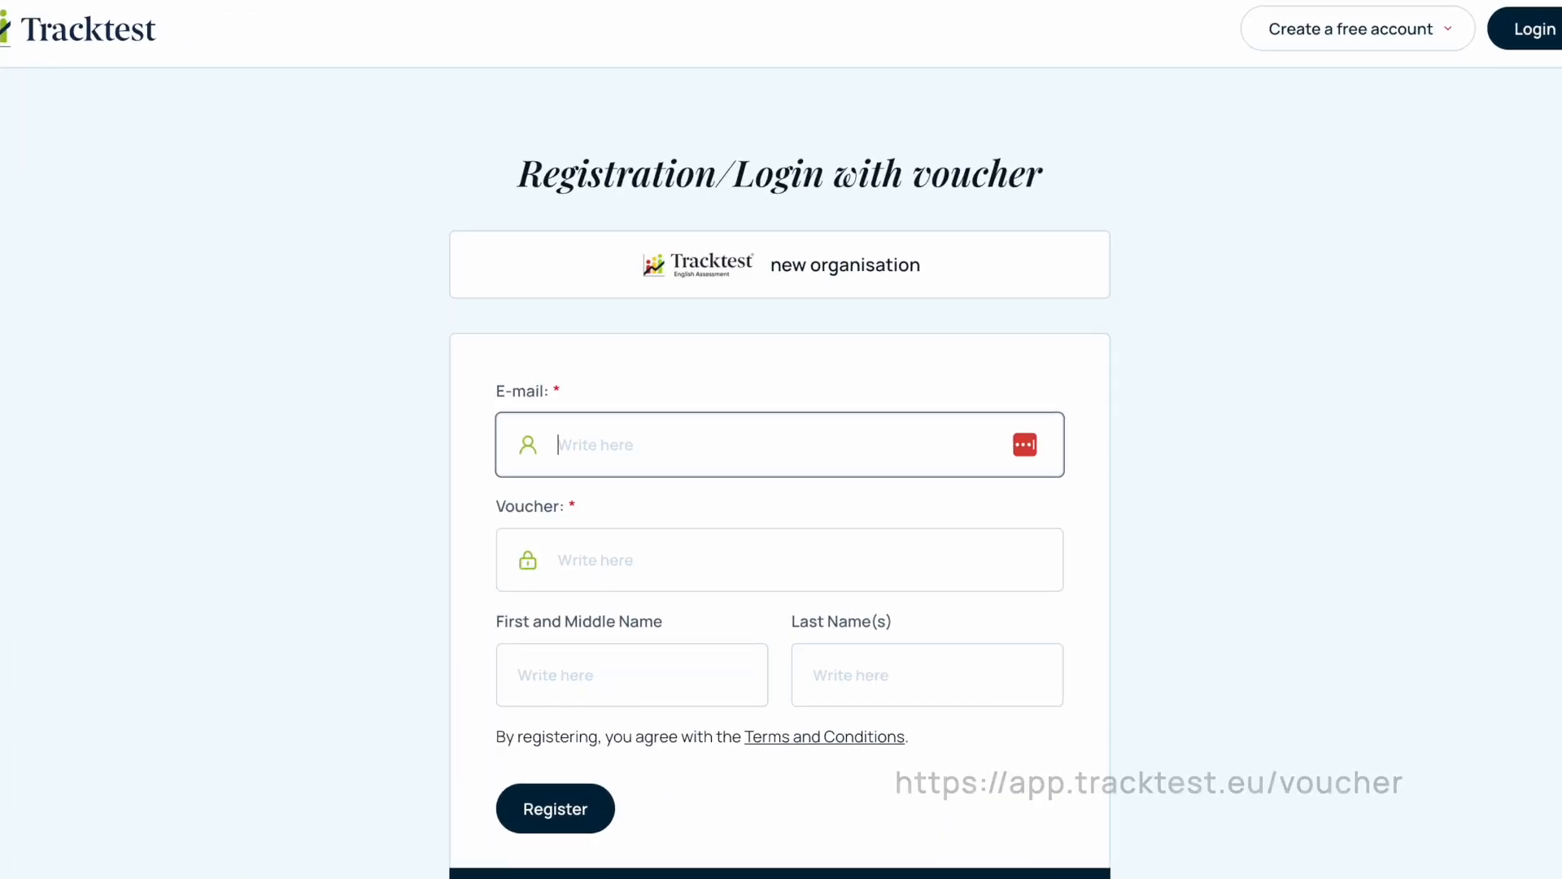
- Register on the organisation's voucher page with the test user's e-mail, the copied voucher code, and the first and last name
text(voucheru)
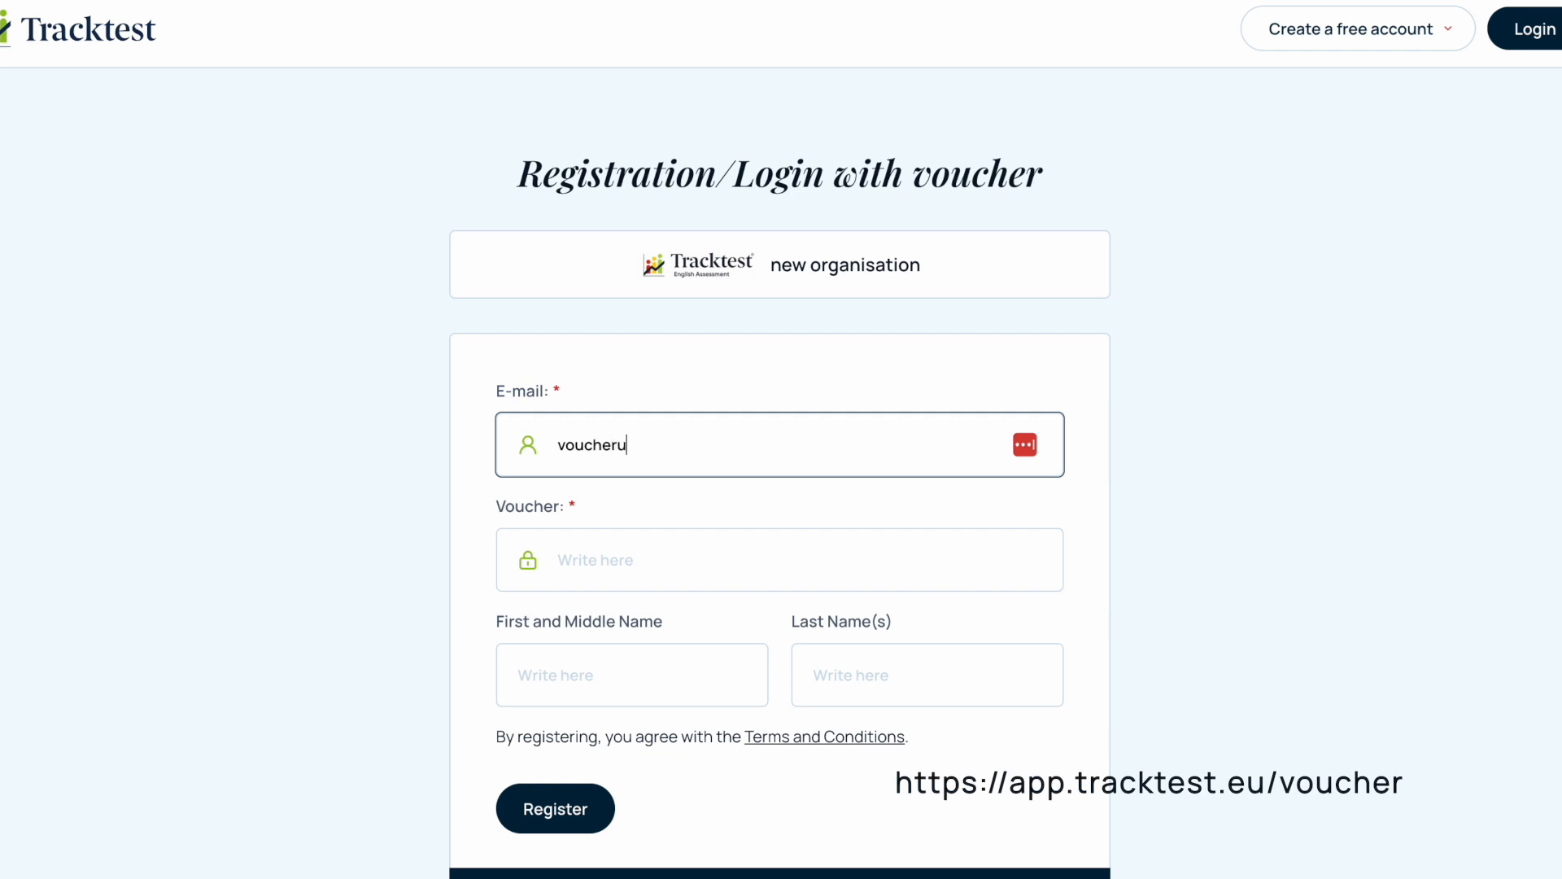
click(640, 569)
key(ctrl+v)
click(611, 691)
text(Voucher)
click(871, 696)
text(Us)
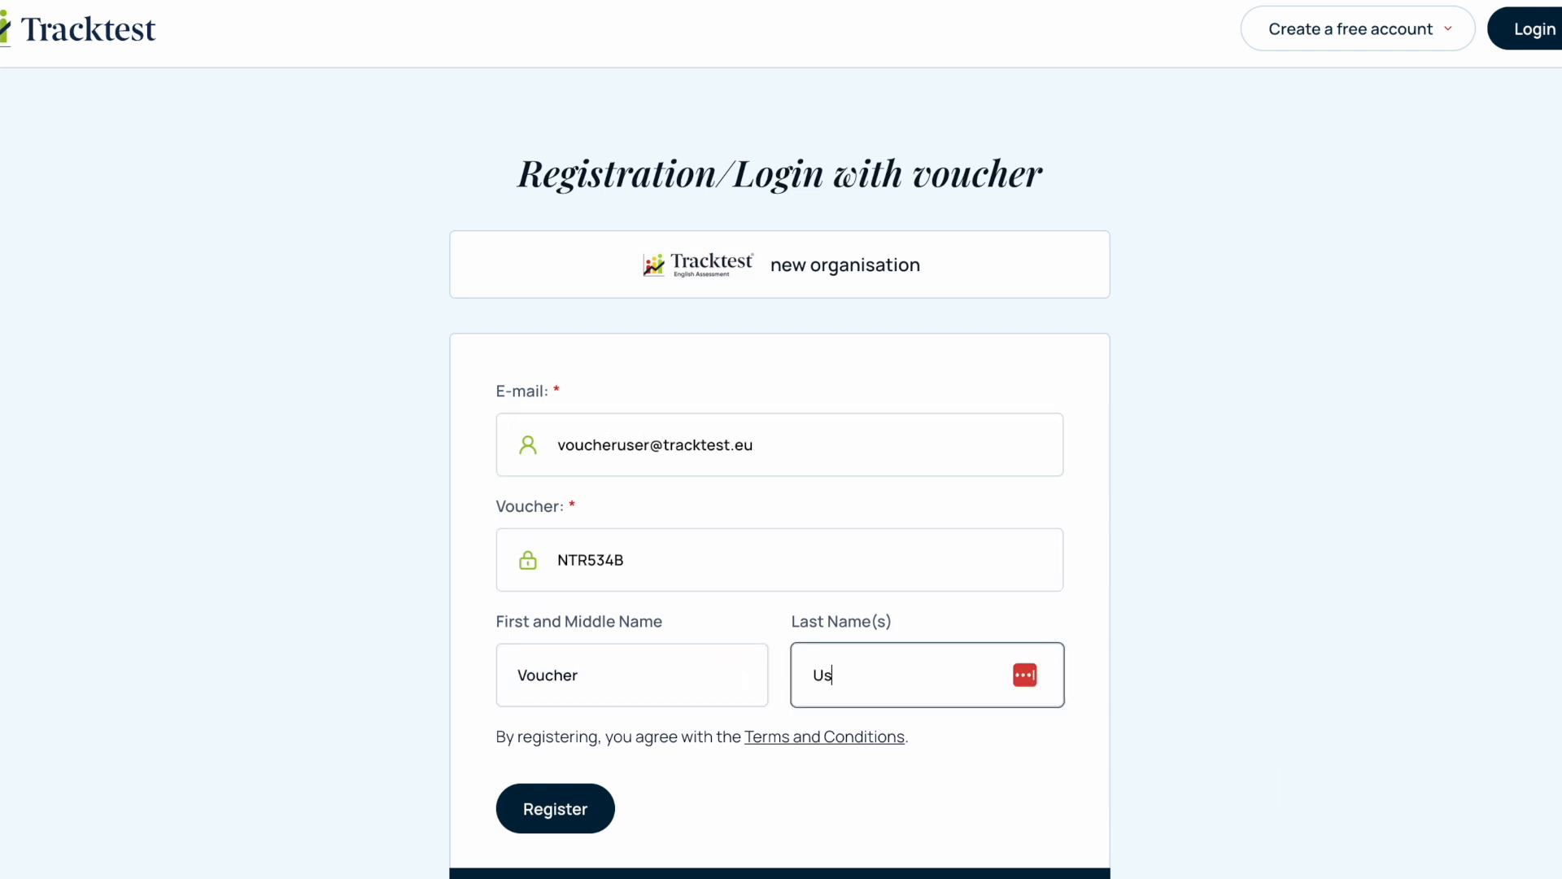
scroll(858, 790, down, 2)
click(554, 687)
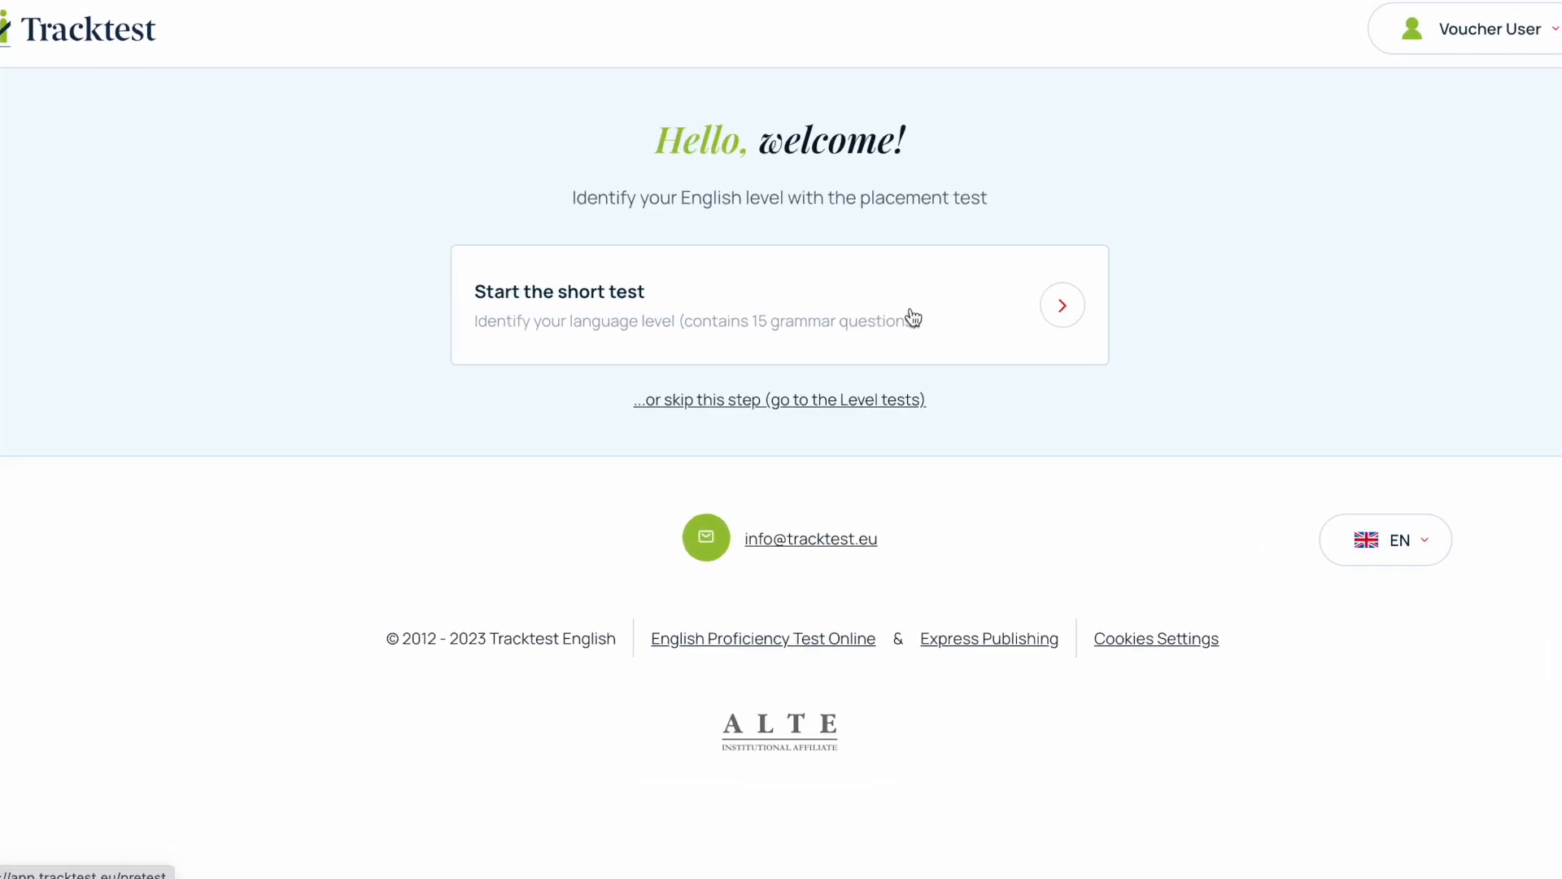
- Start the short placement test as the newly registered voucher user and answer its grammar questions
click(914, 319)
click(145, 346)
click(148, 489)
scroll(151, 488, down, 2)
click(151, 438)
click(149, 551)
click(149, 607)
click(161, 752)
click(150, 573)
scroll(150, 573, down, 2)
click(149, 555)
click(150, 609)
click(163, 760)
click(149, 345)
click(149, 489)
click(149, 543)
click(149, 620)
click(192, 769)
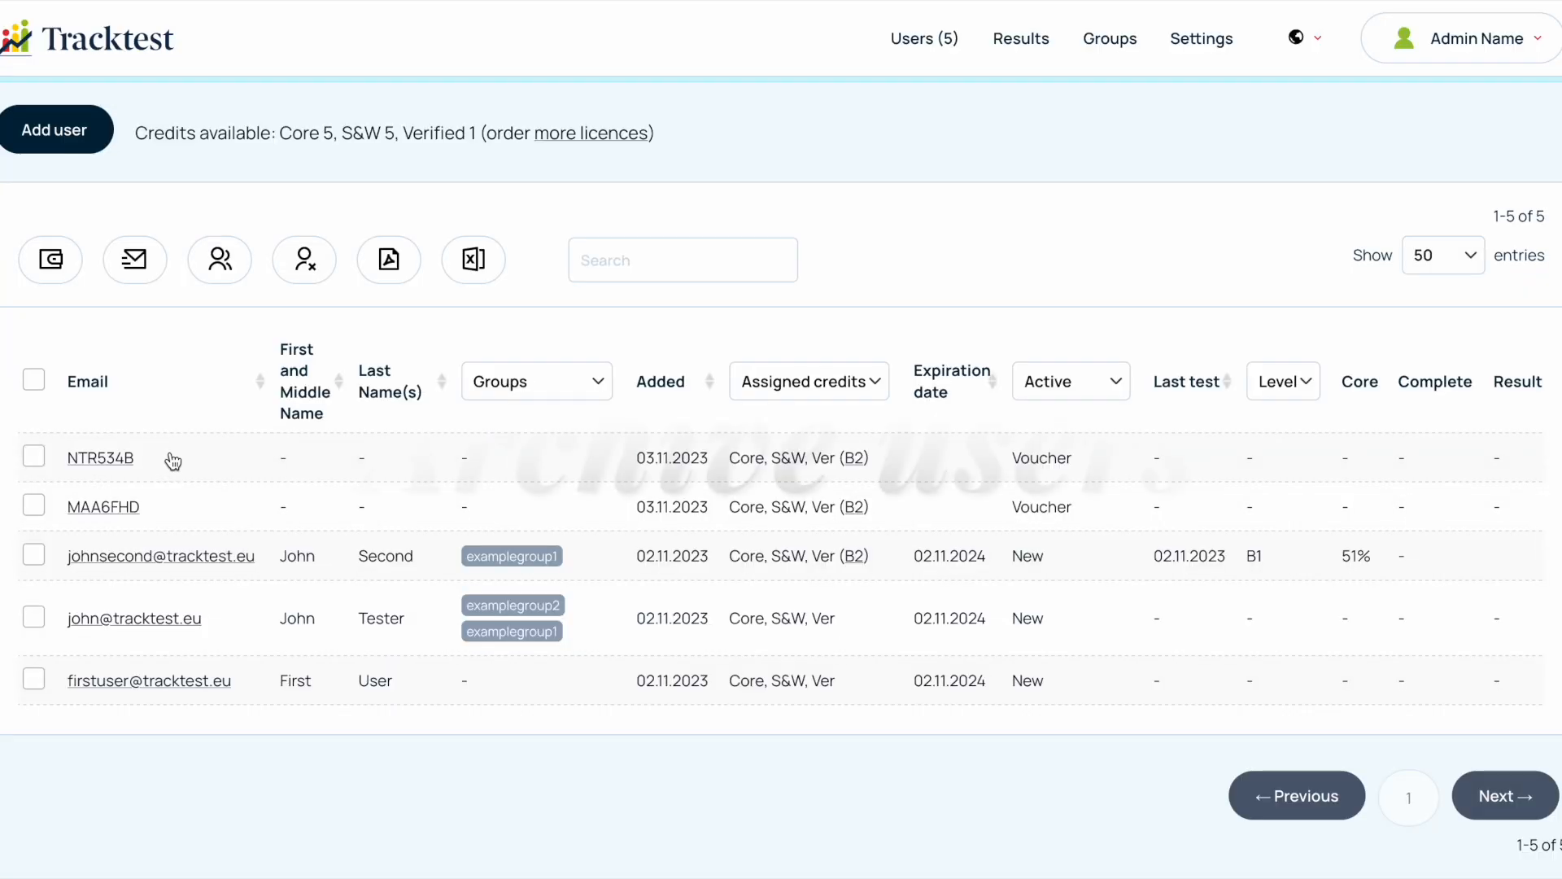
scroll(98, 521, down, 1)
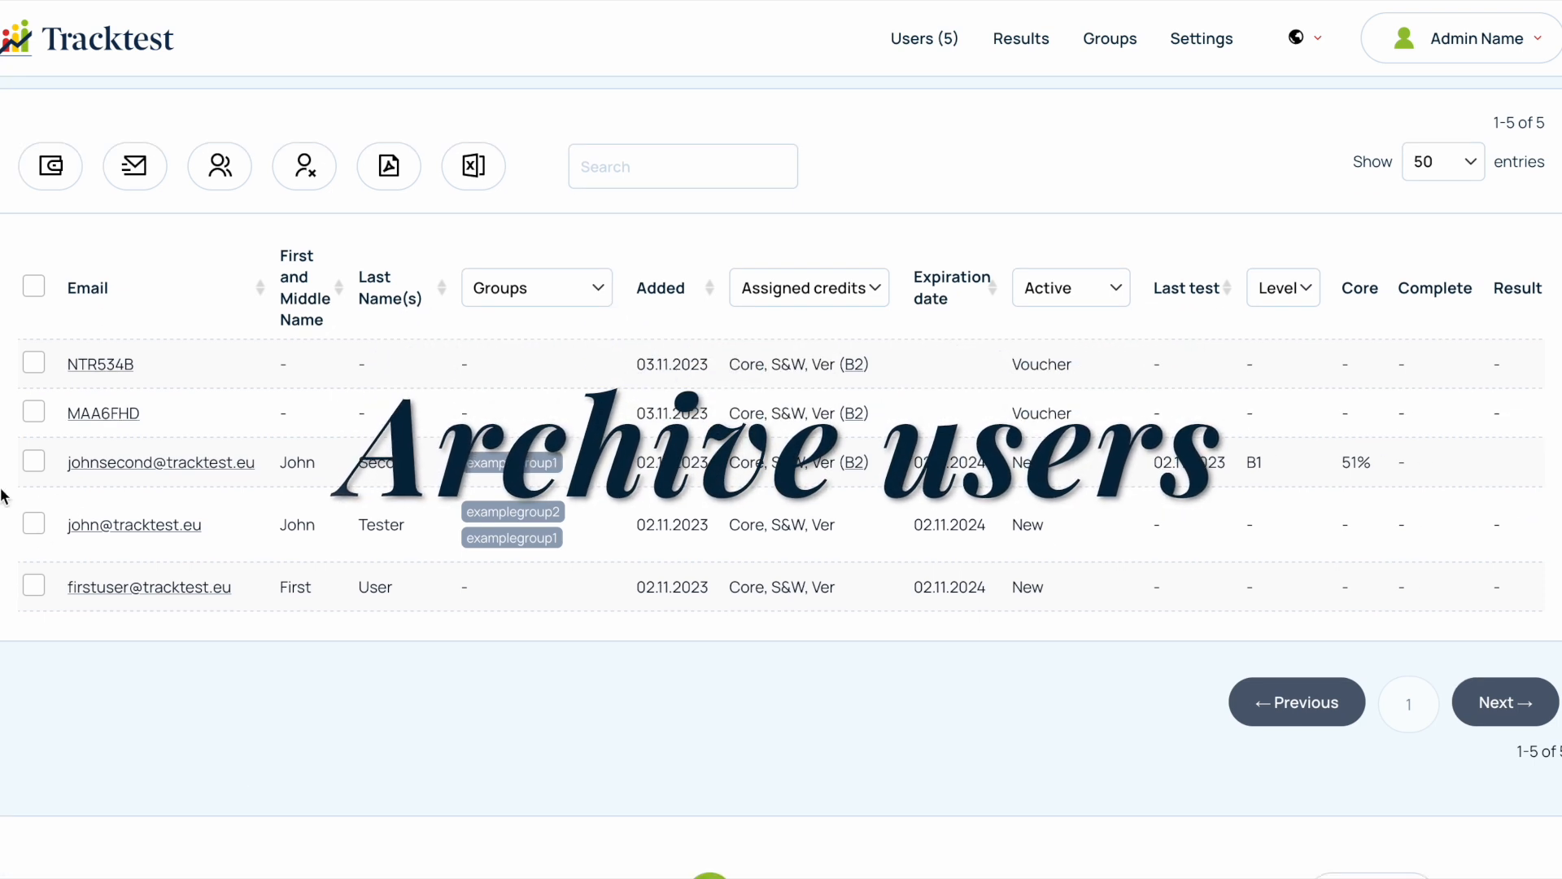
- Archive the last two users in the users list and set the status filter to All
click(35, 524)
click(35, 585)
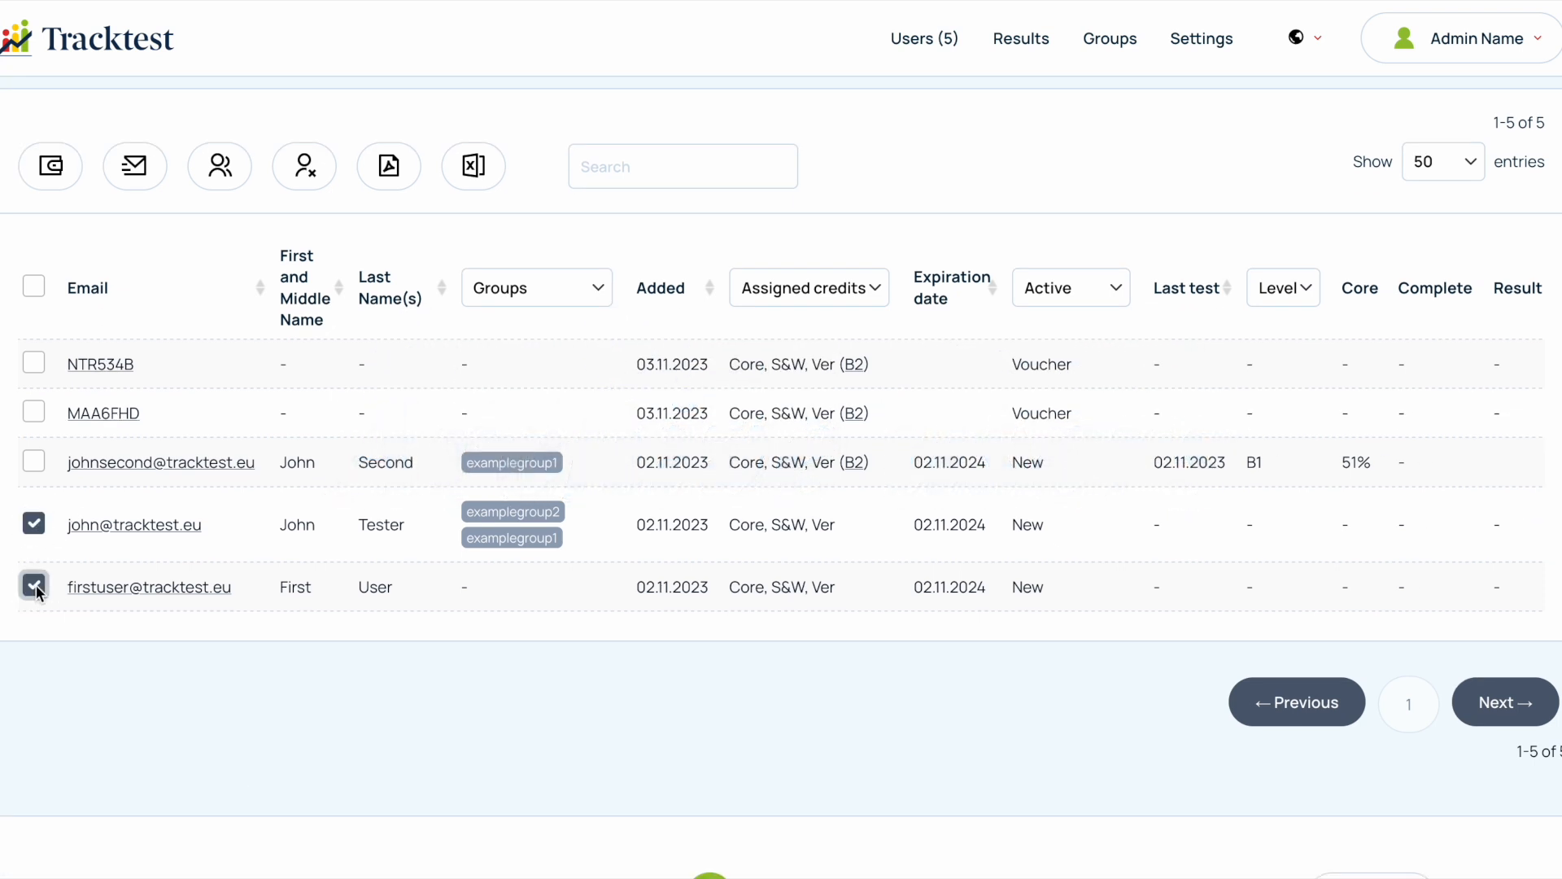
click(303, 181)
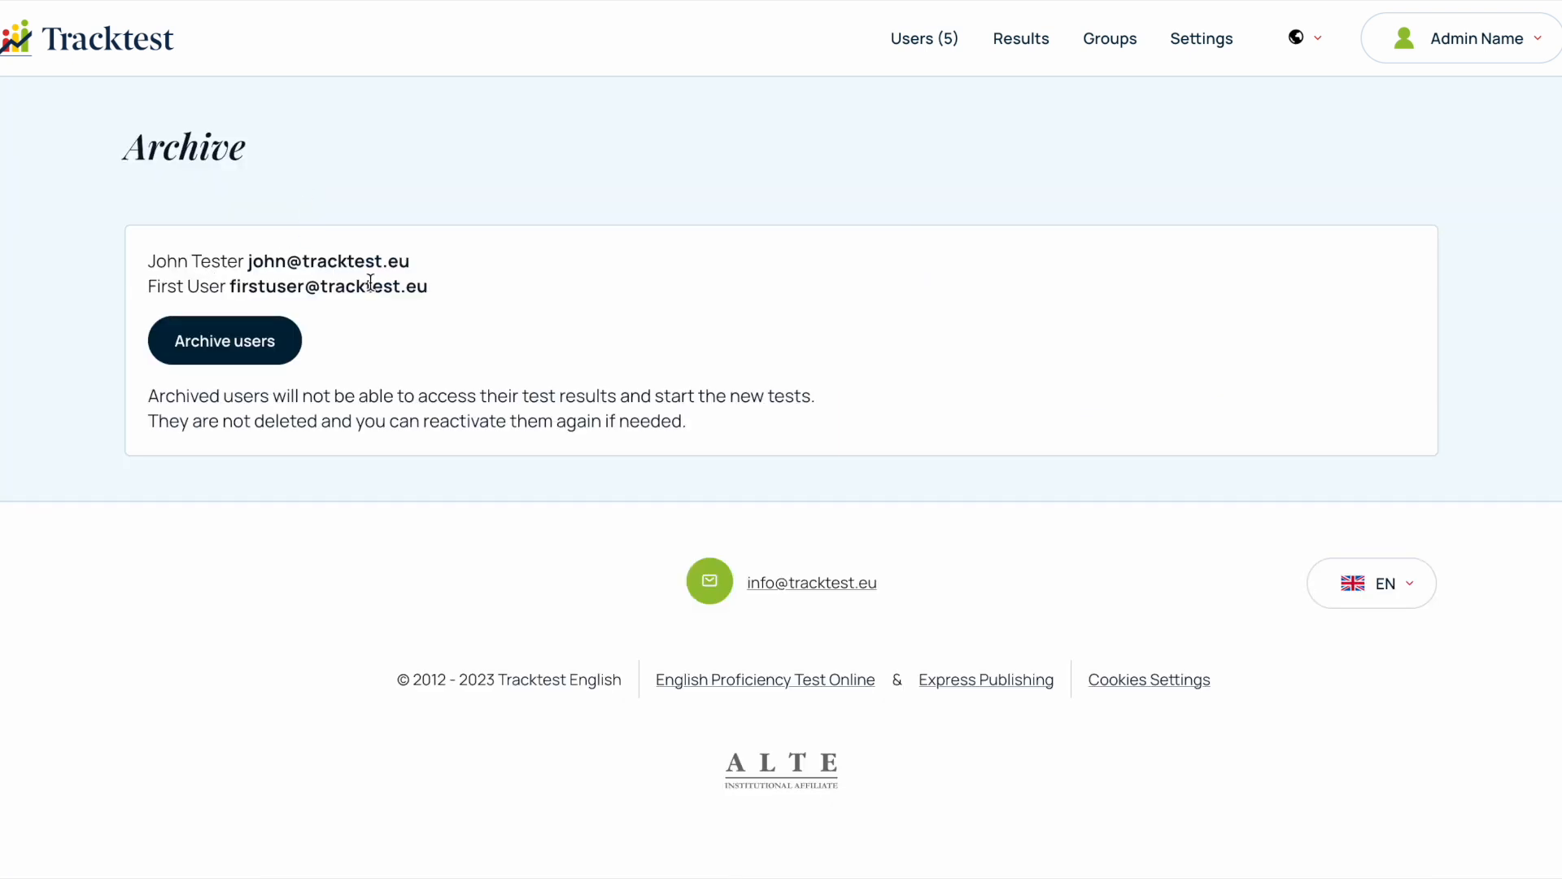
click(243, 348)
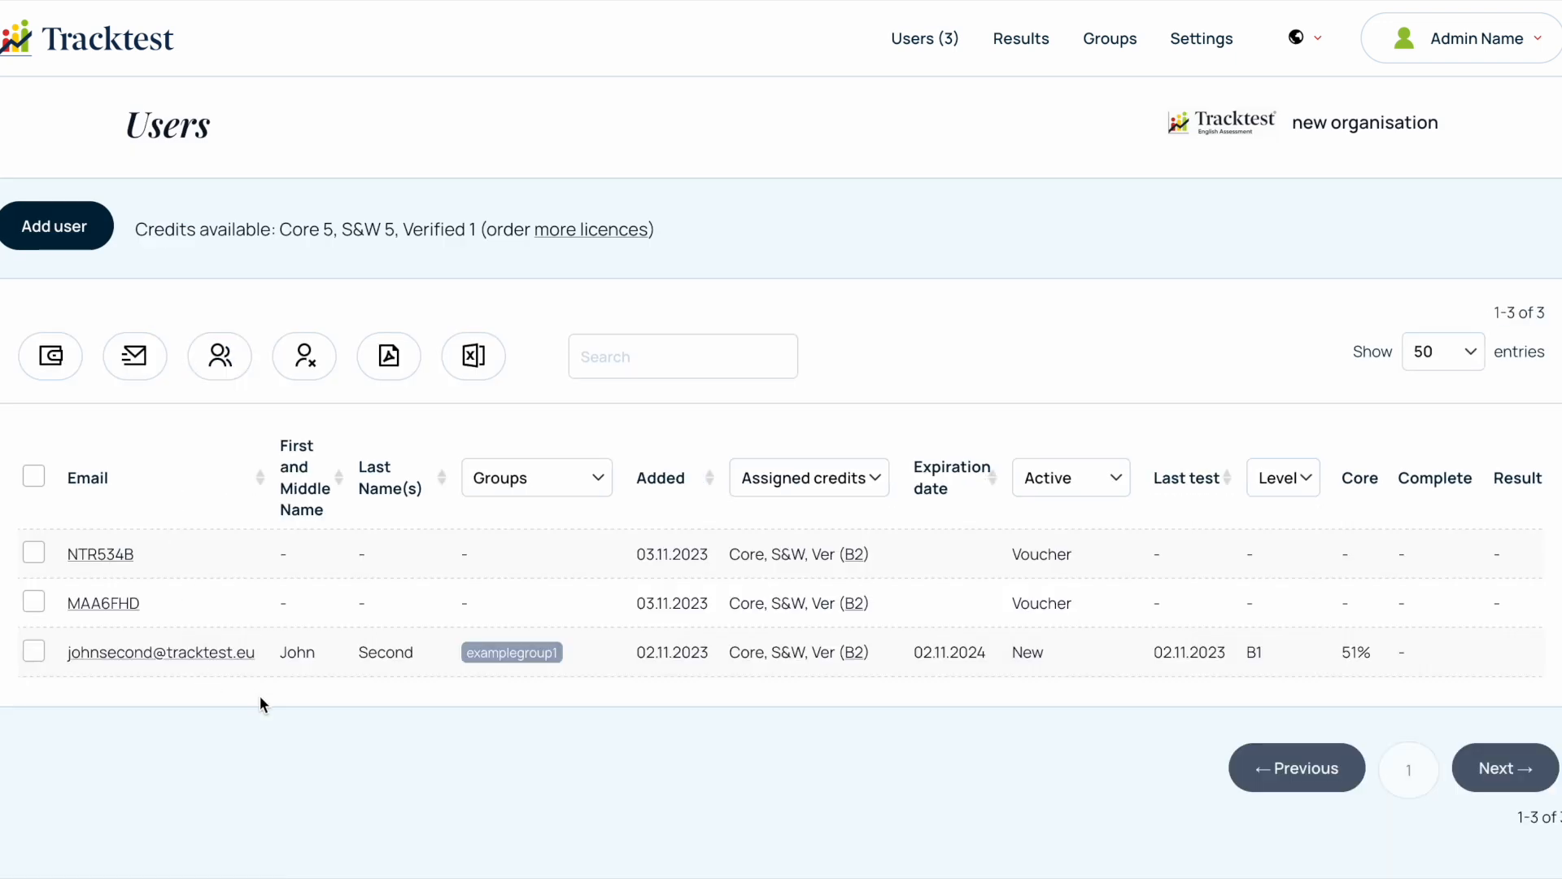
click(1079, 494)
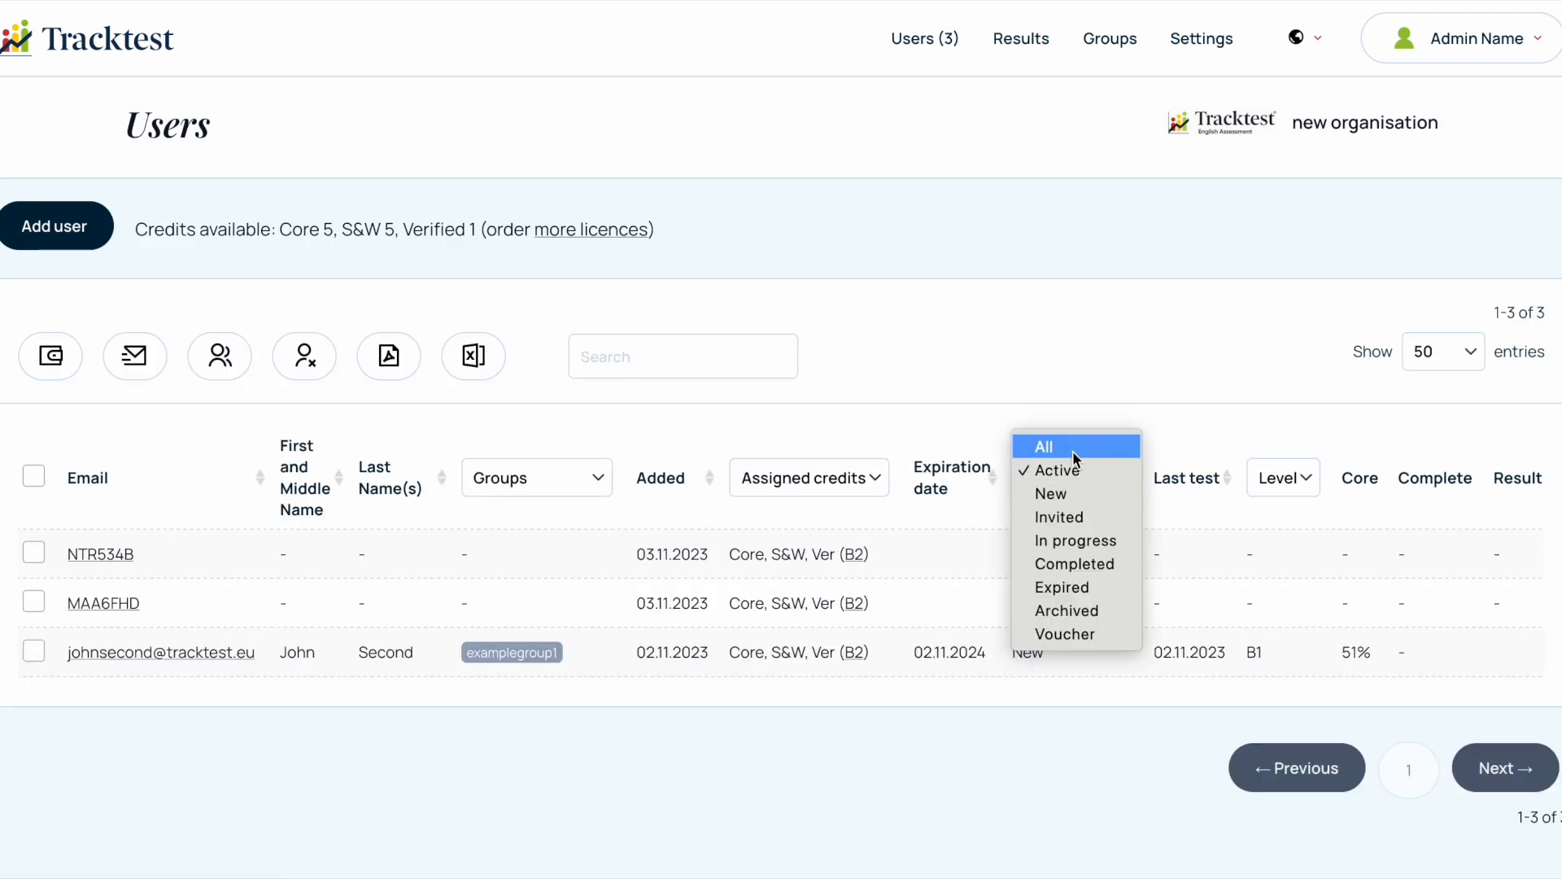
click(1074, 448)
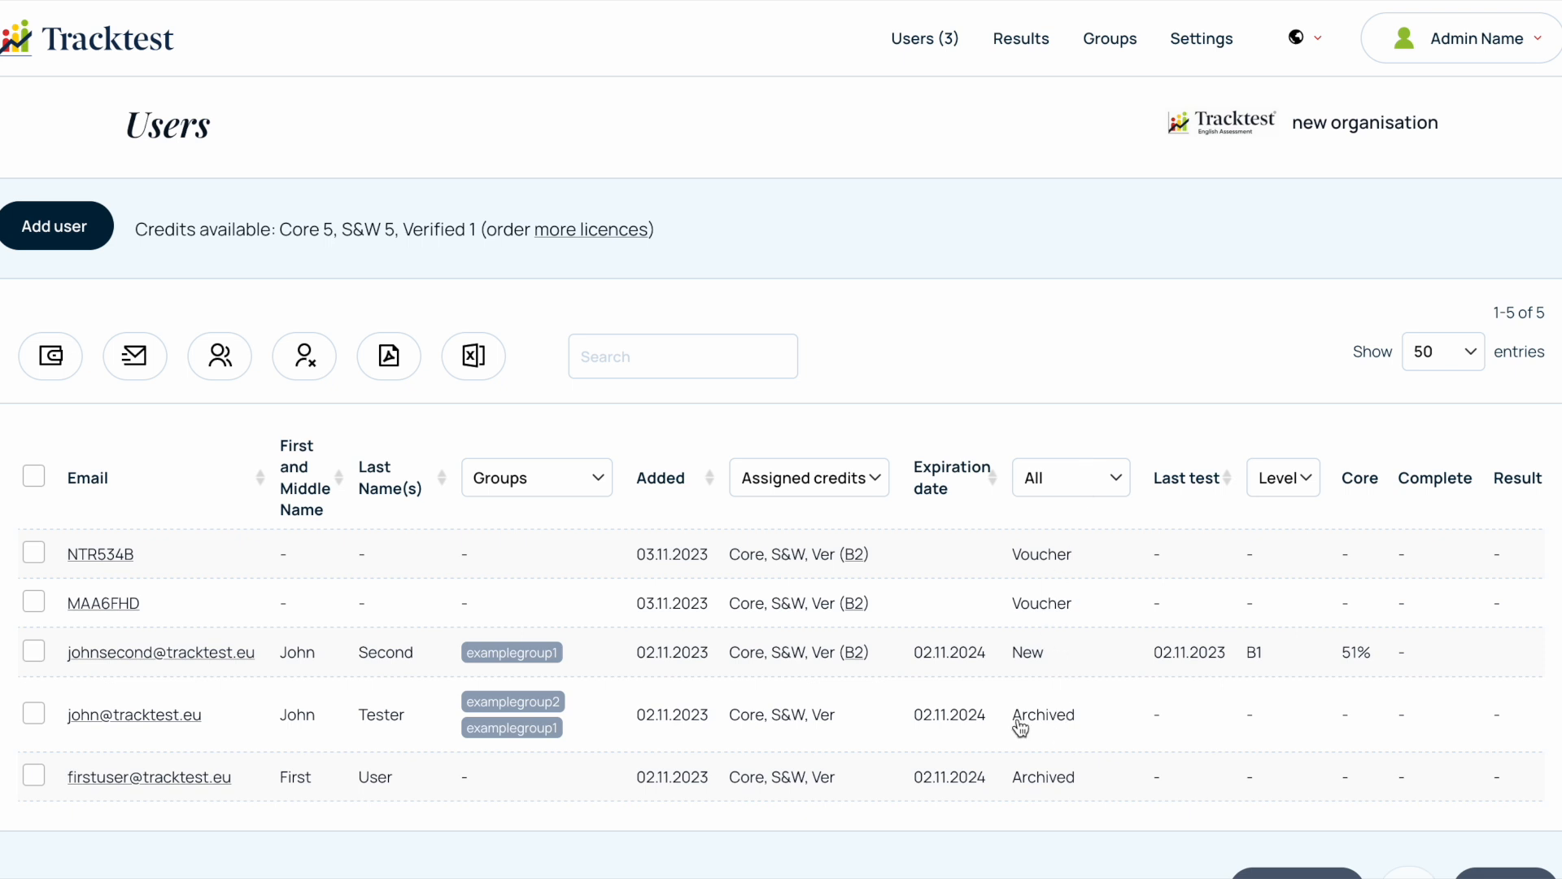
- Filter the users list by Archived status and re-activate all the archived users
click(1071, 478)
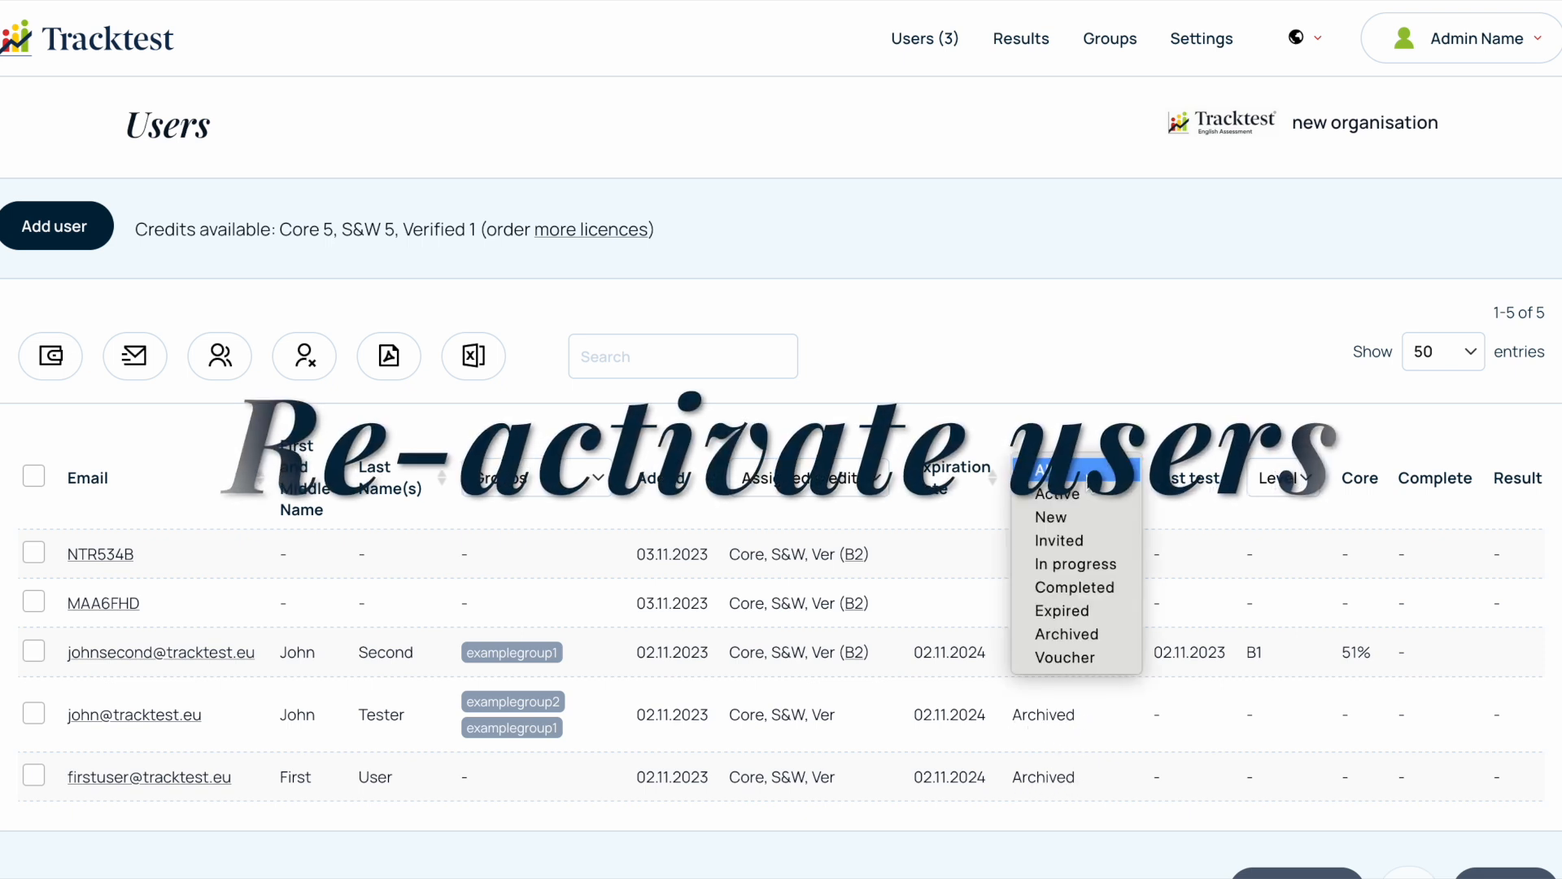
click(1062, 638)
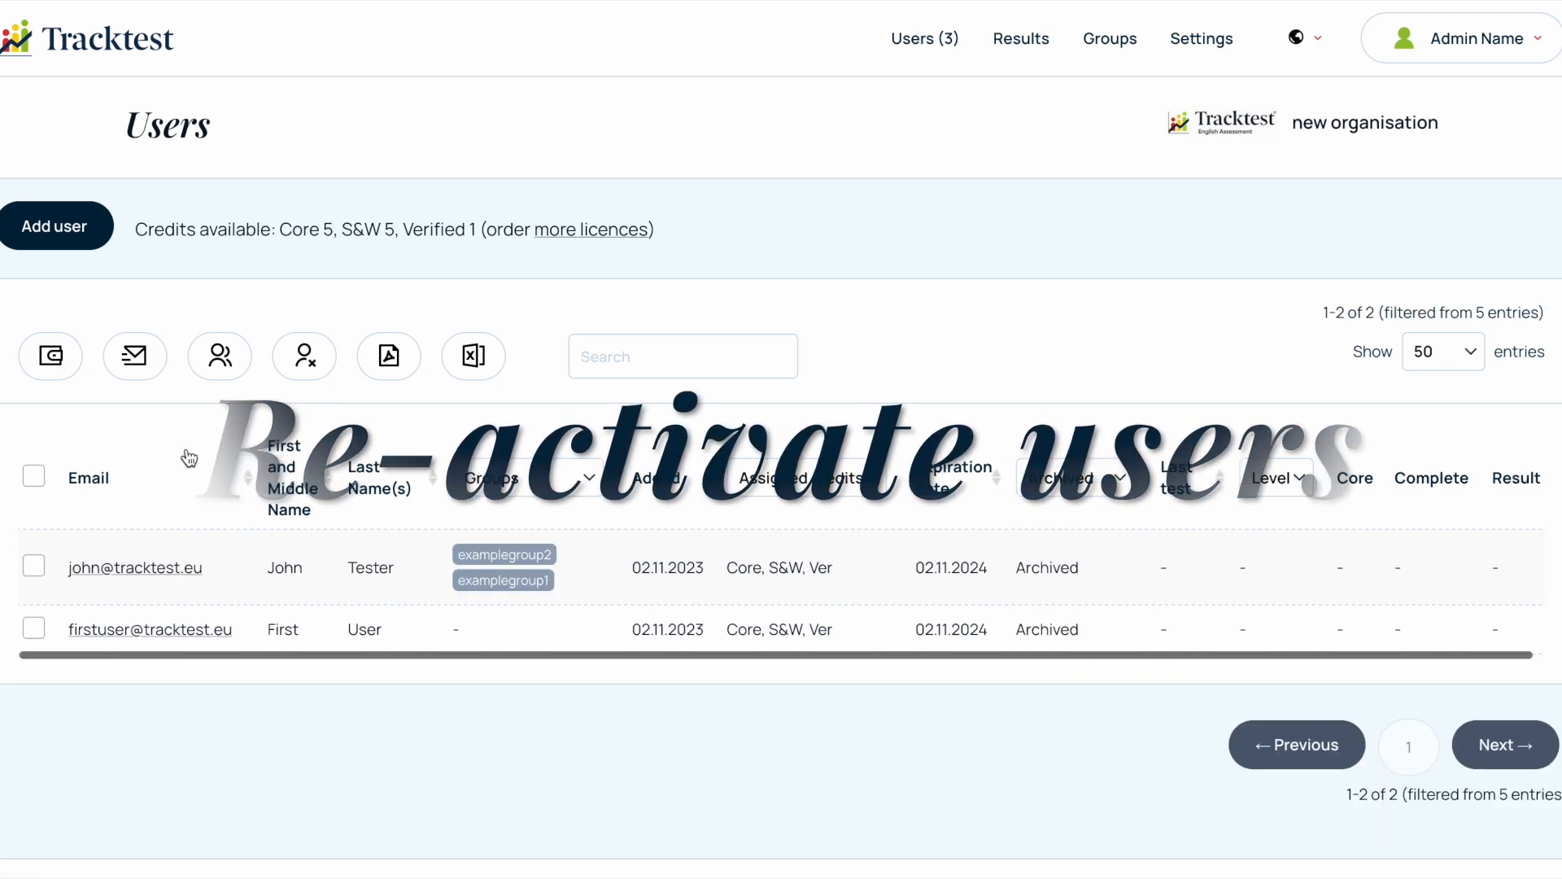
click(34, 477)
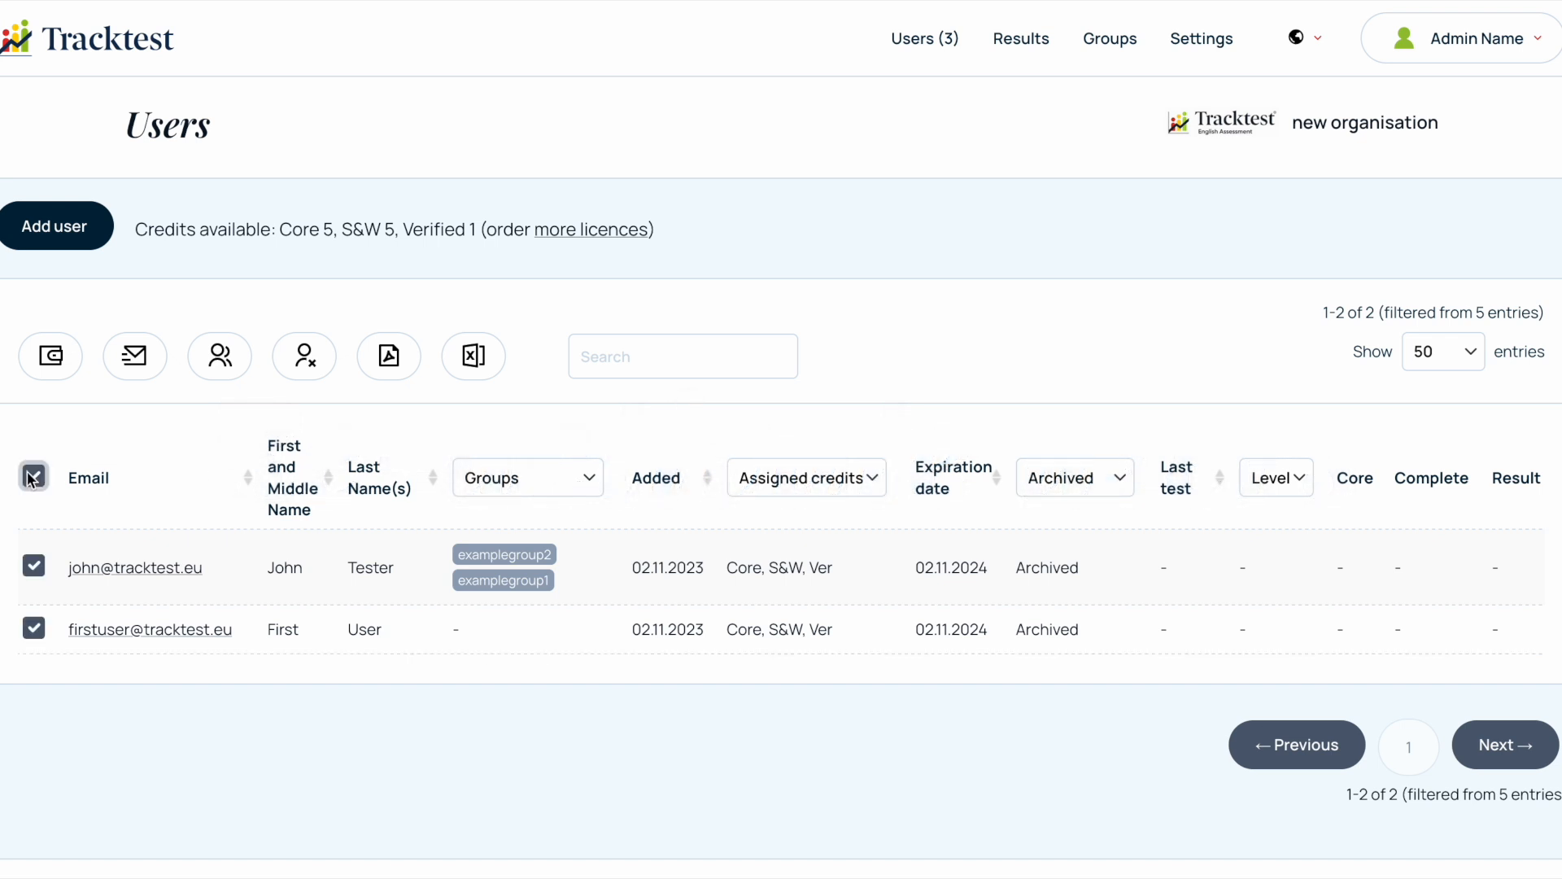
click(304, 356)
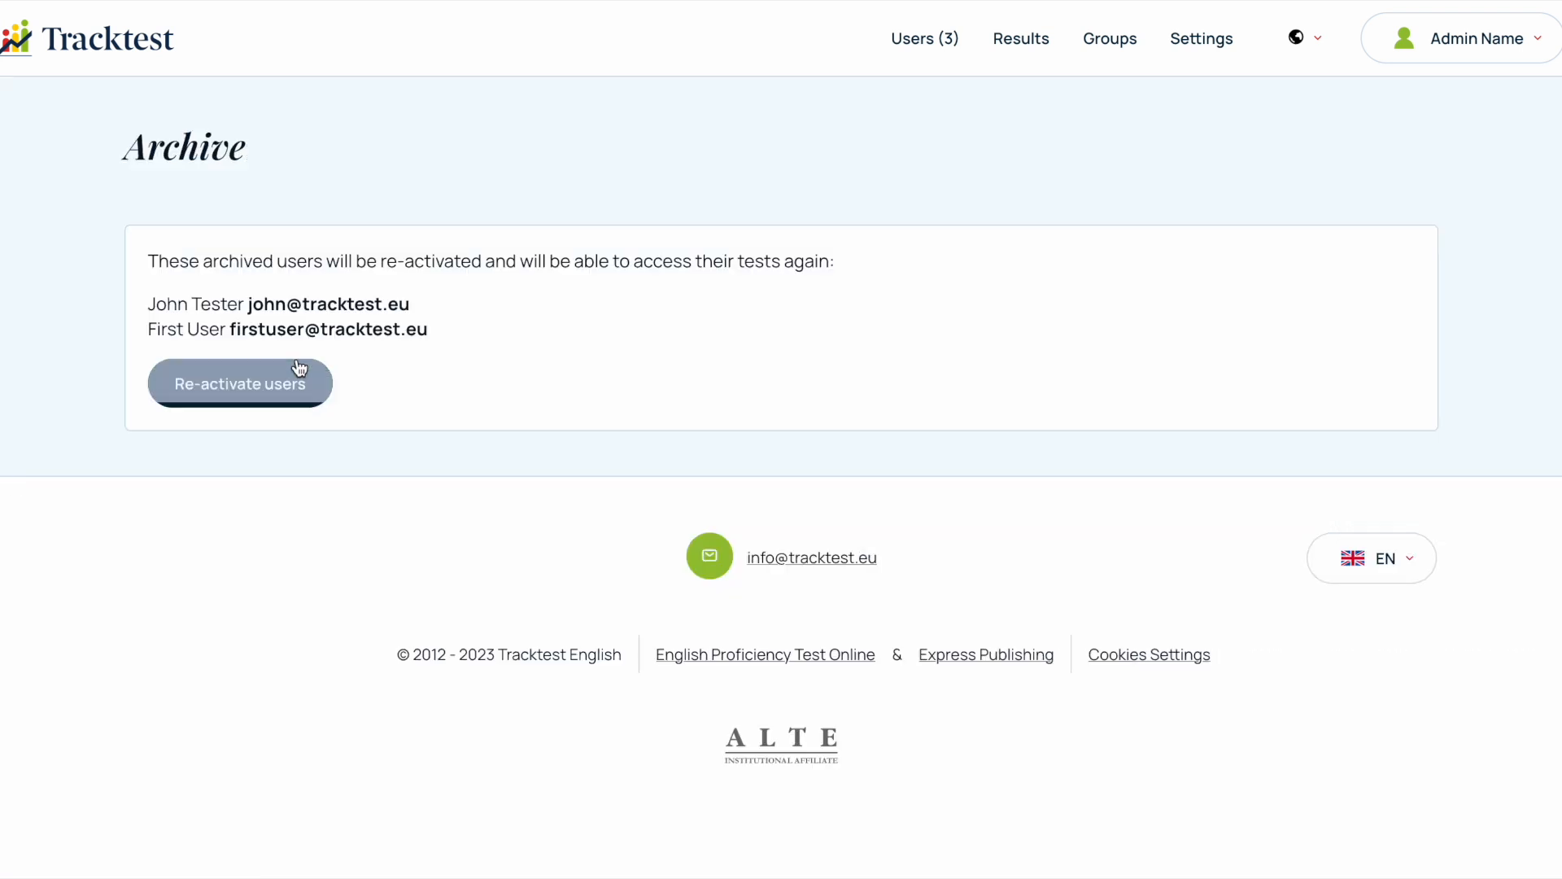
click(214, 396)
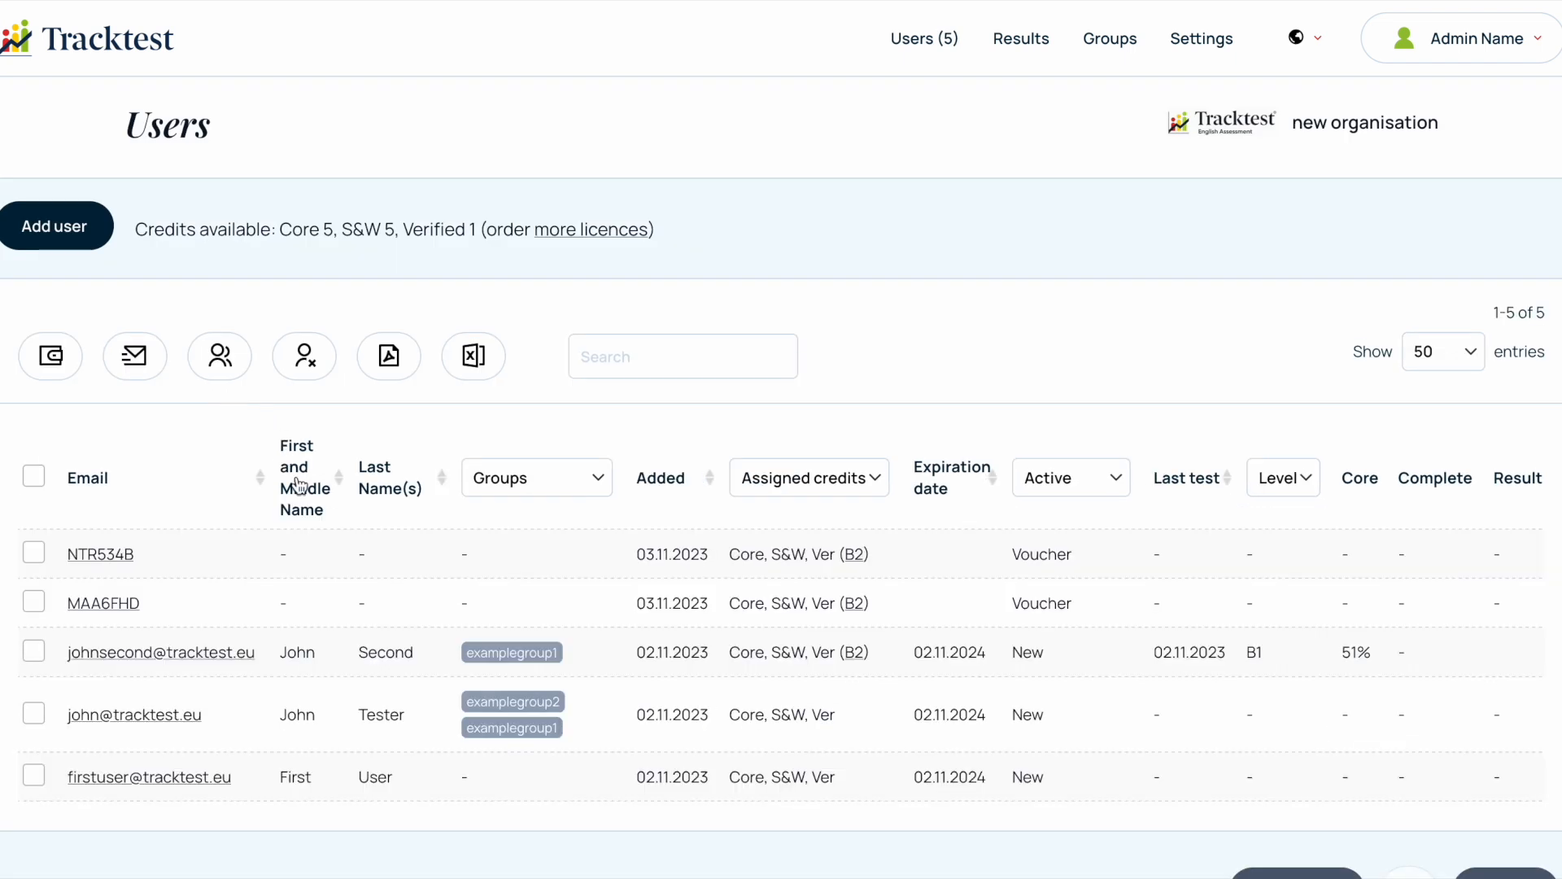
click(1086, 484)
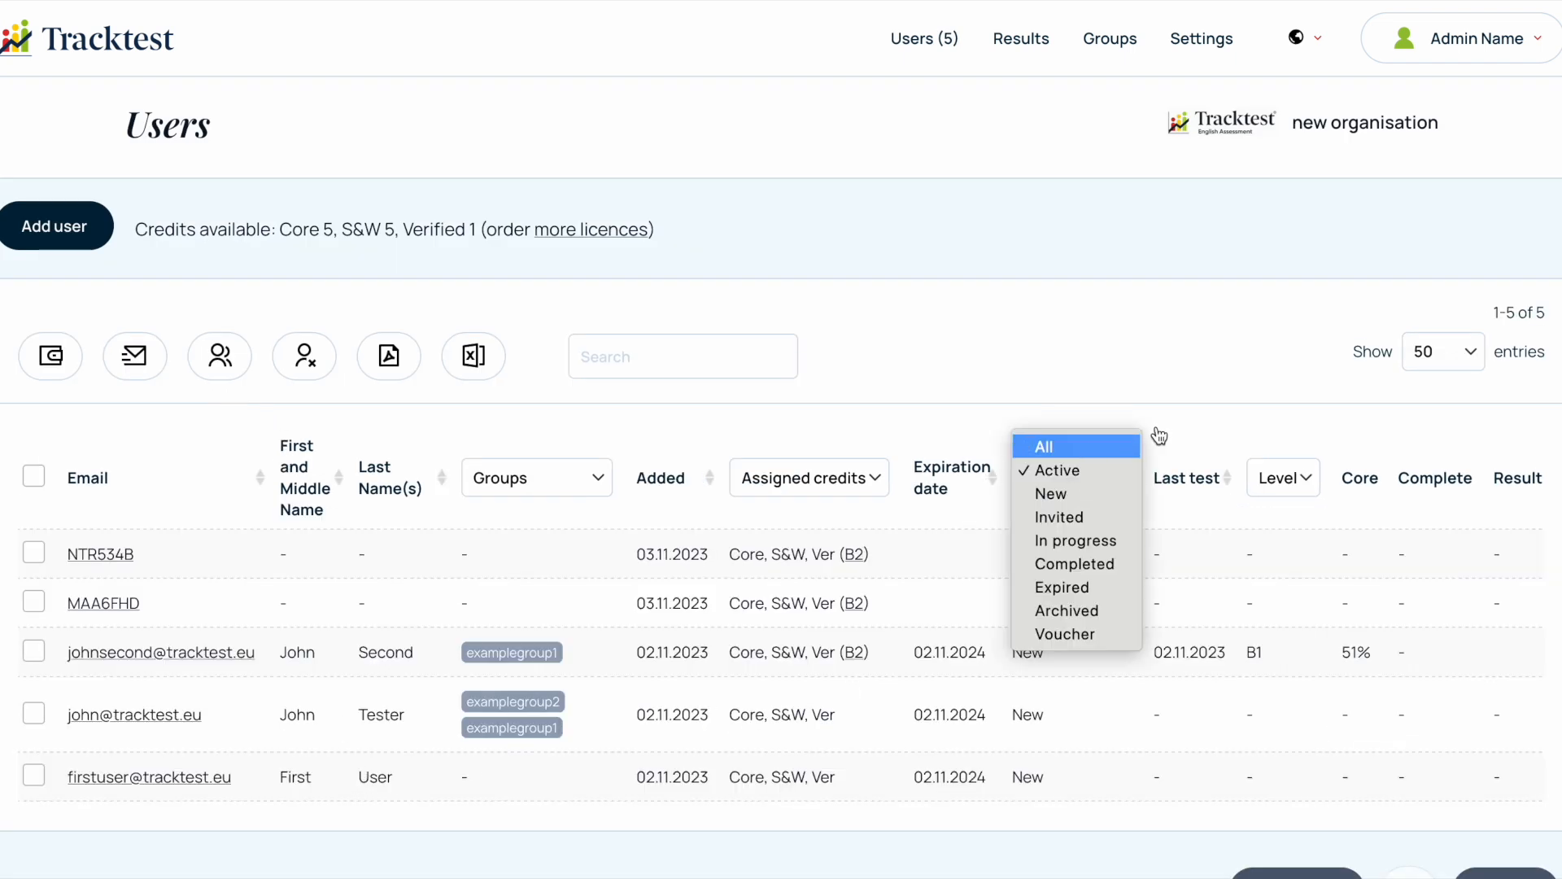
click(935, 112)
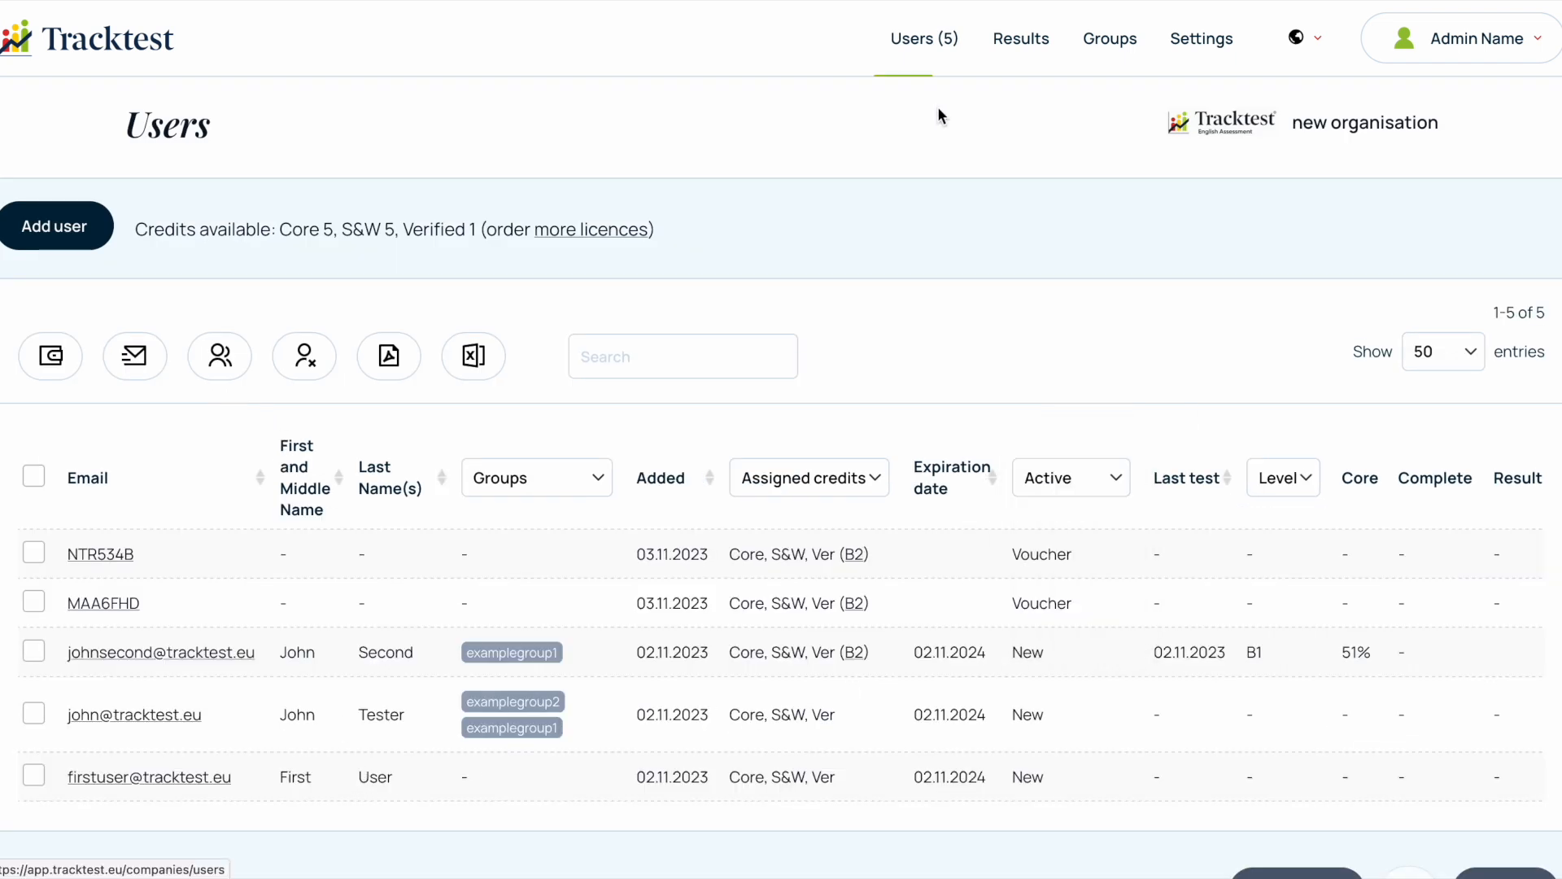
- Set test access to Locked for all of the organisation's active users, and unlock the account again
click(1319, 39)
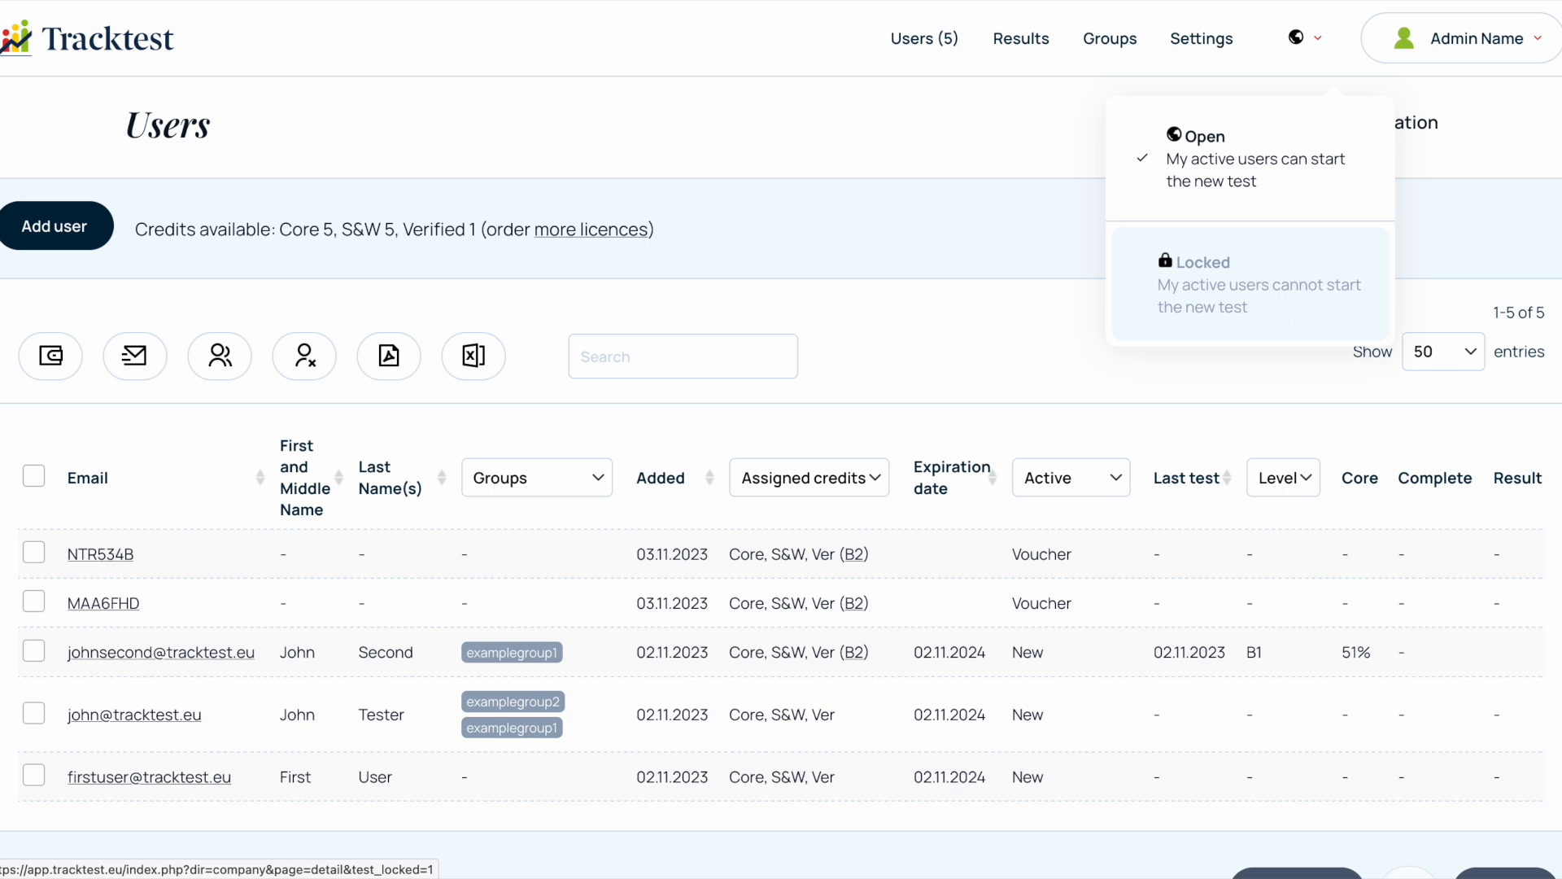
click(1276, 313)
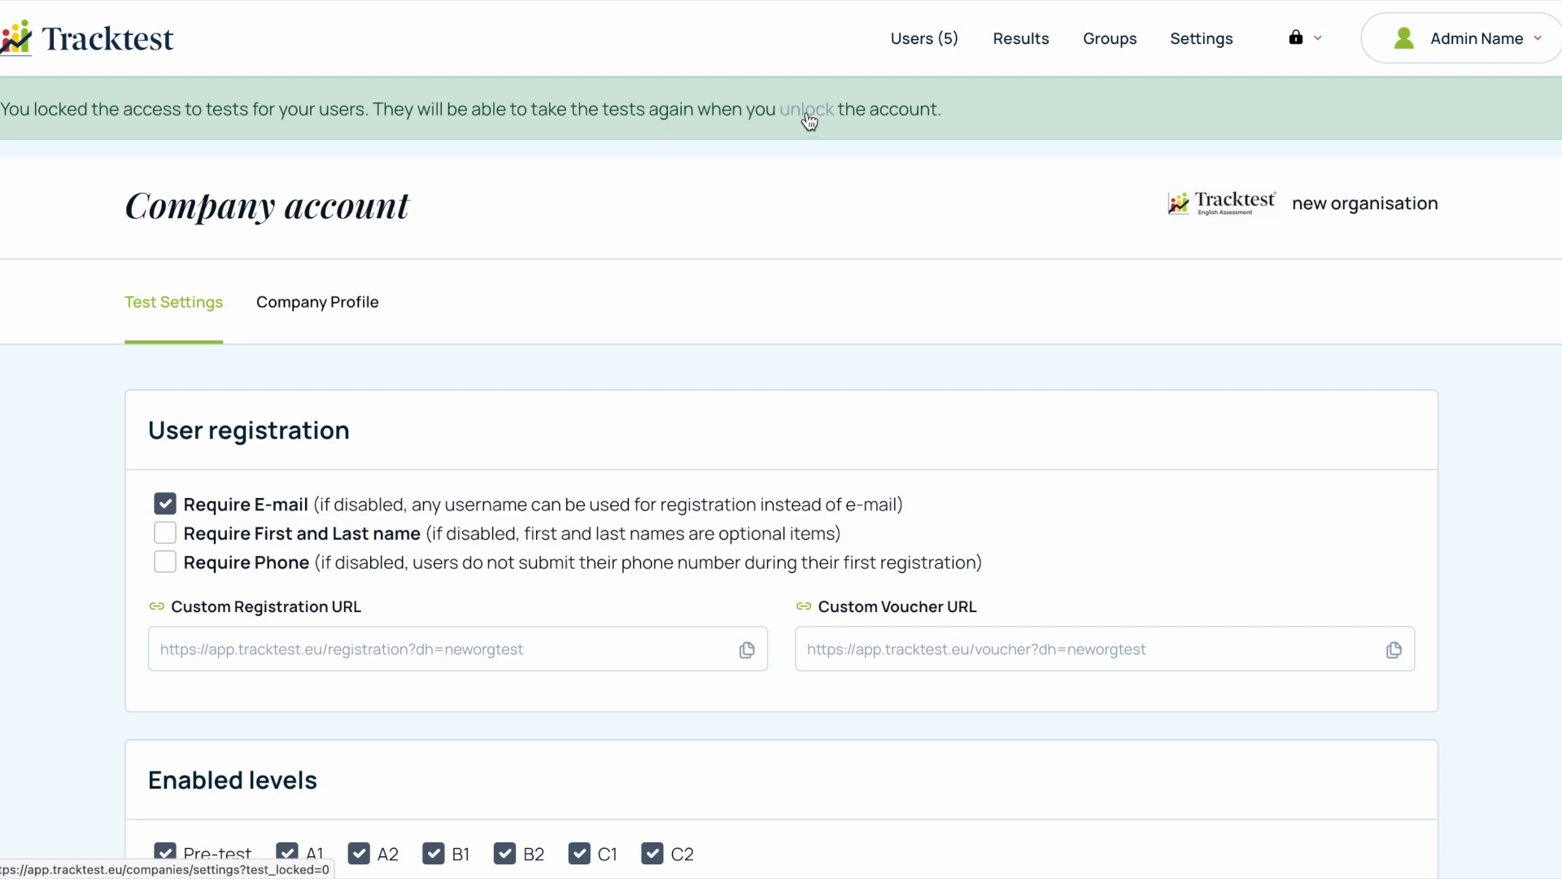
click(809, 121)
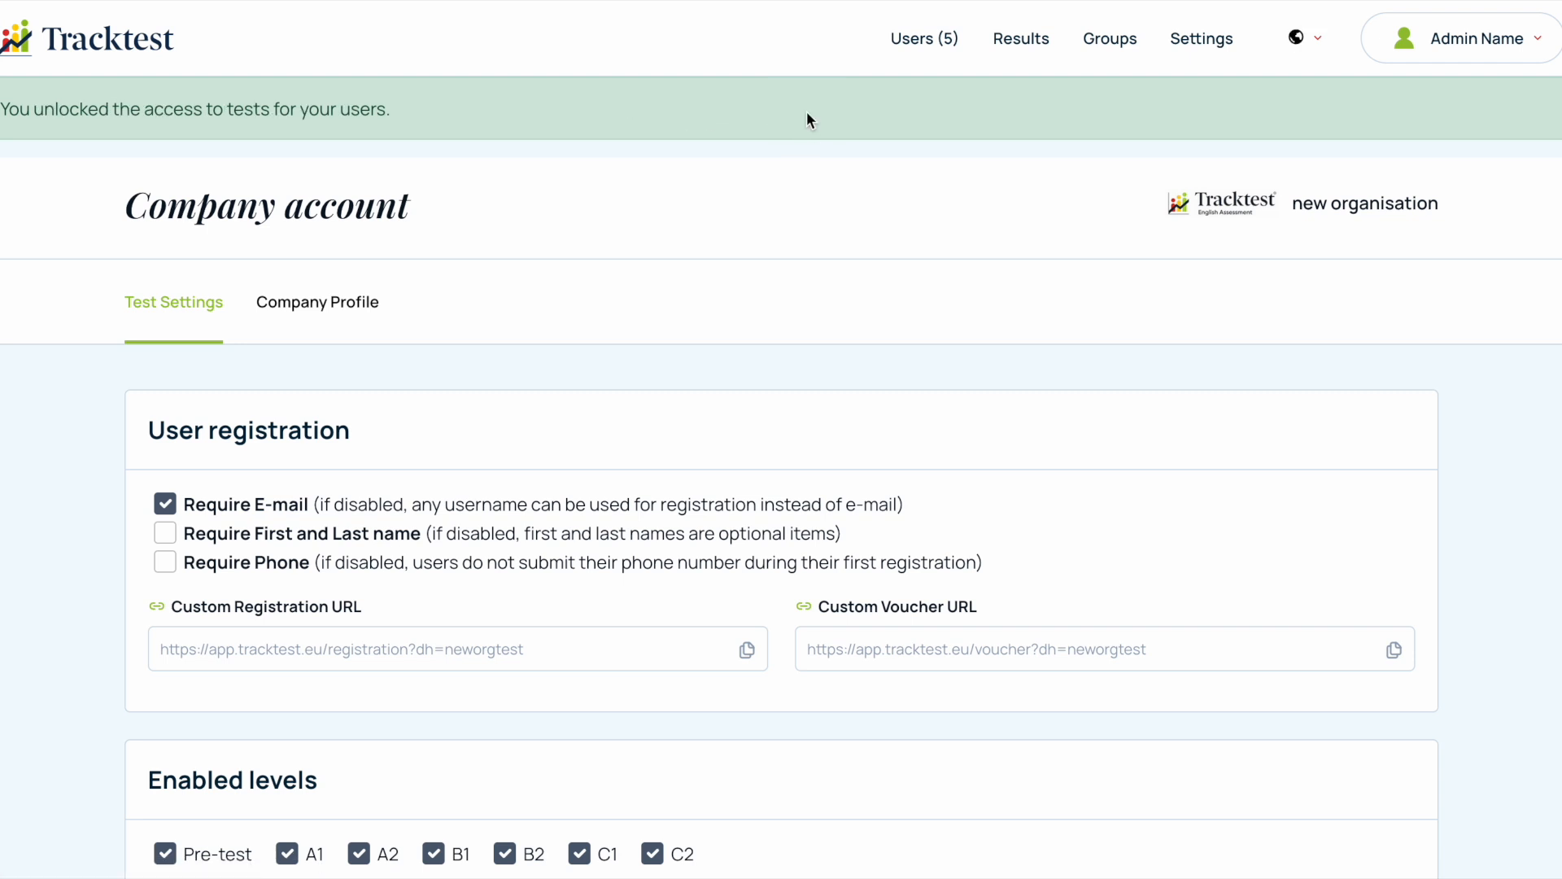